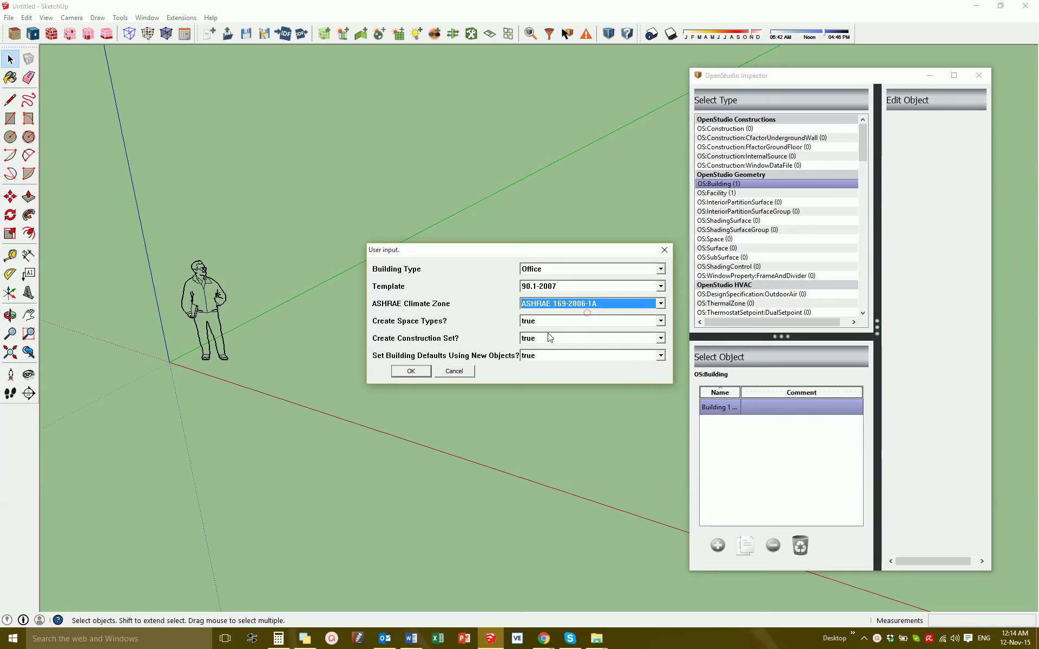
Generate Office space types and a construction set for template 90.1-2007 and climate zone ASHRAE 169-2006-1A, applied as building defaults.
click(586, 303)
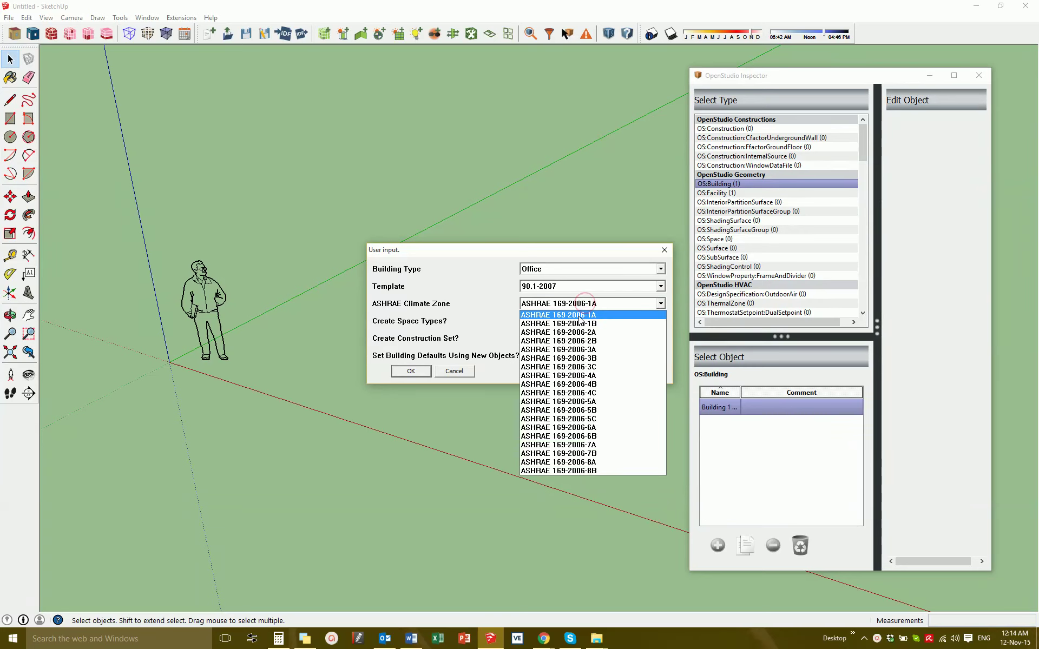
click(578, 318)
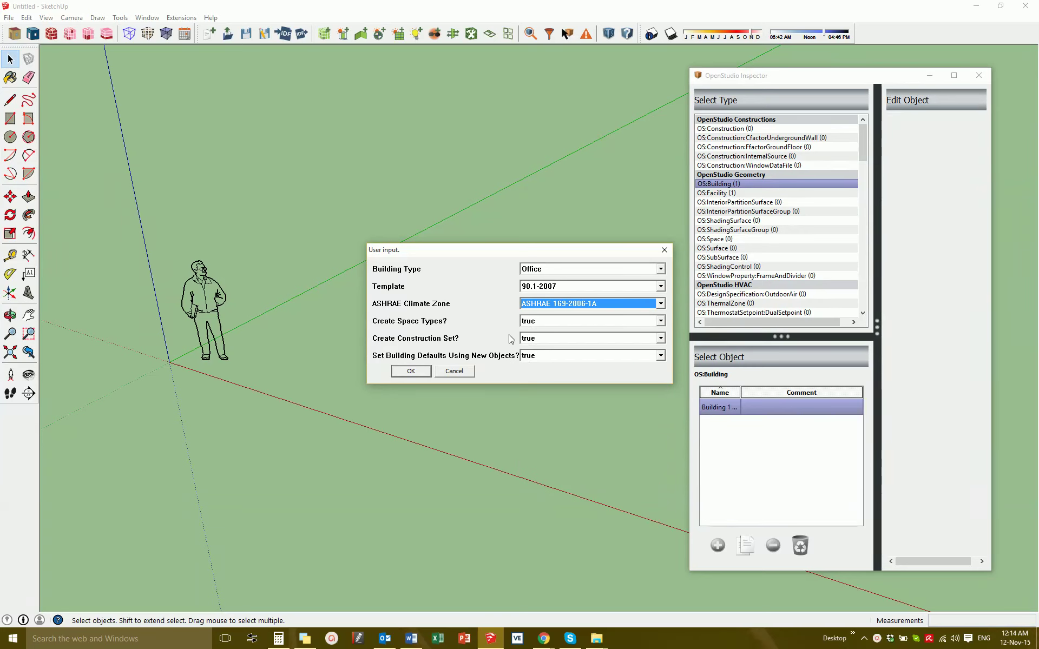
click(406, 370)
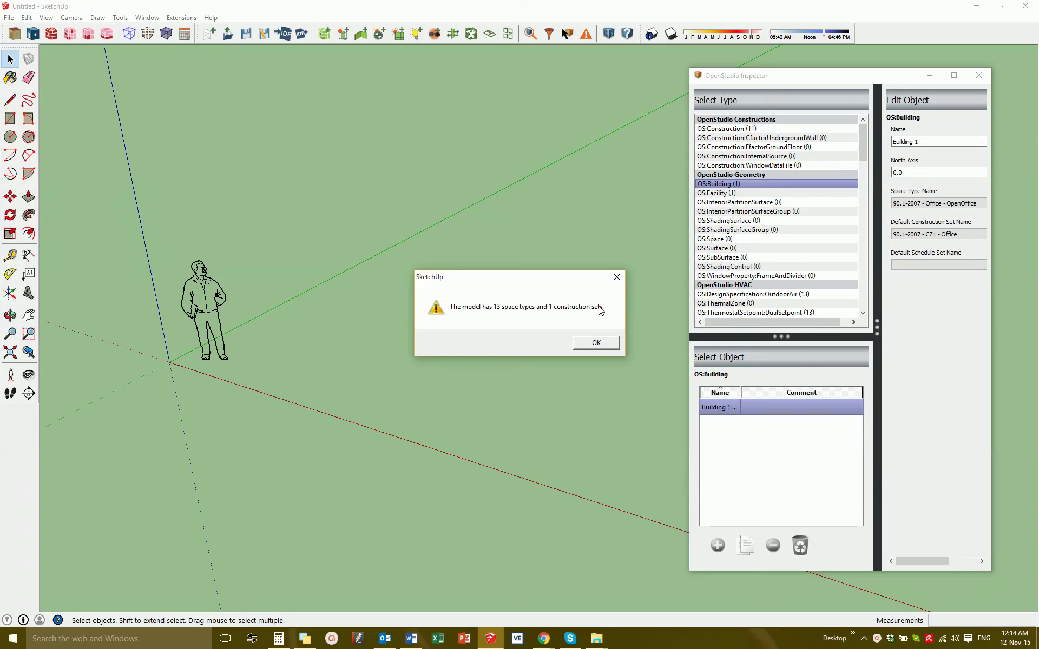
click(595, 342)
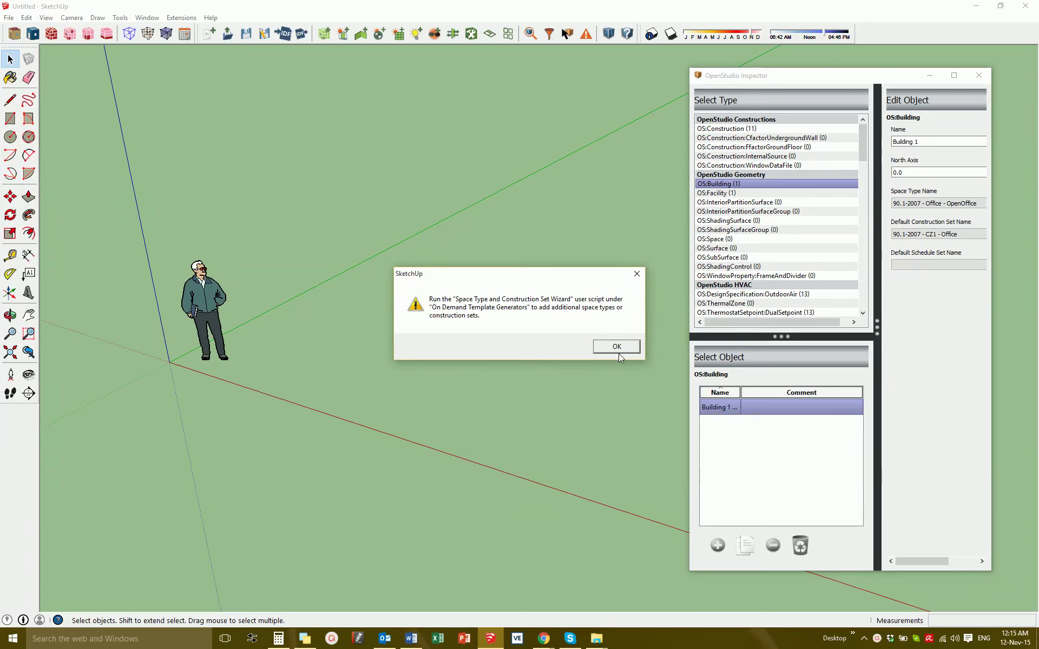
click(619, 350)
Draw a 36 by 18 m rectangle on the ground plane near the origin as the building footprint.
scroll(357, 320, down, 3)
mouse_move(367, 286)
middle_down()
mouse_move(529, 331)
mouse_move(317, 272)
middle_up()
click(10, 118)
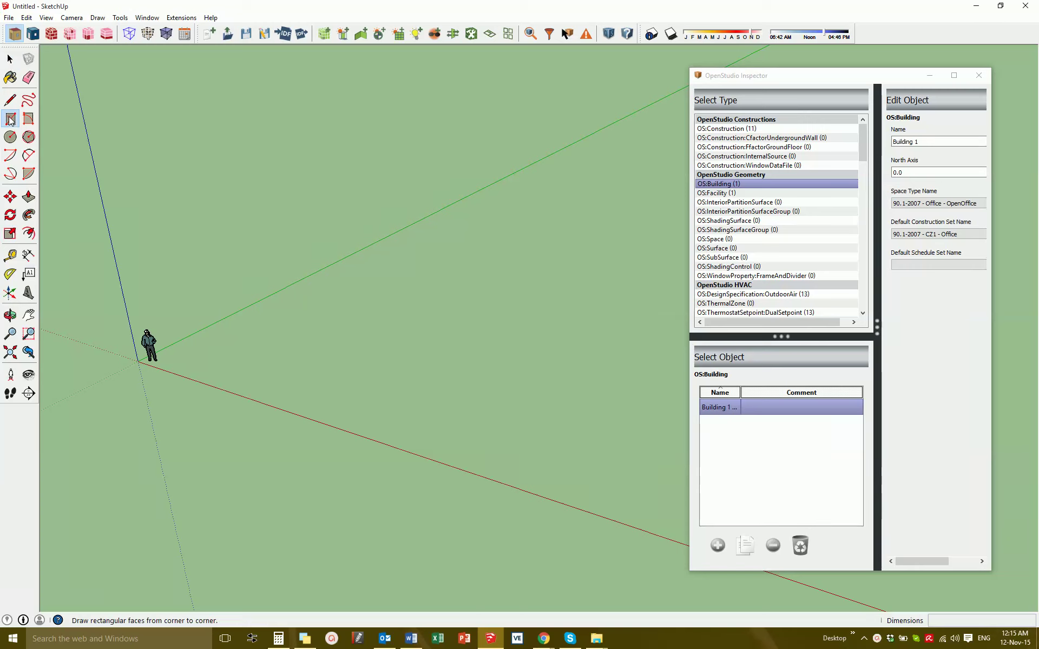
click(261, 346)
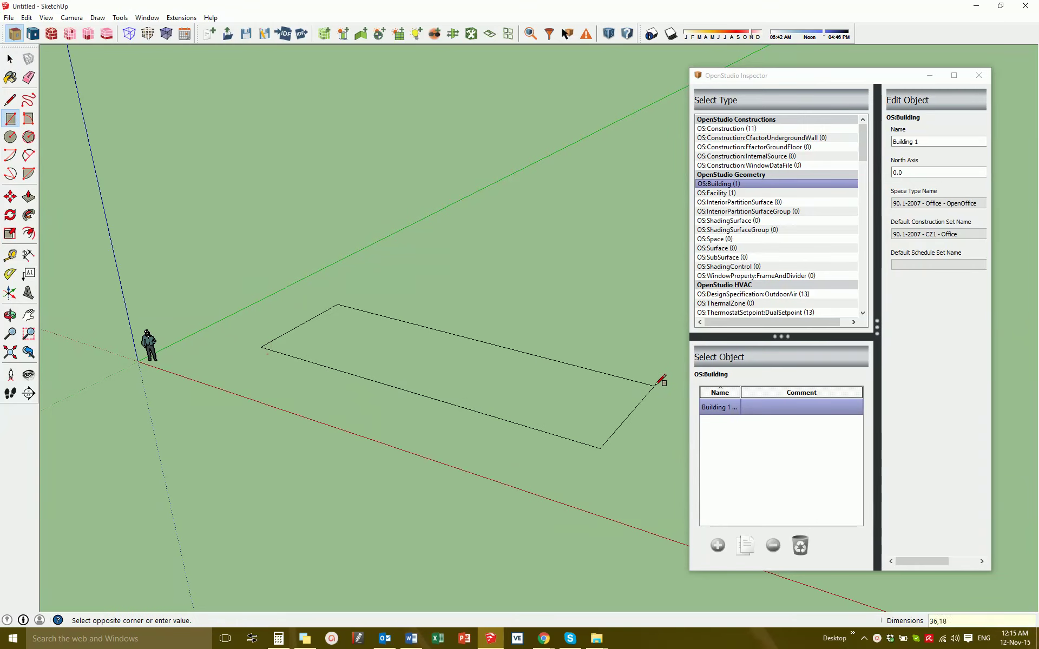
text(36,18)
key(Return)
scroll(476, 216, down, 5)
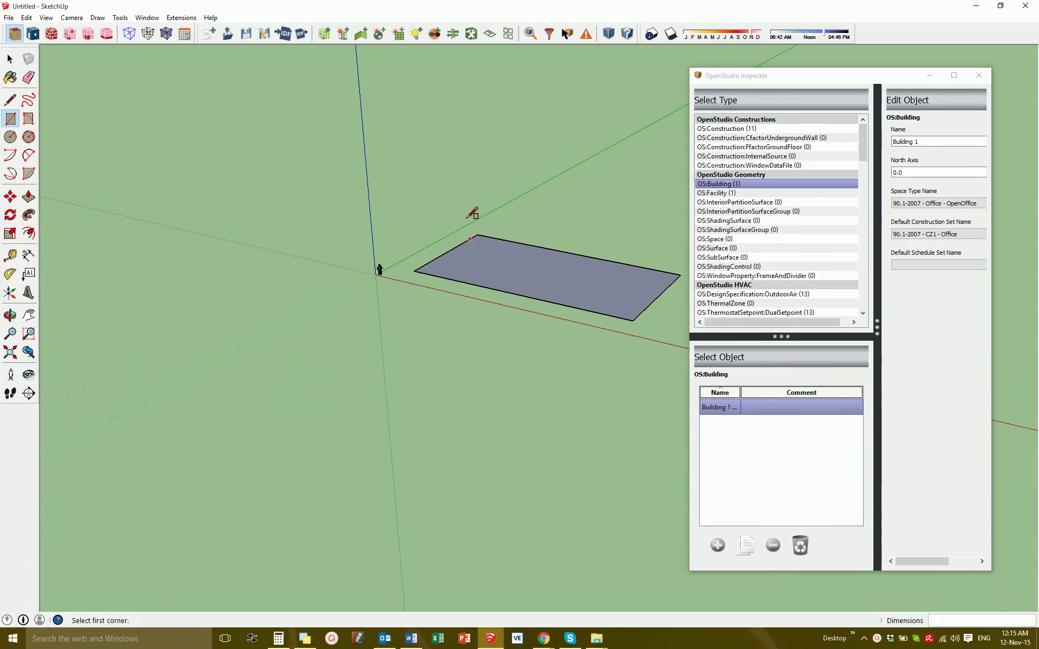
middle_drag(497, 234, 406, 279)
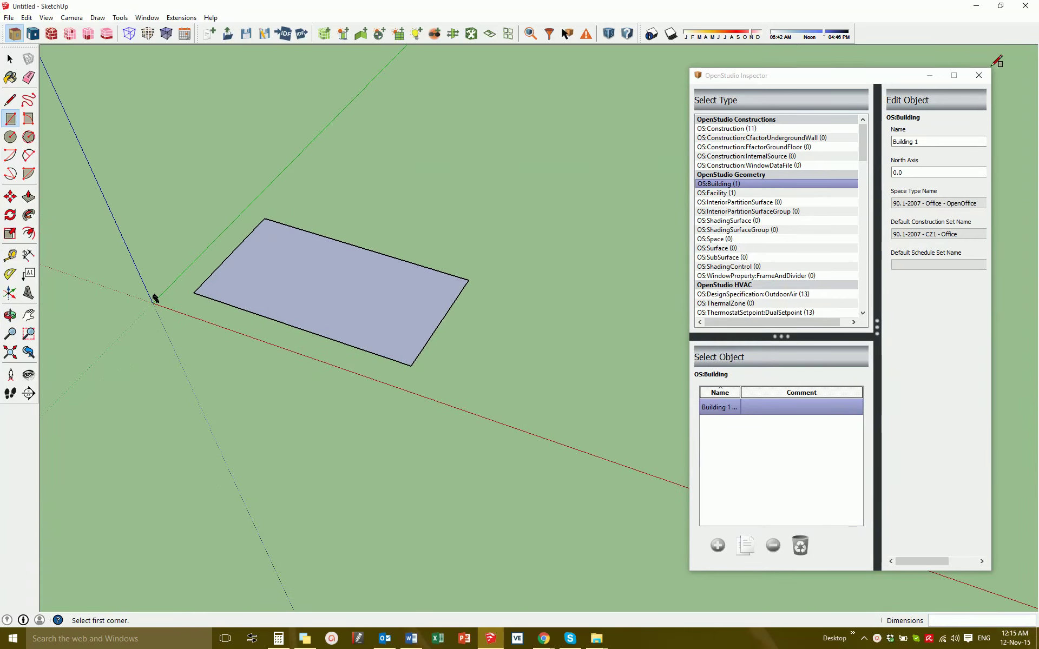
Close the OpenStudio Inspector and offset the footprint's outline 5 m inward to form the core zone.
click(979, 76)
scroll(379, 259, up, 2)
scroll(398, 256, up, 2)
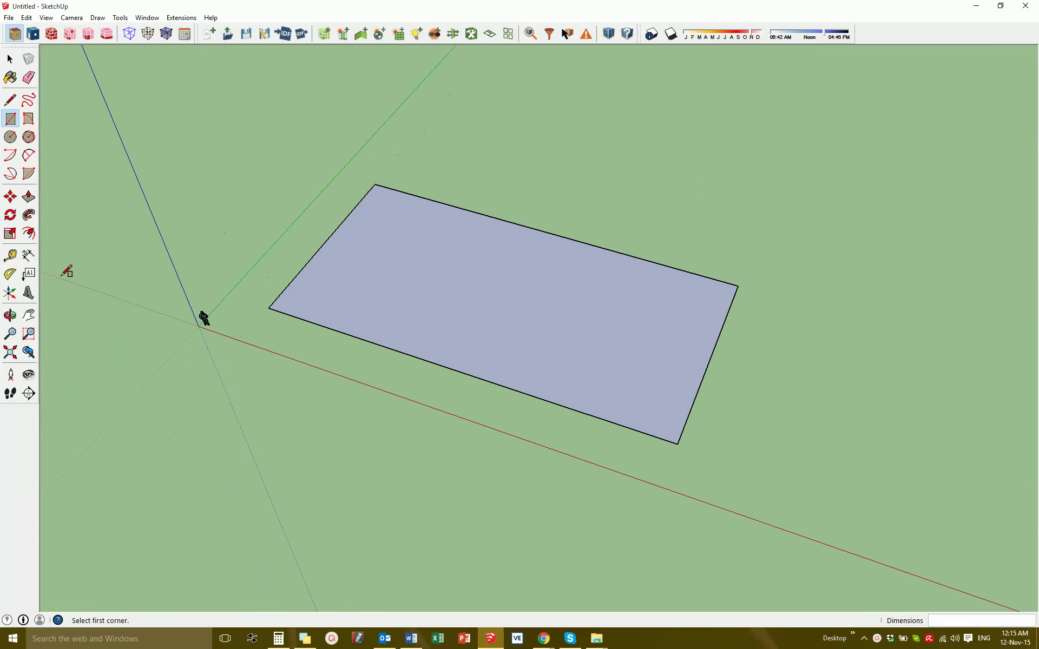
click(28, 233)
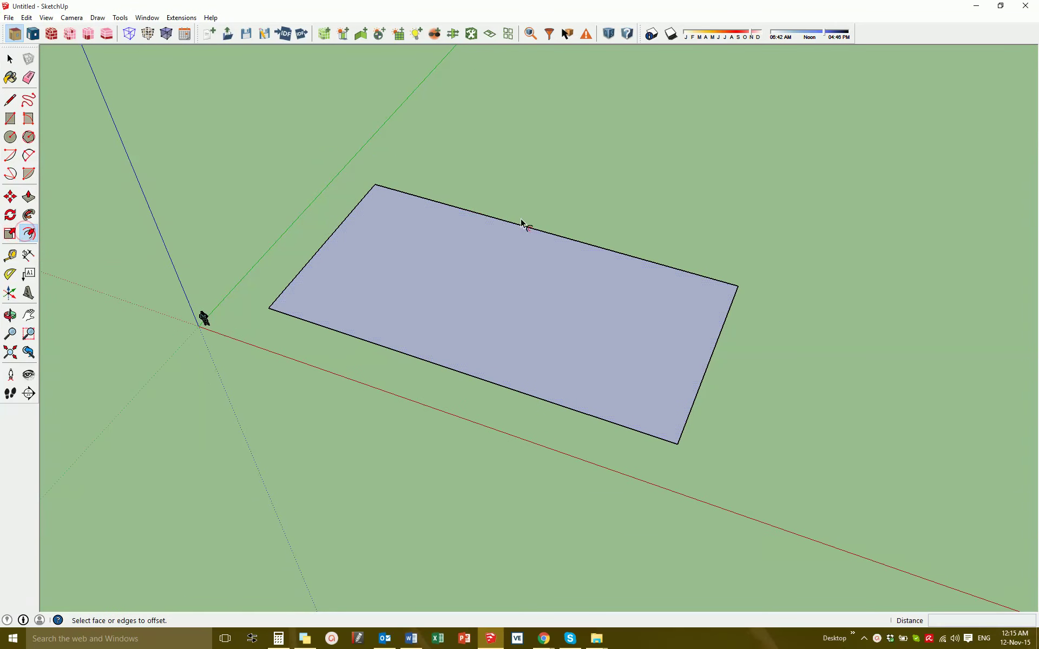
click(491, 219)
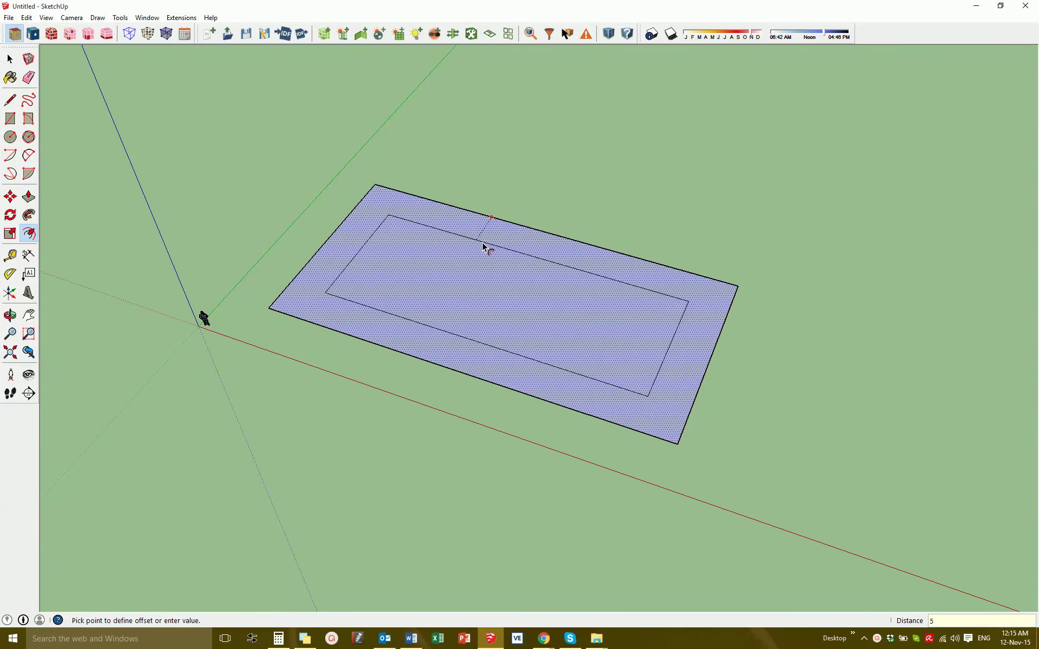
key(Return)
Draw diagonal lines joining each corner of the inner rectangle to the matching outer corner, dividing the perimeter into four zones.
key(l)
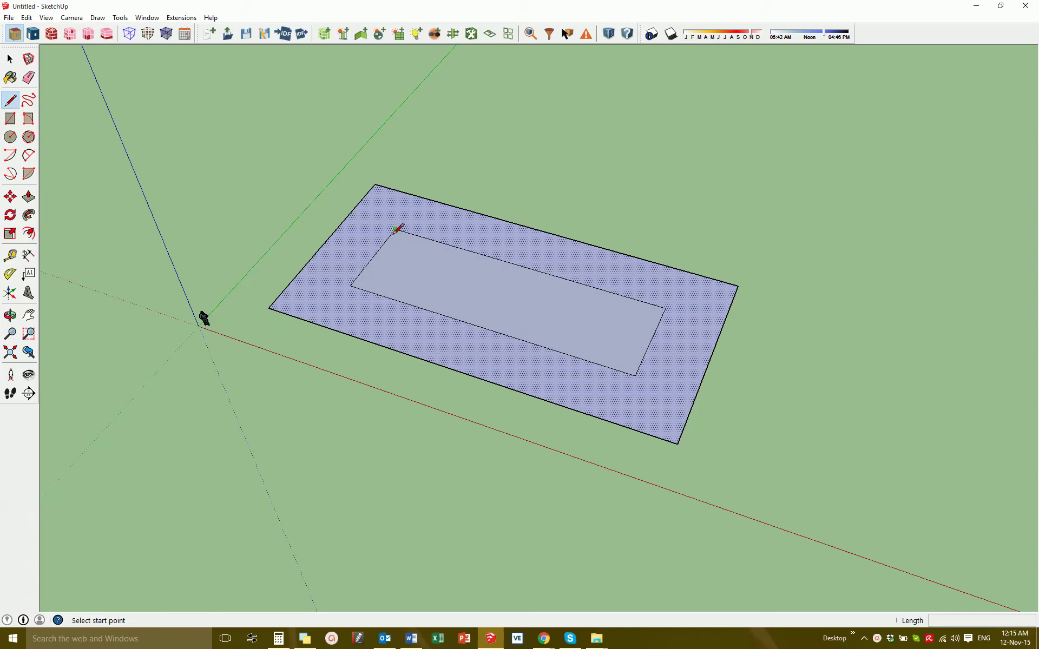
click(395, 230)
click(375, 186)
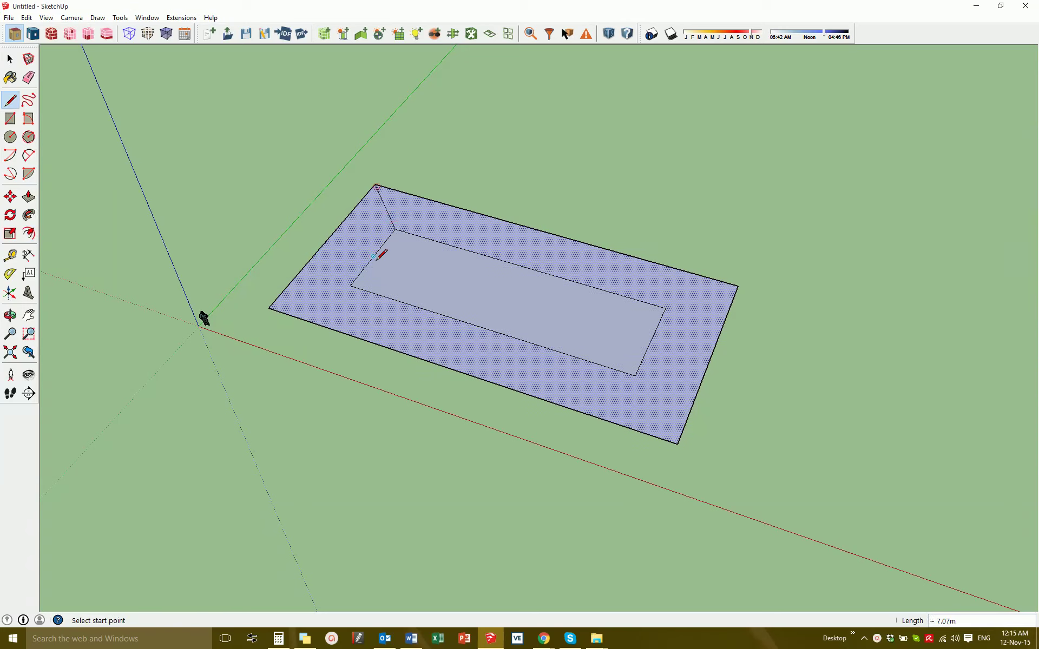
click(351, 286)
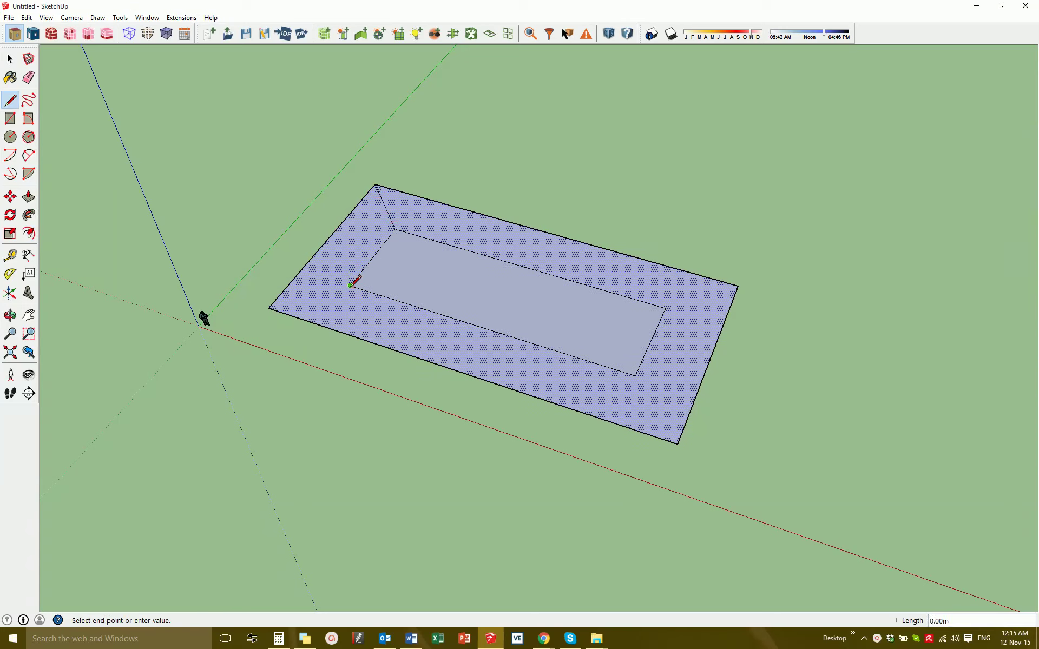
click(269, 308)
click(635, 375)
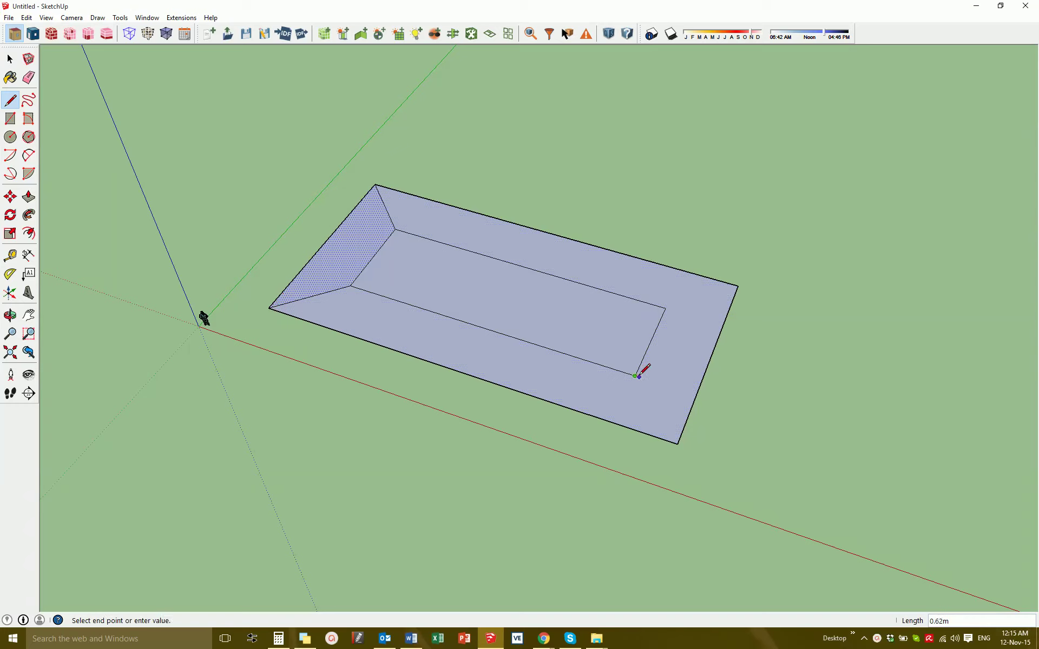
click(677, 443)
click(665, 308)
click(738, 286)
Create spaces from the whole floor plan with a floor height of 3.6 m and one floor.
key(space)
drag(257, 143, 869, 511)
middle_drag(655, 202, 490, 132)
click(490, 35)
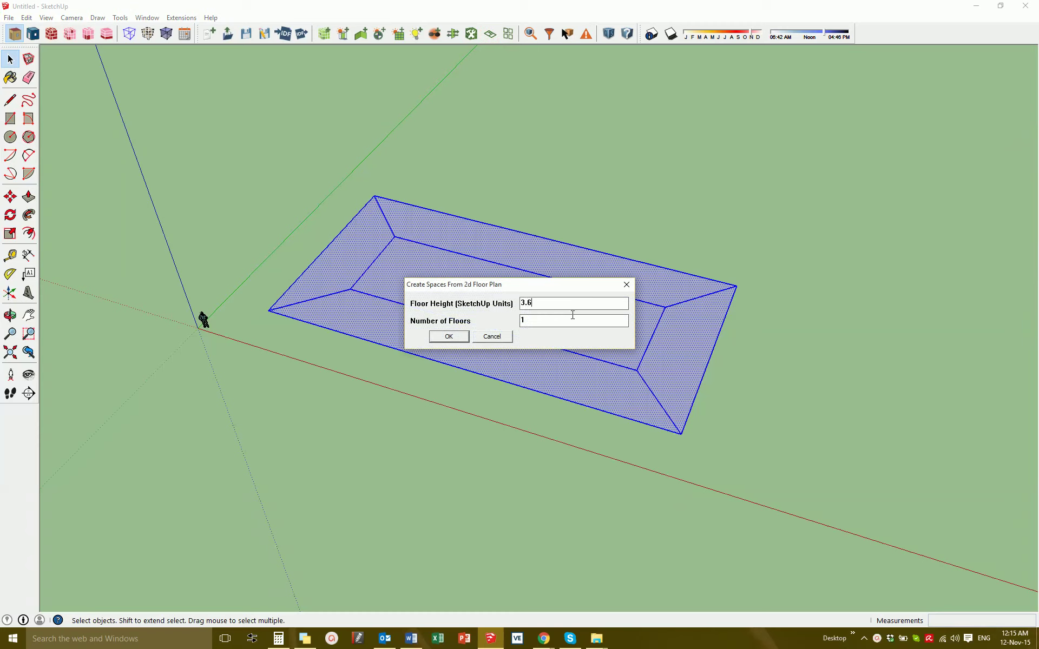
click(448, 337)
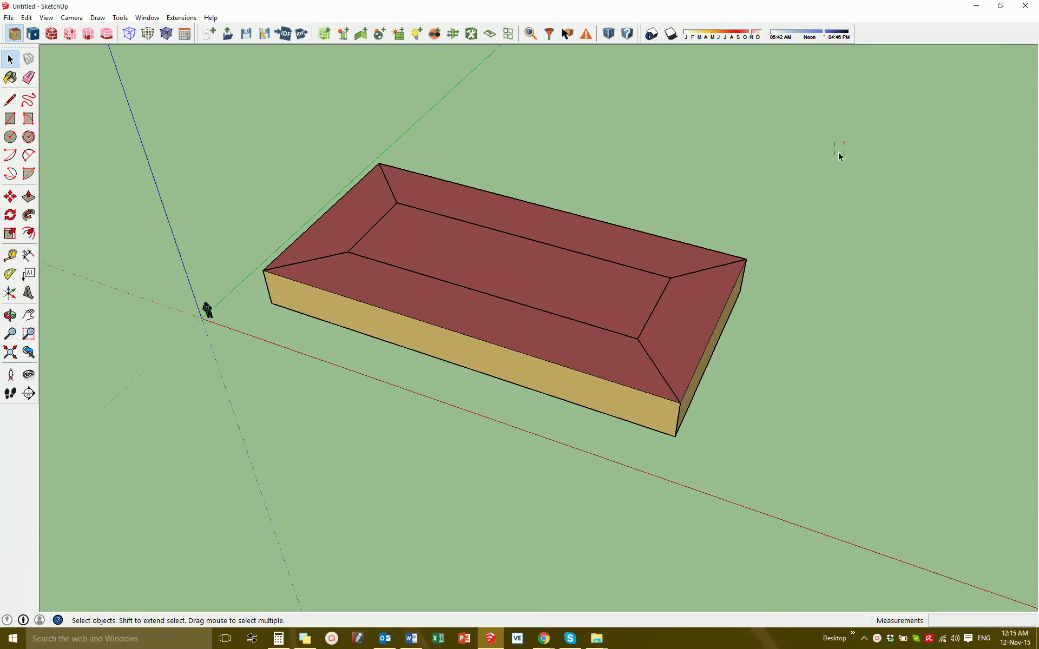
Select all the spaces and run Surface Matching on the entire model, closing the tool when done.
drag(299, 466, 299, 465)
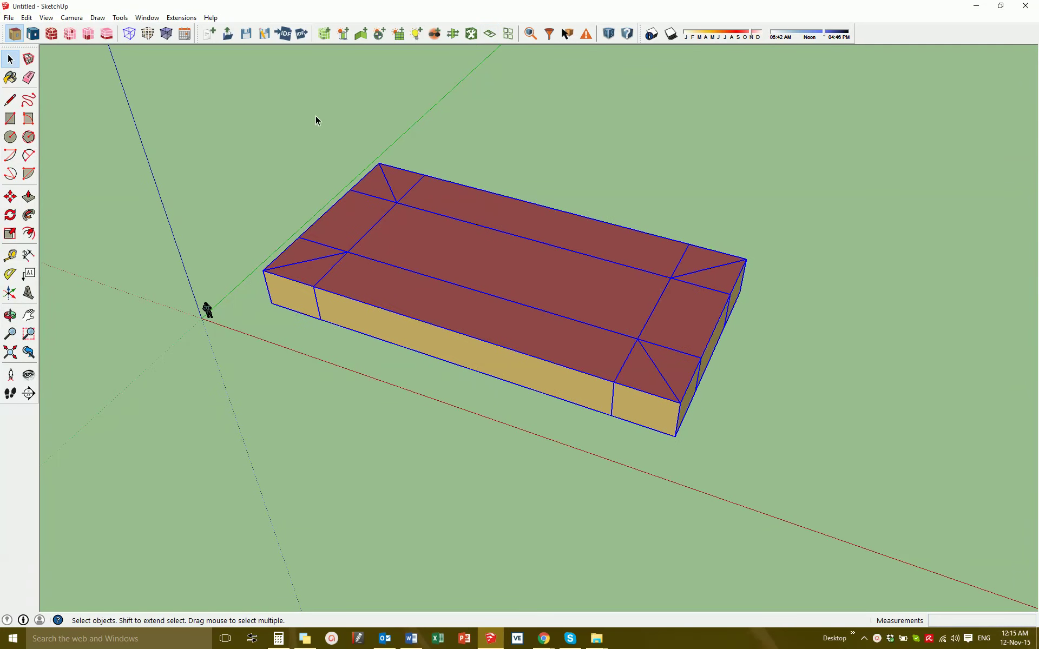
click(454, 37)
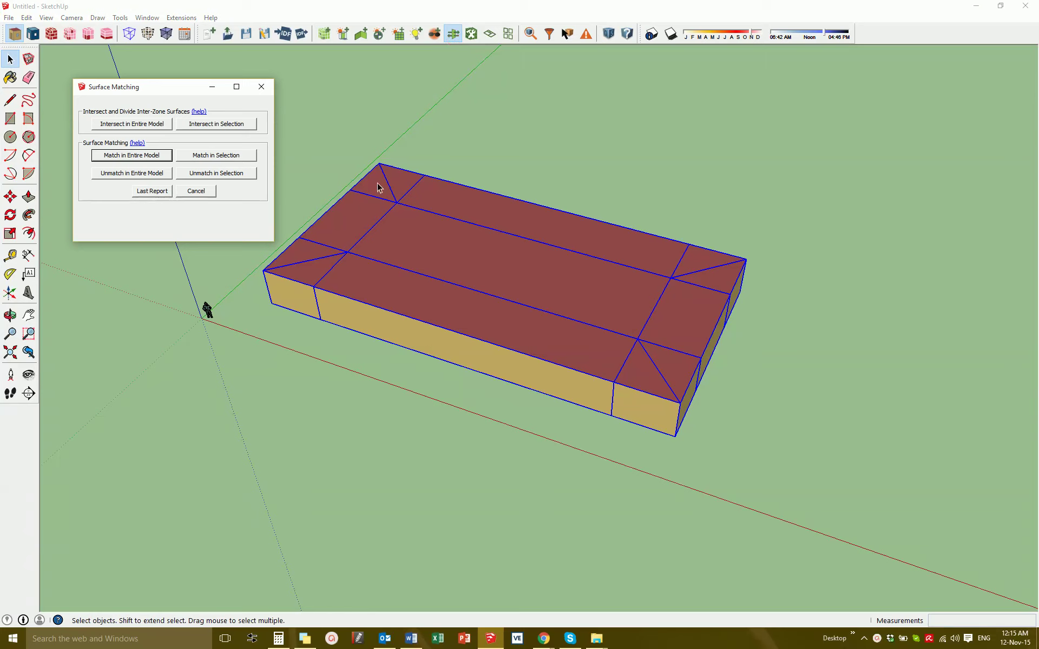
click(128, 159)
click(218, 205)
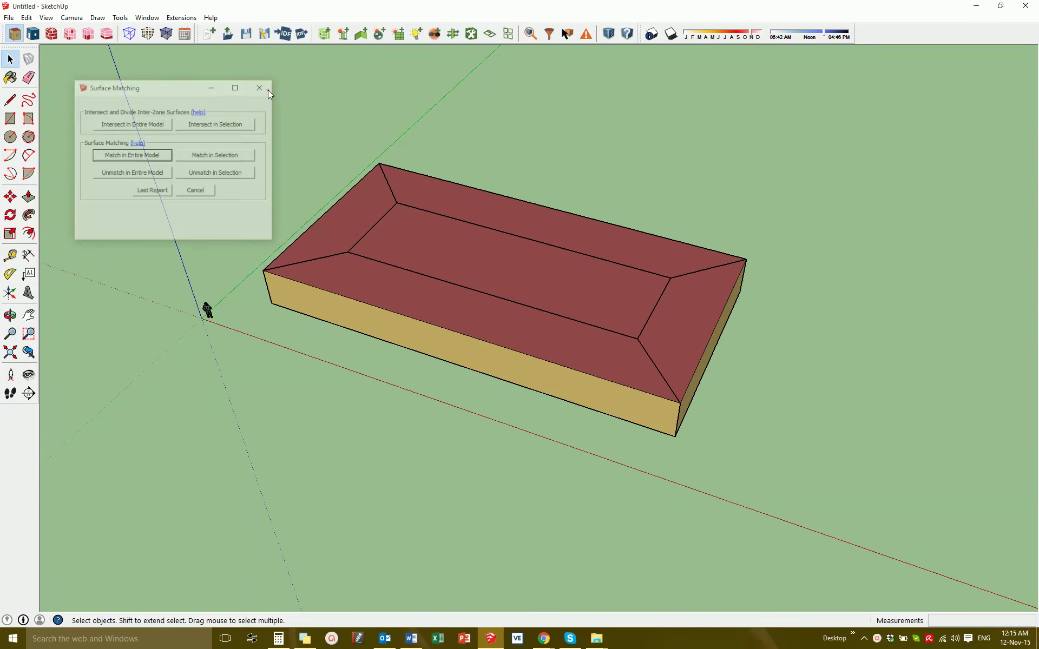
click(265, 88)
Render the model by boundary condition and move a section plane along the building's depth to examine the interior walls.
click(34, 33)
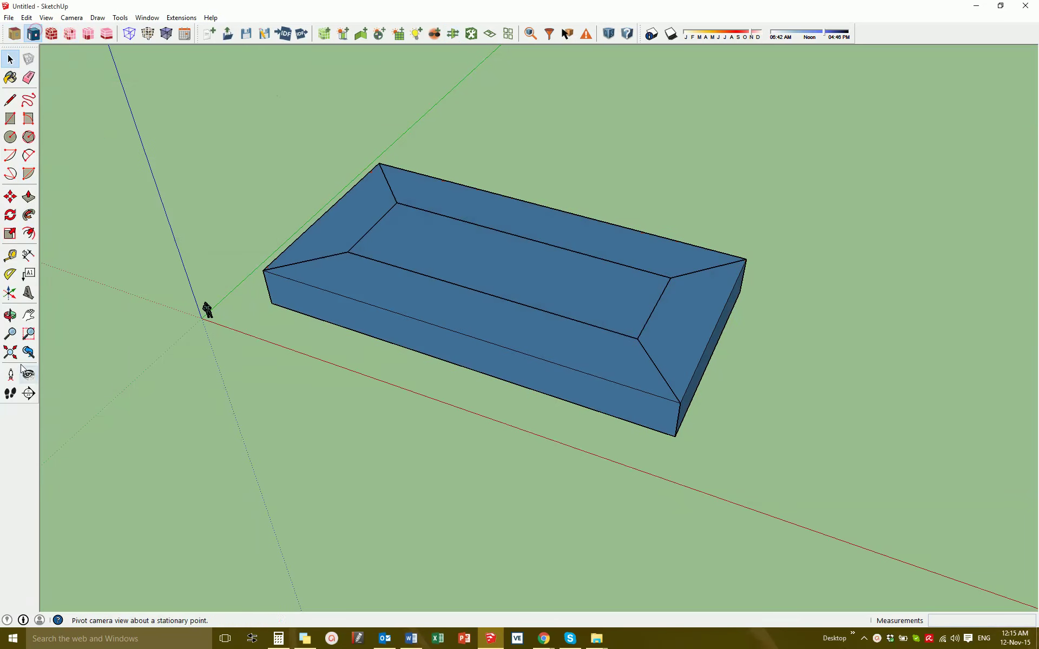
click(28, 393)
click(442, 339)
click(465, 370)
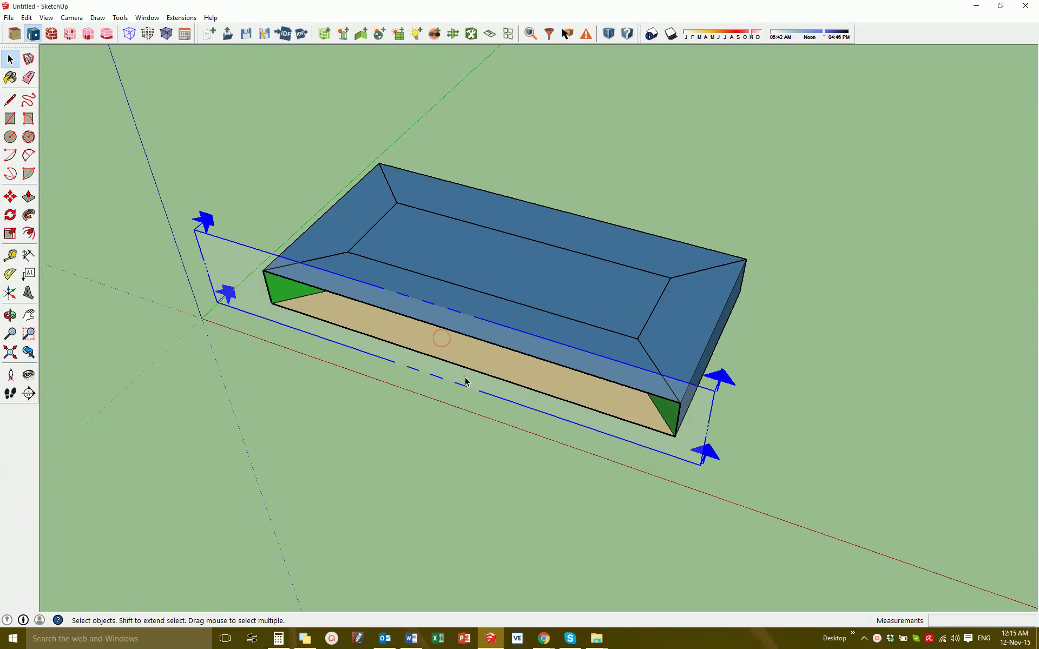
key(m)
click(497, 391)
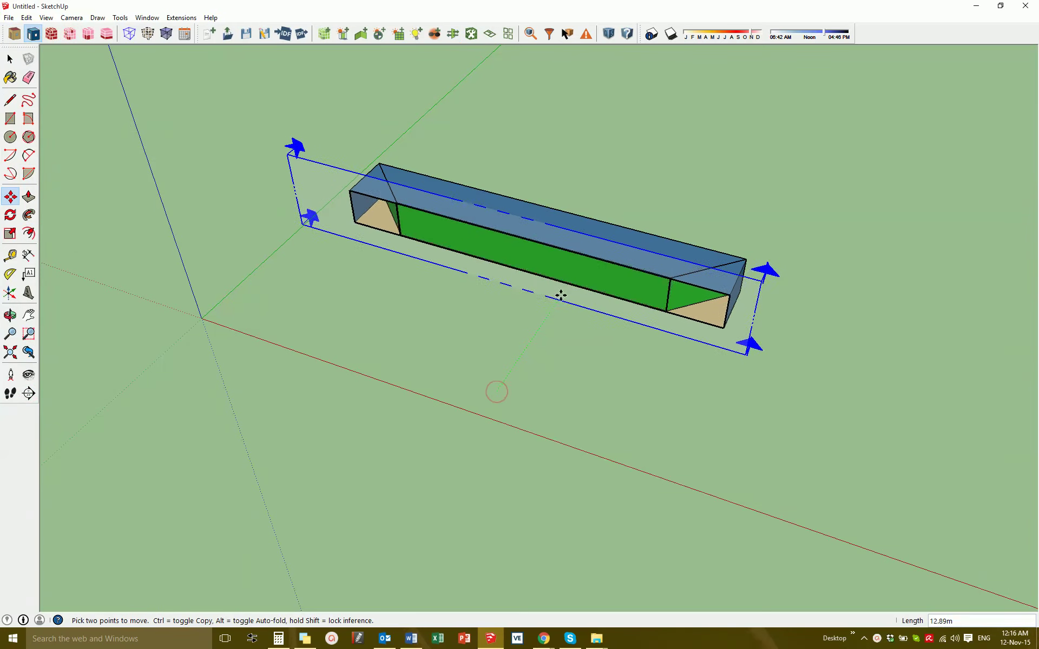
click(491, 414)
Delete the section plane and switch the rendering back to surface type.
key(space)
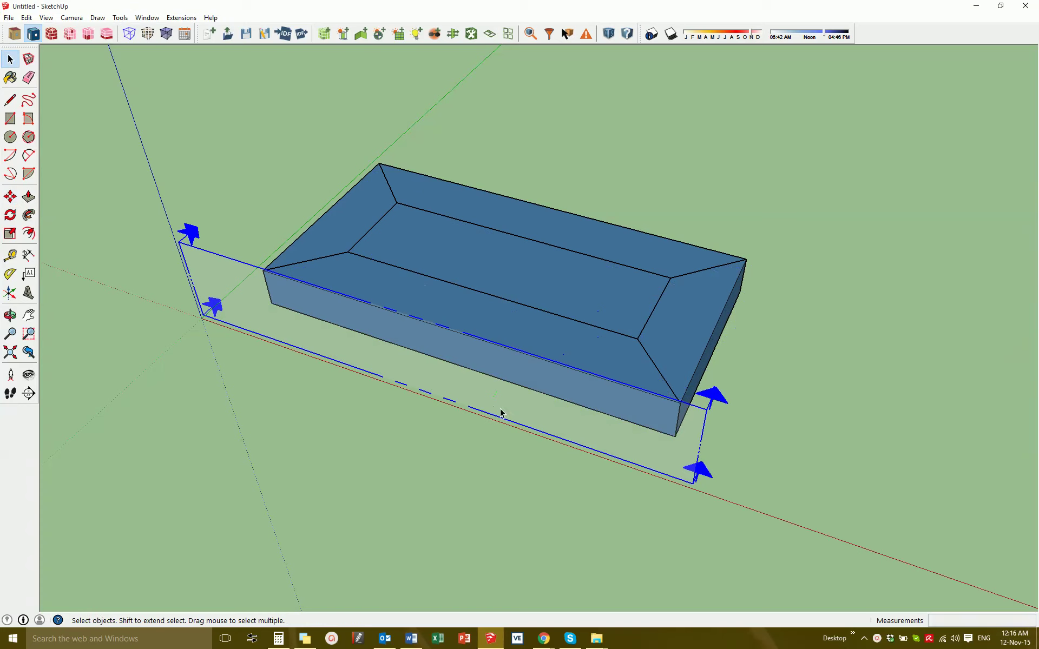
key(Delete)
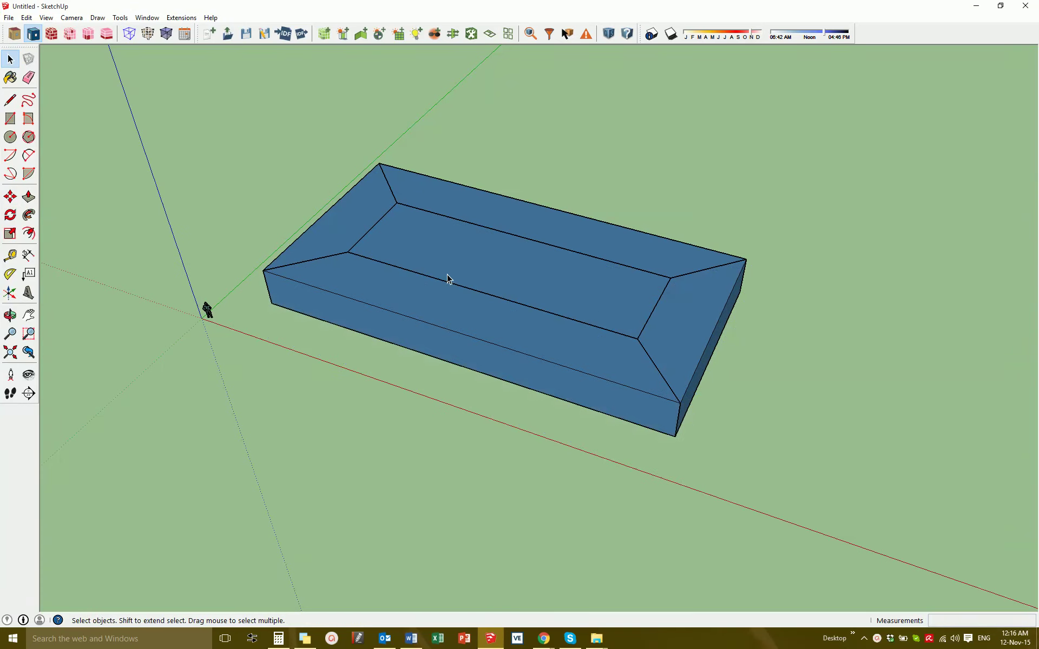
shift+middle_drag(427, 270, 441, 249)
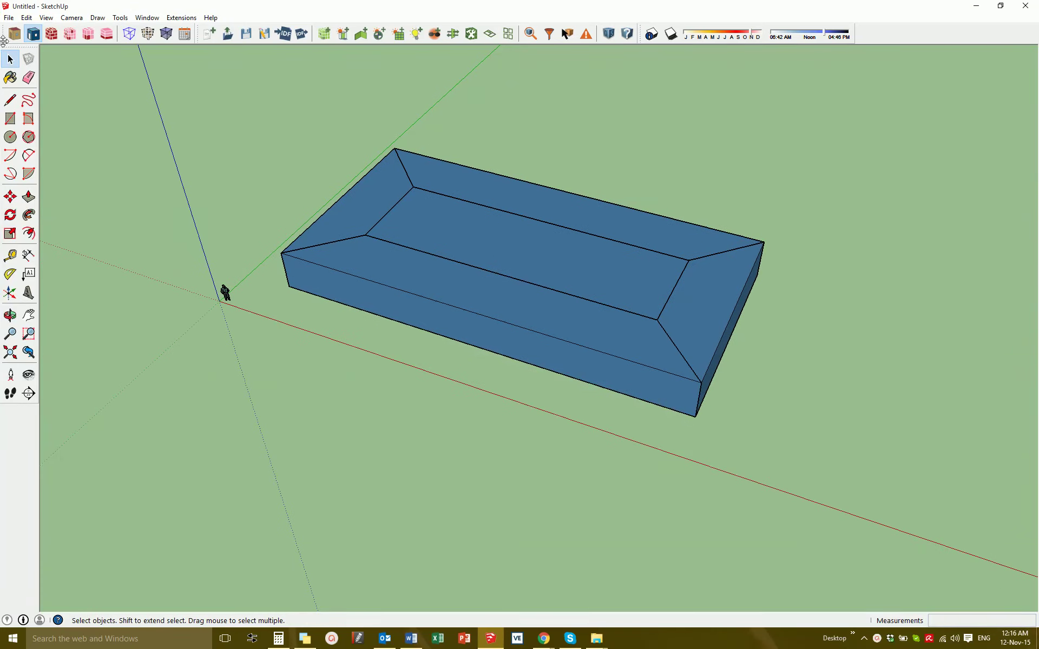
click(14, 33)
Apply a window to wall ratio of 0.5 to all spaces, with a 0.76 m offset above the floor.
drag(277, 125, 858, 463)
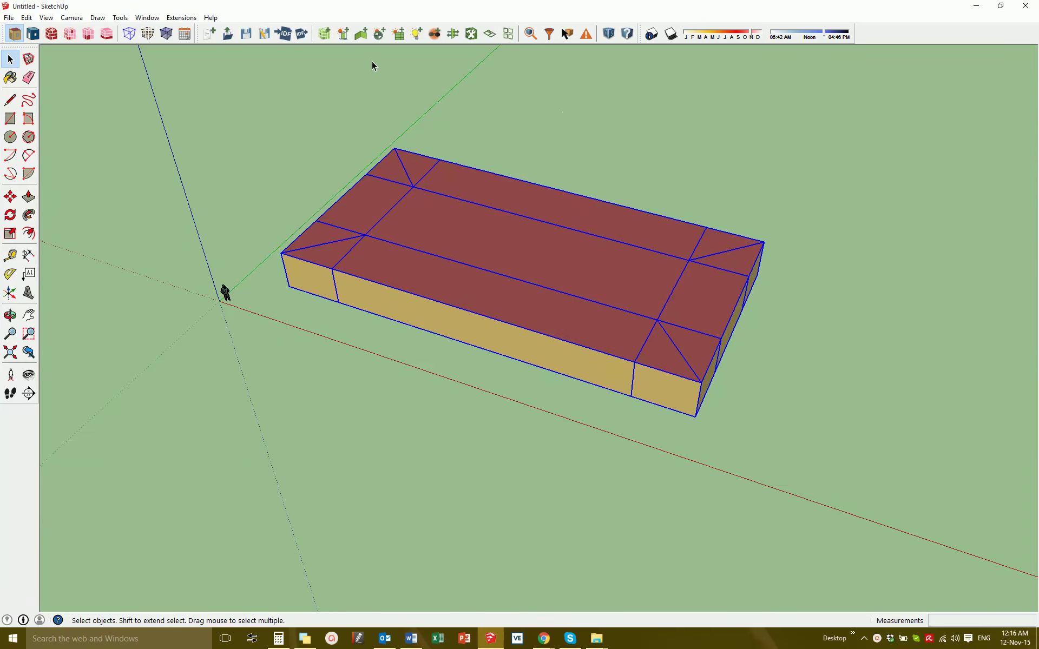
click(188, 19)
mouse_move(257, 42)
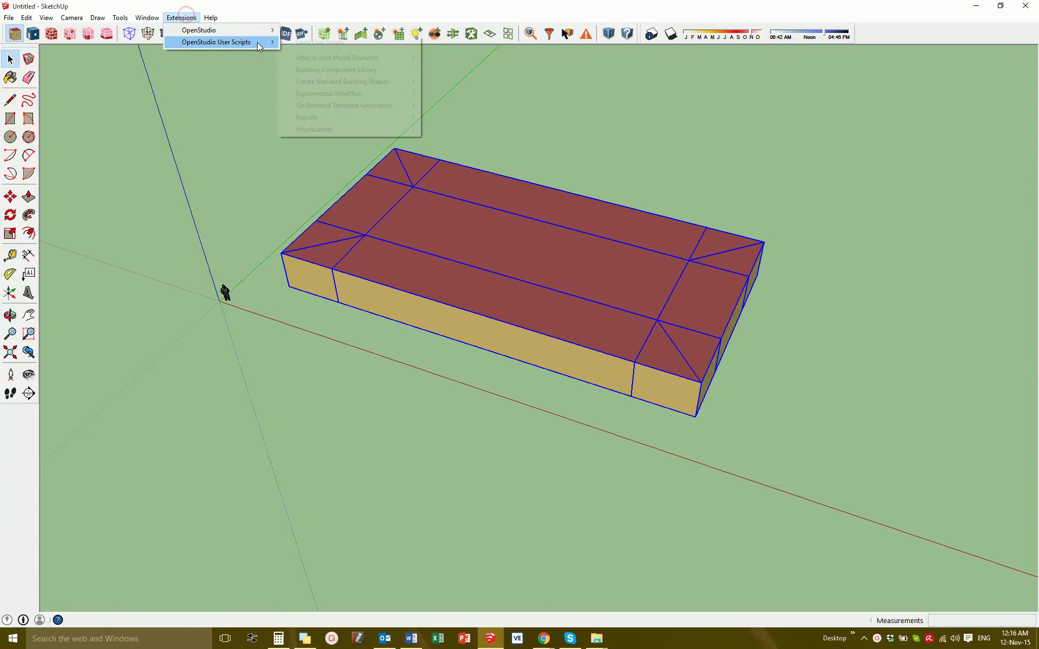
mouse_move(370, 60)
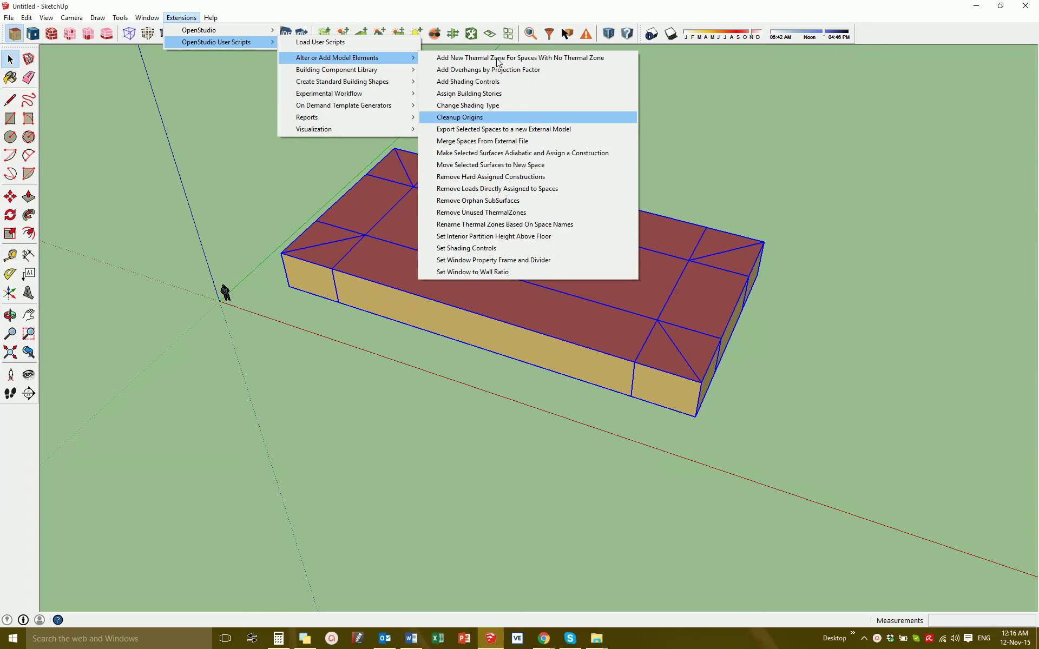
click(518, 278)
click(562, 299)
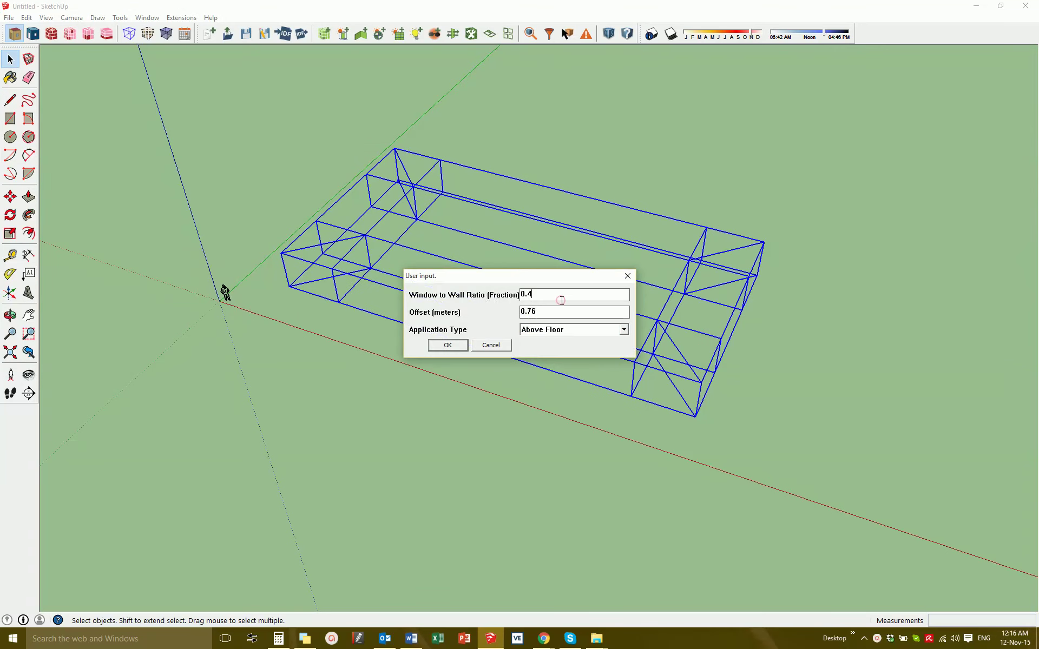
text(0.5)
click(447, 346)
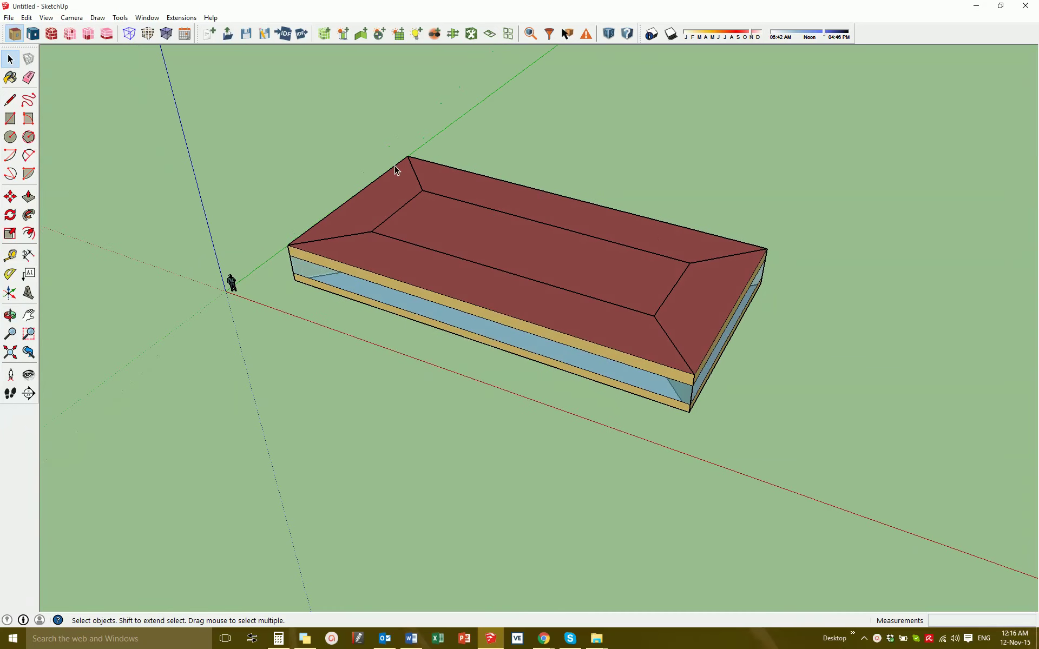
Select all spaces and add new thermal zones for those with no thermal zone.
drag(272, 89, 824, 457)
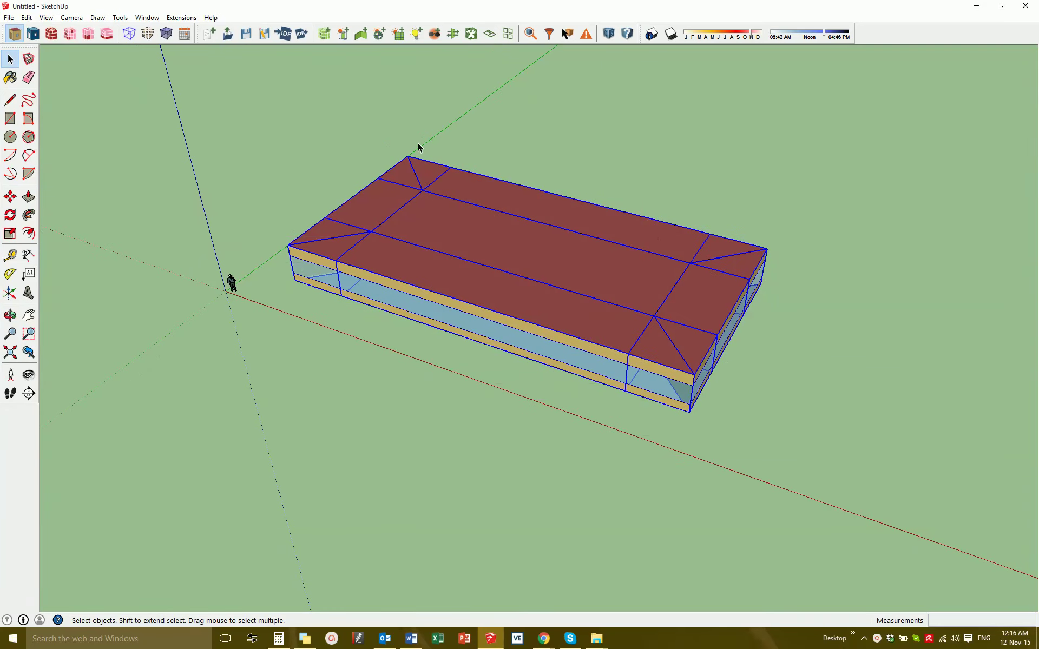
click(181, 18)
mouse_move(226, 43)
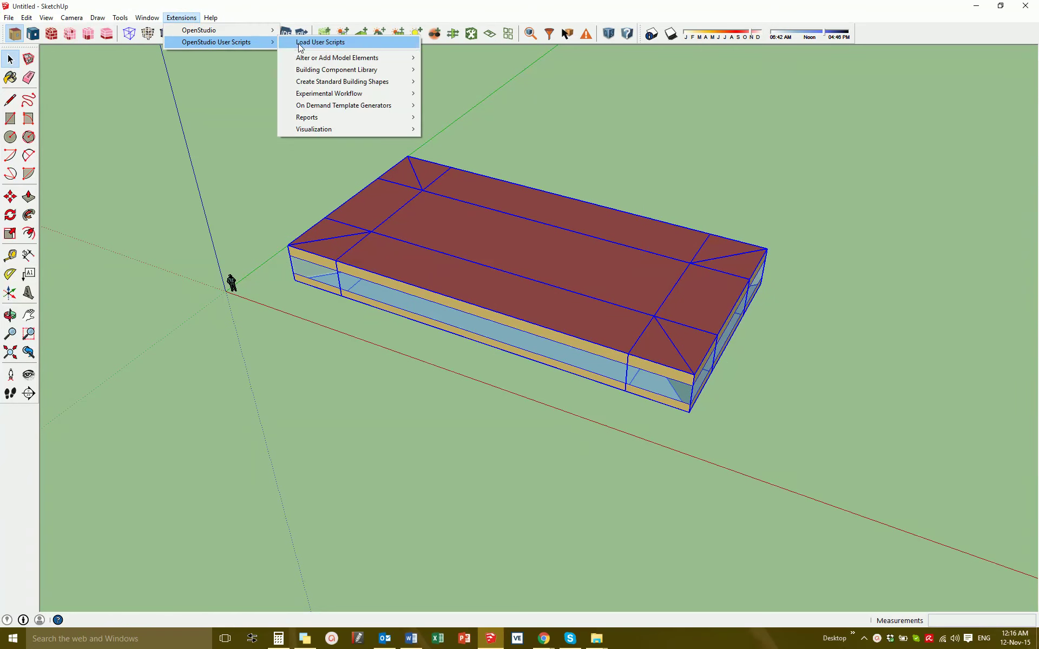
mouse_move(382, 60)
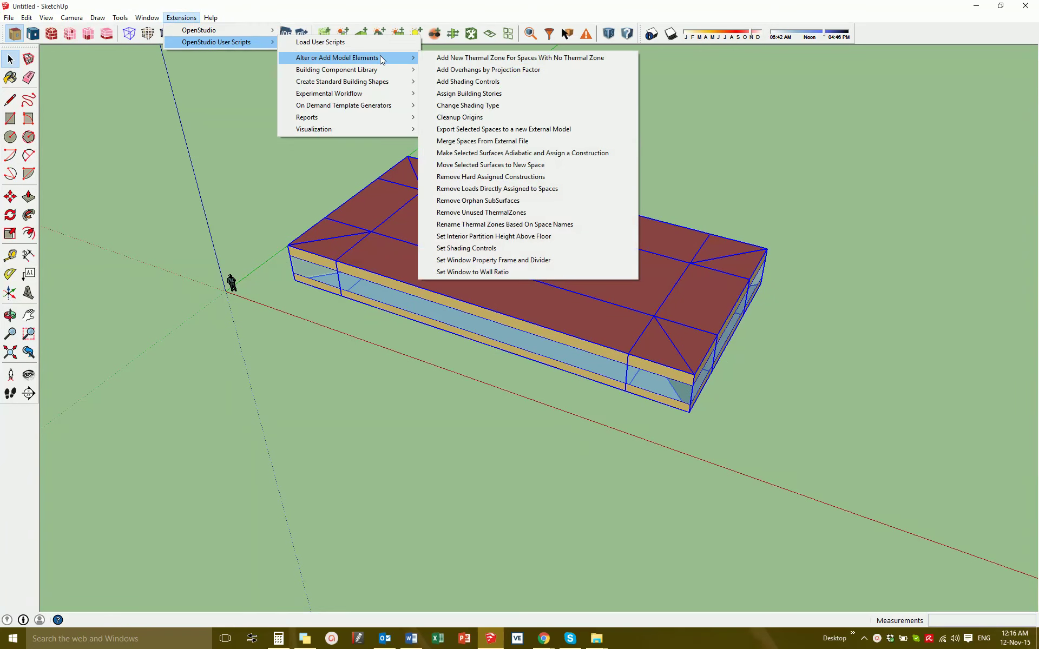
click(547, 60)
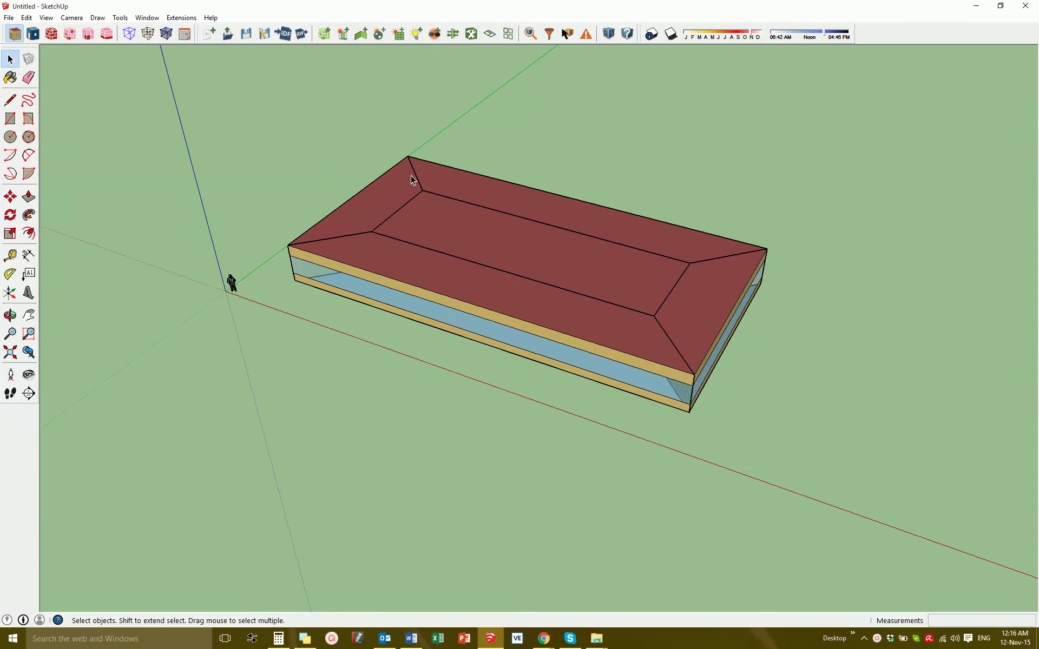
Inspect the thermal zone assignments of the front perimeter, end perimeter and core spaces in the OpenStudio Inspector.
click(394, 263)
shift+middle_drag(573, 172, 440, 195)
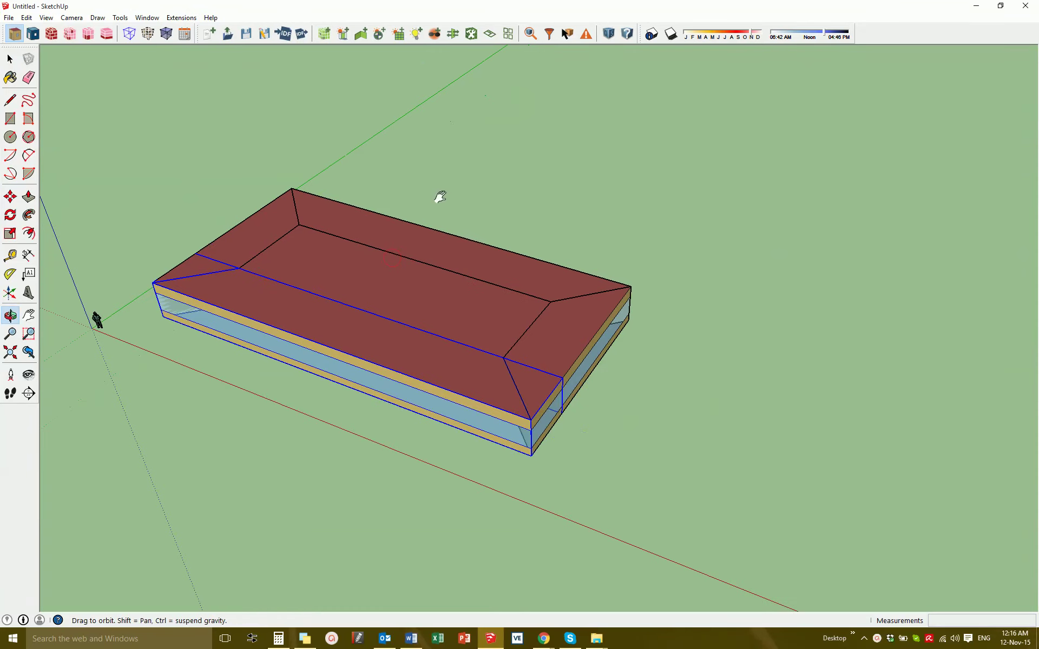
click(529, 34)
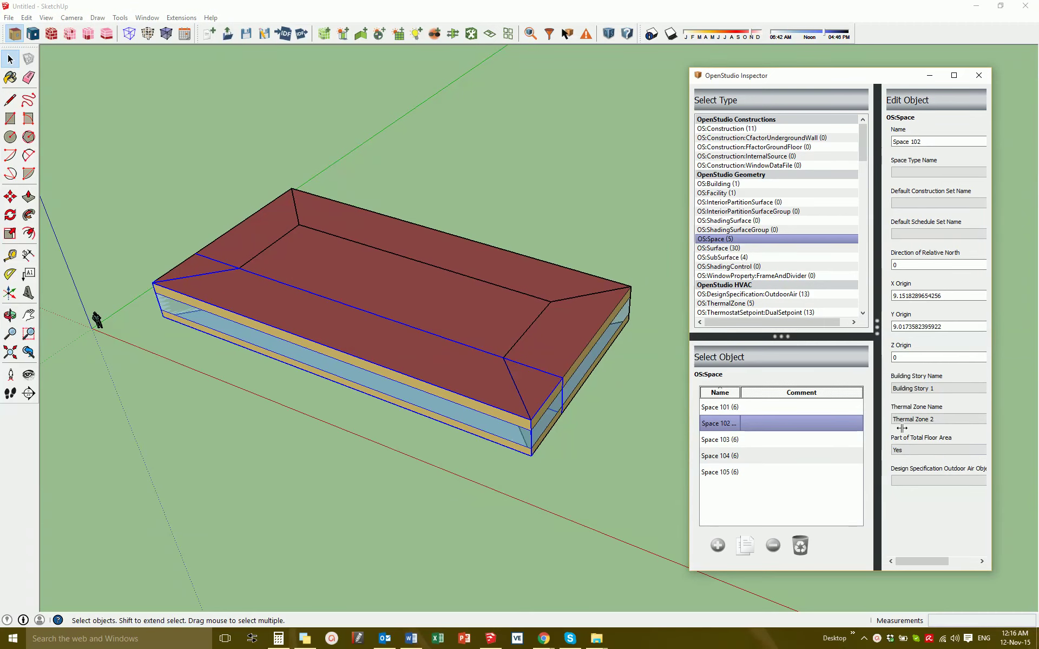
click(570, 360)
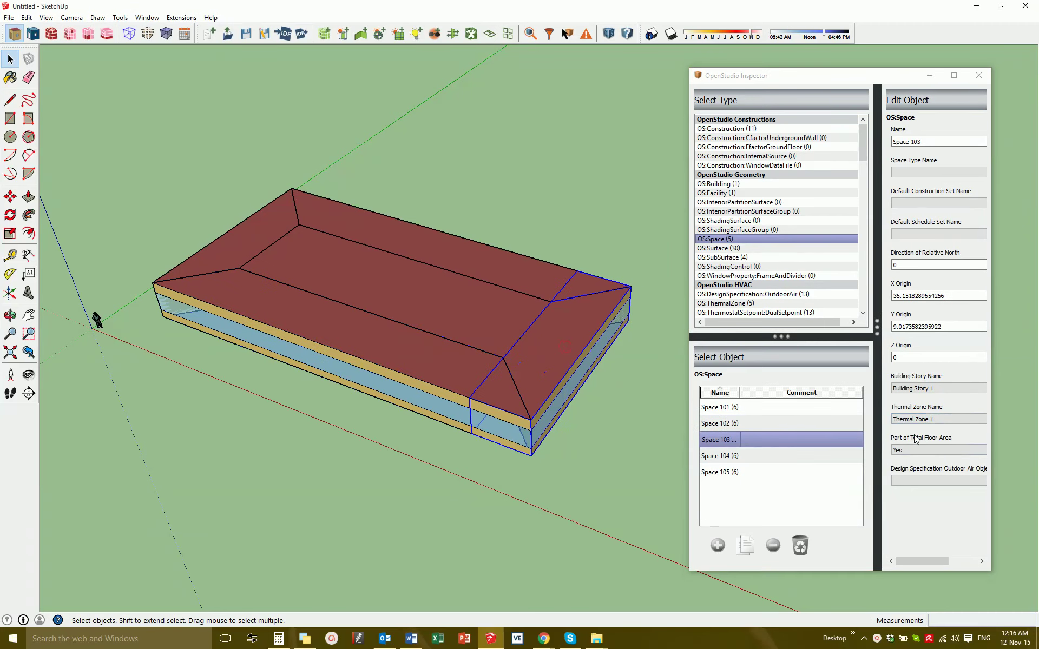
click(536, 280)
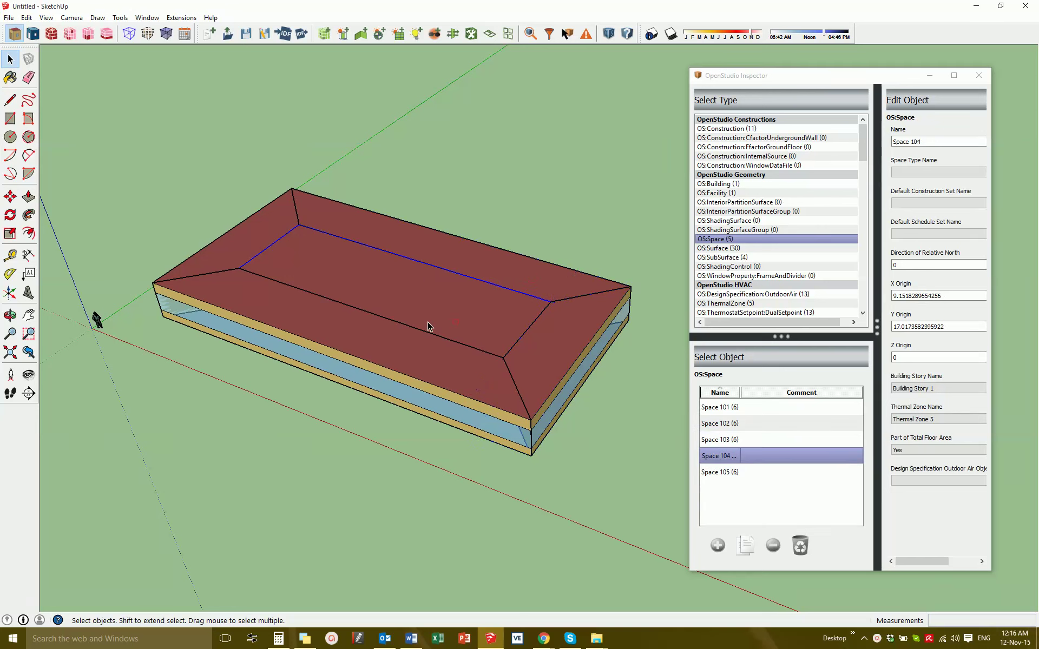
For all spaces, choose the space type 90.1-2007 - Office - OpenOffice and the construction set 90.1-2007 - CZ1 - Office.
drag(155, 138, 634, 476)
drag(138, 118, 645, 505)
scroll(411, 184, down, 3)
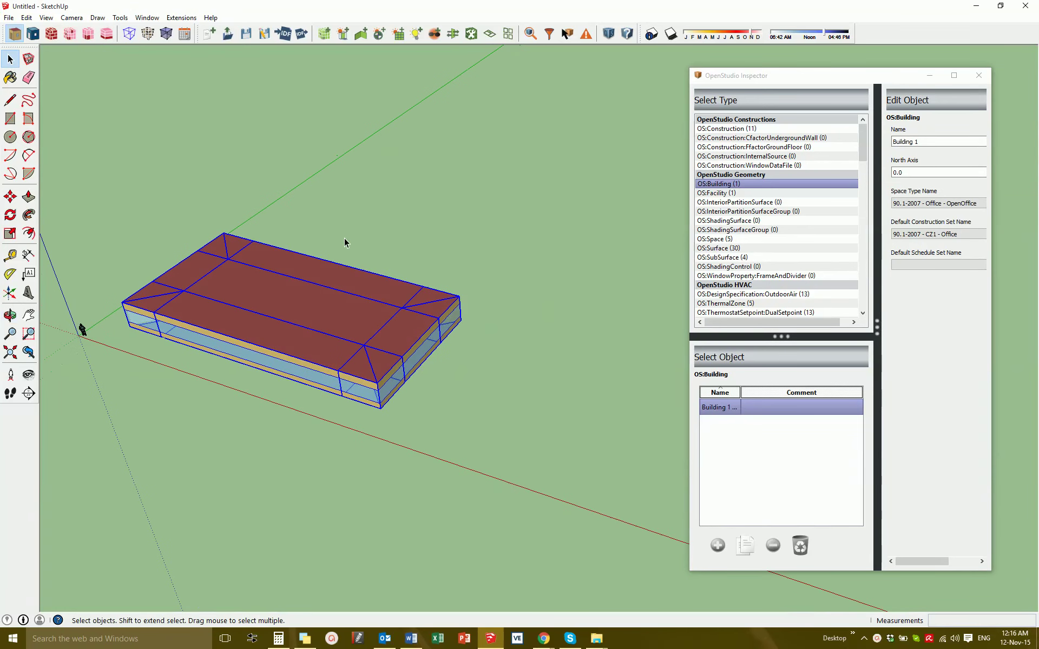
scroll(357, 216, up, 1)
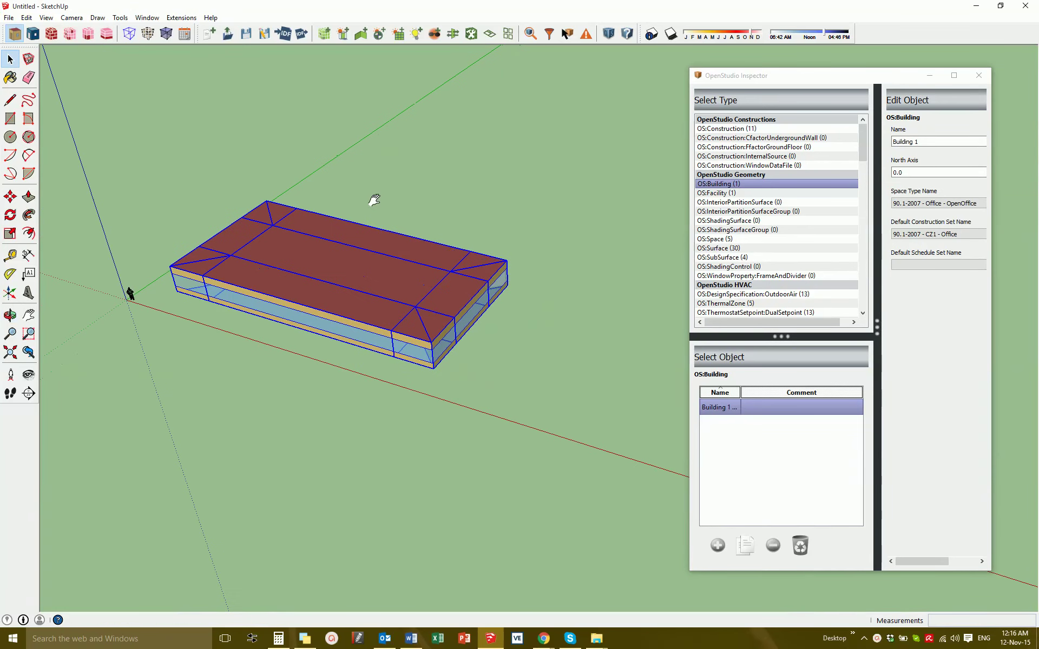
click(472, 34)
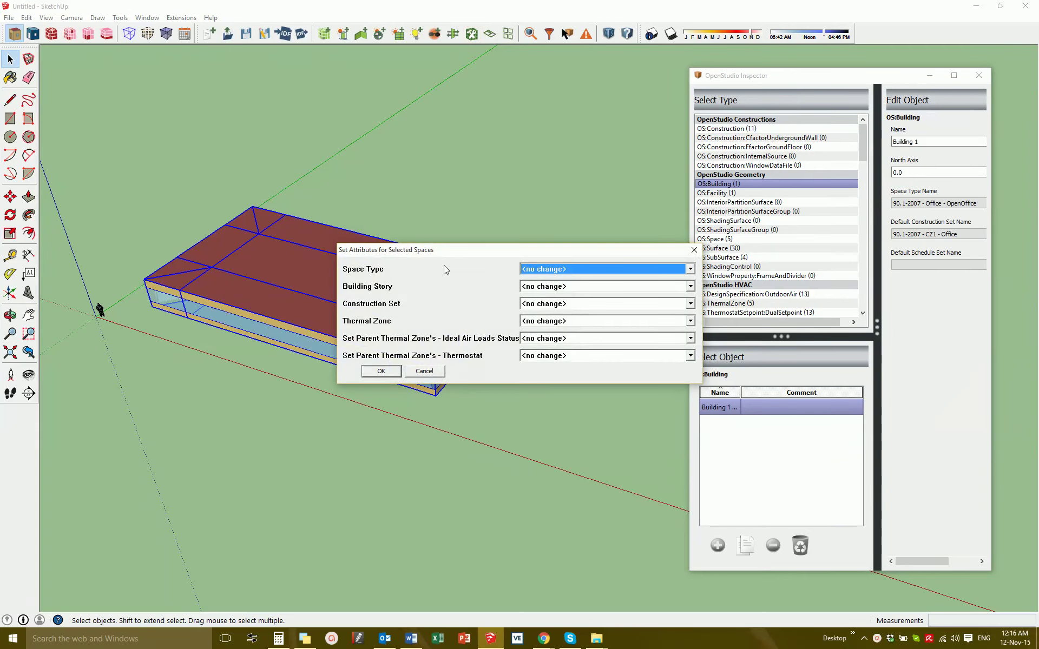
click(589, 271)
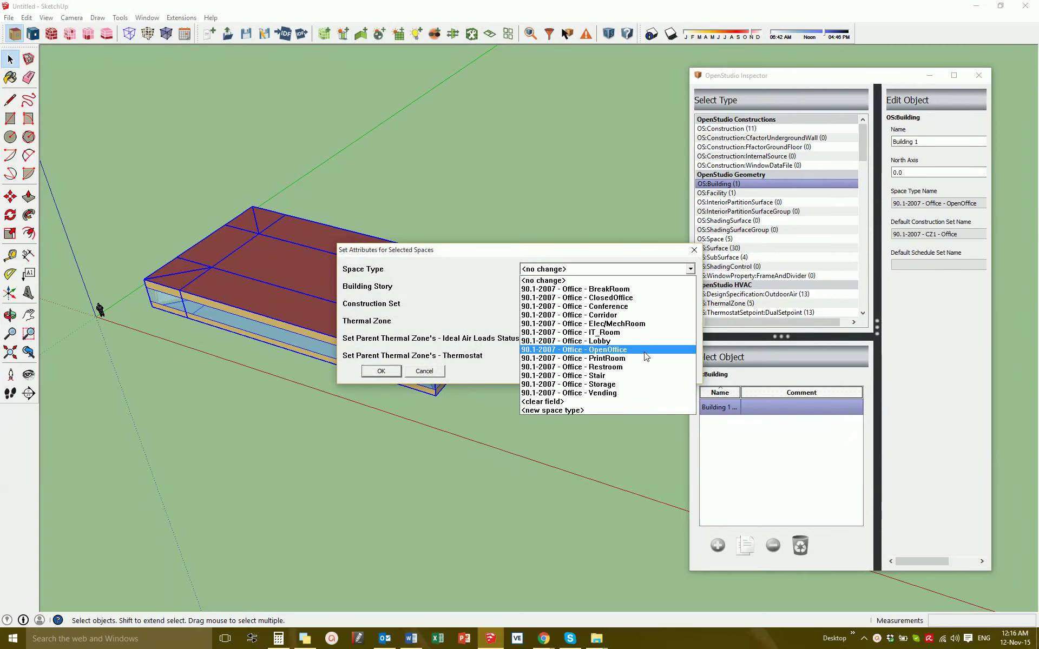
click(643, 351)
click(589, 287)
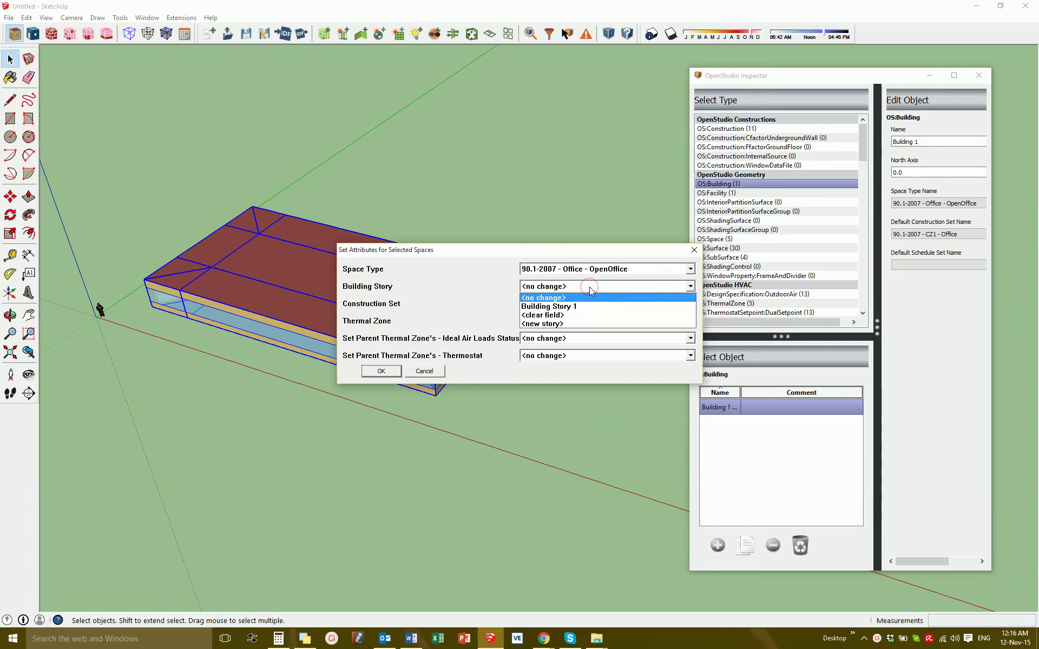
click(590, 286)
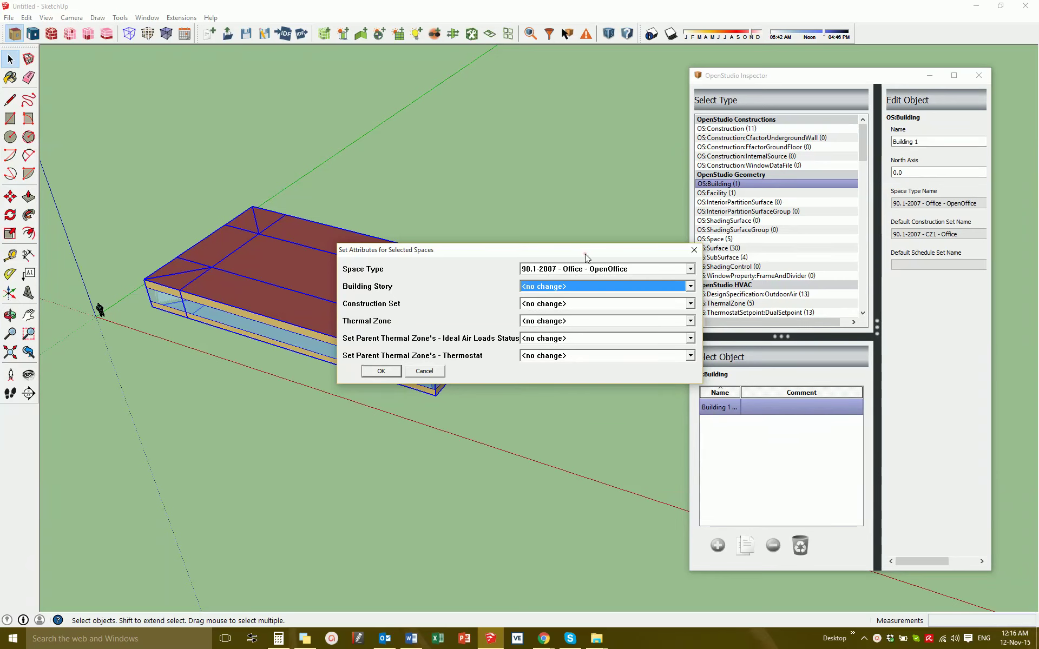
click(597, 304)
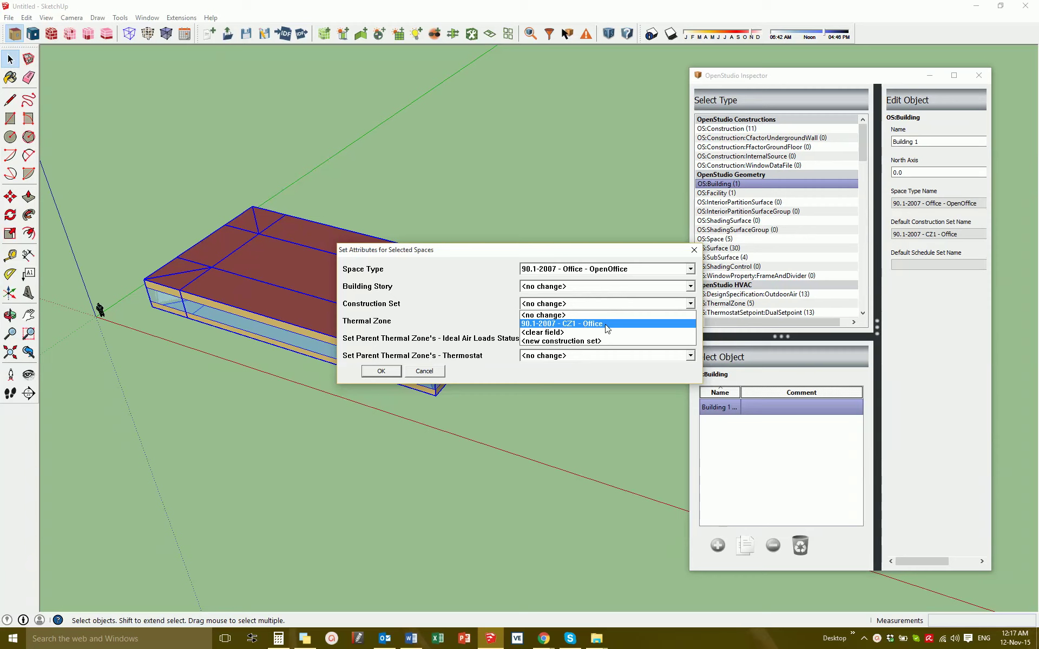
click(606, 325)
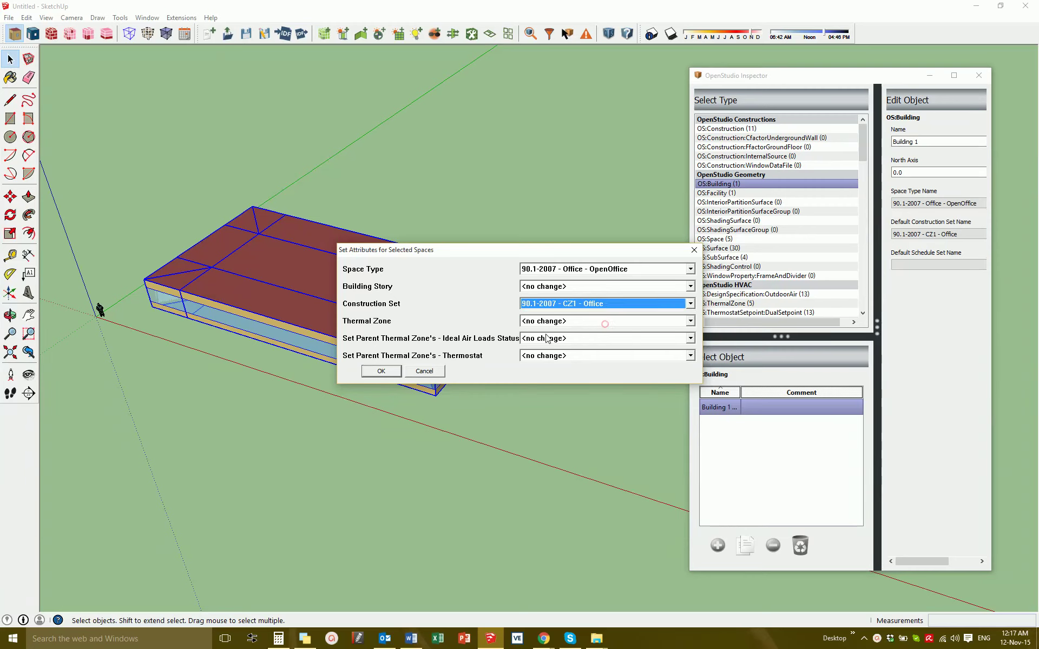
Choose the 90.1-2007 - Office - OpenOffice Thermostat for the parent thermal zones and apply the attributes to the selected spaces.
click(589, 322)
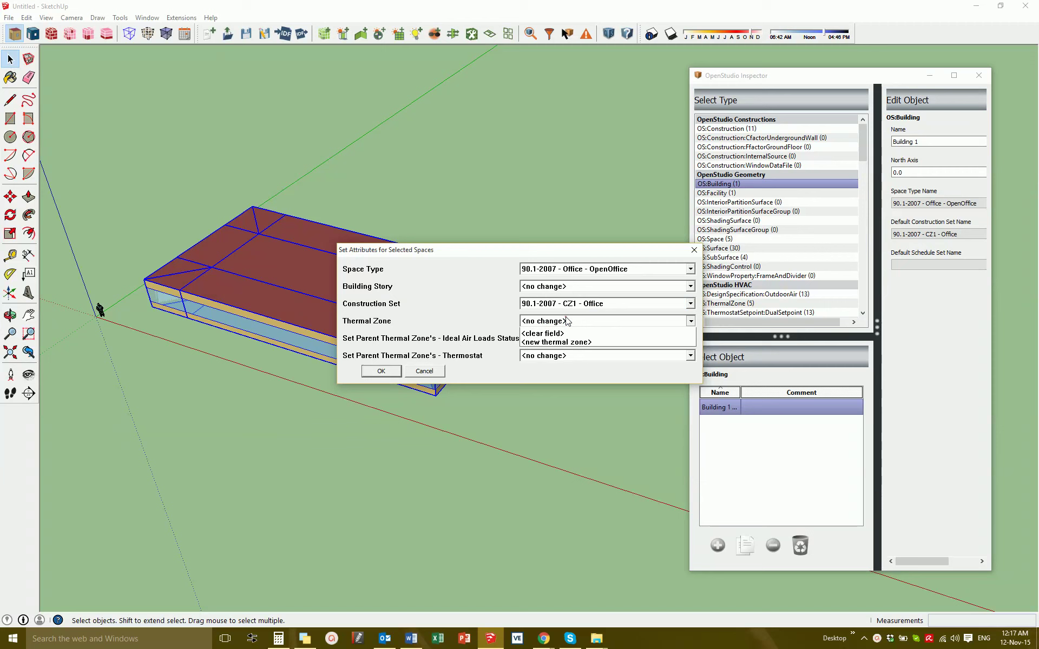
click(605, 321)
click(590, 357)
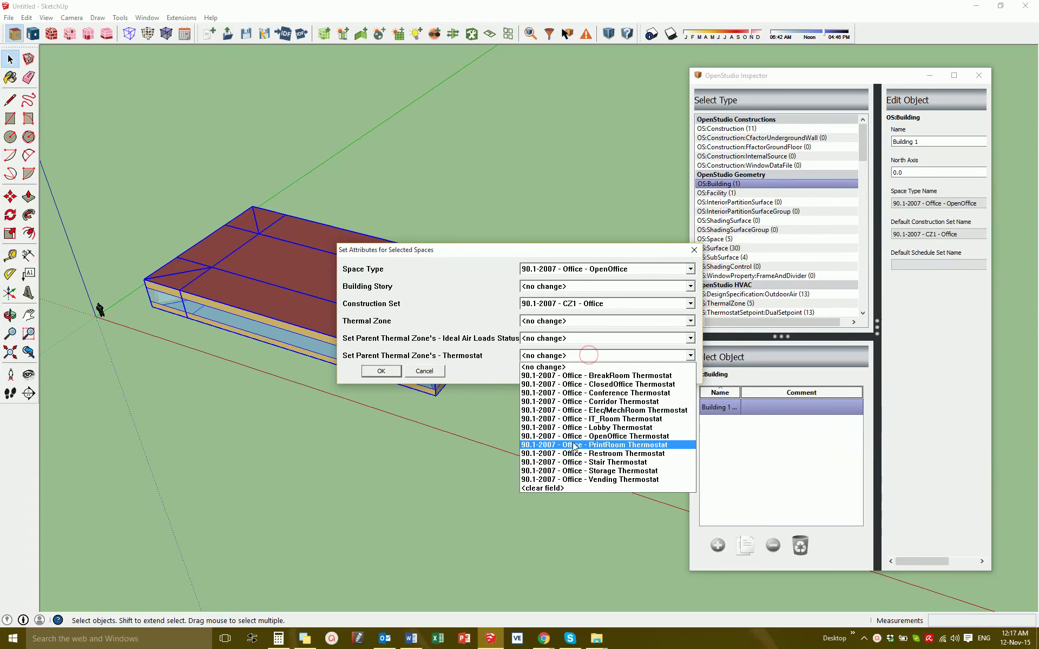
click(620, 437)
click(381, 371)
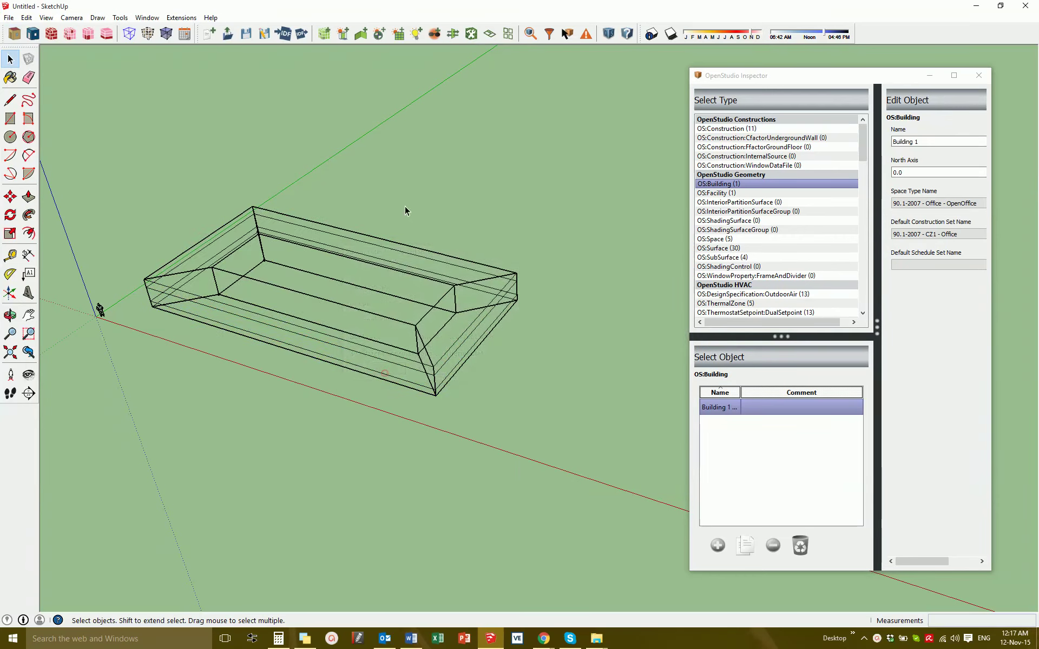
Inspect the core space's assigned space type and construction set, then clear the selection.
mouse_move(405, 211)
middle_down()
mouse_move(462, 167)
mouse_move(405, 230)
middle_up()
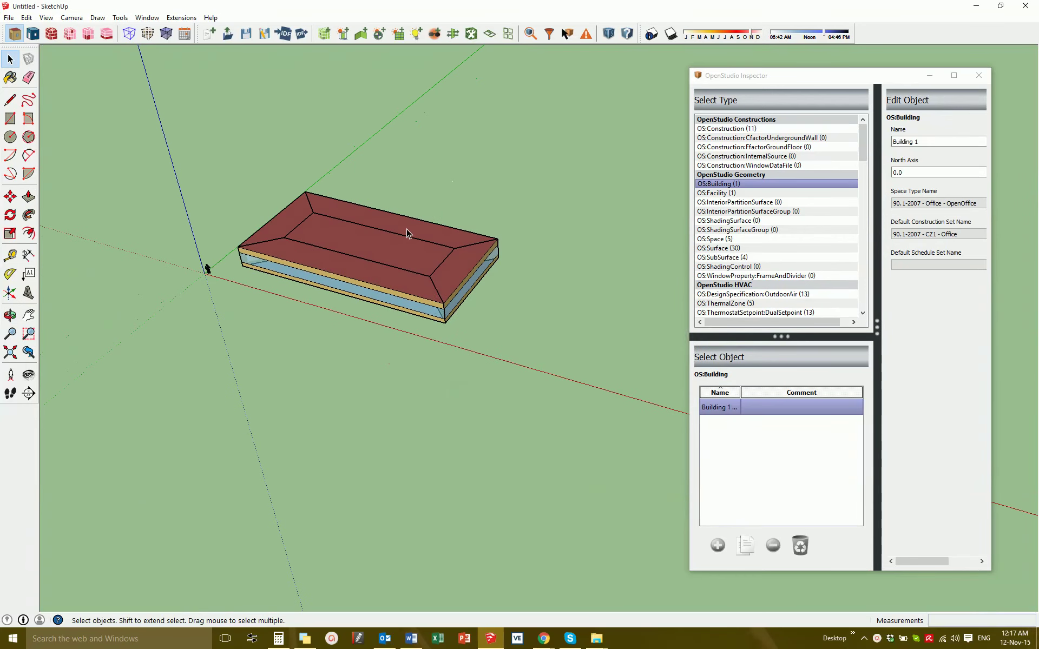
click(407, 250)
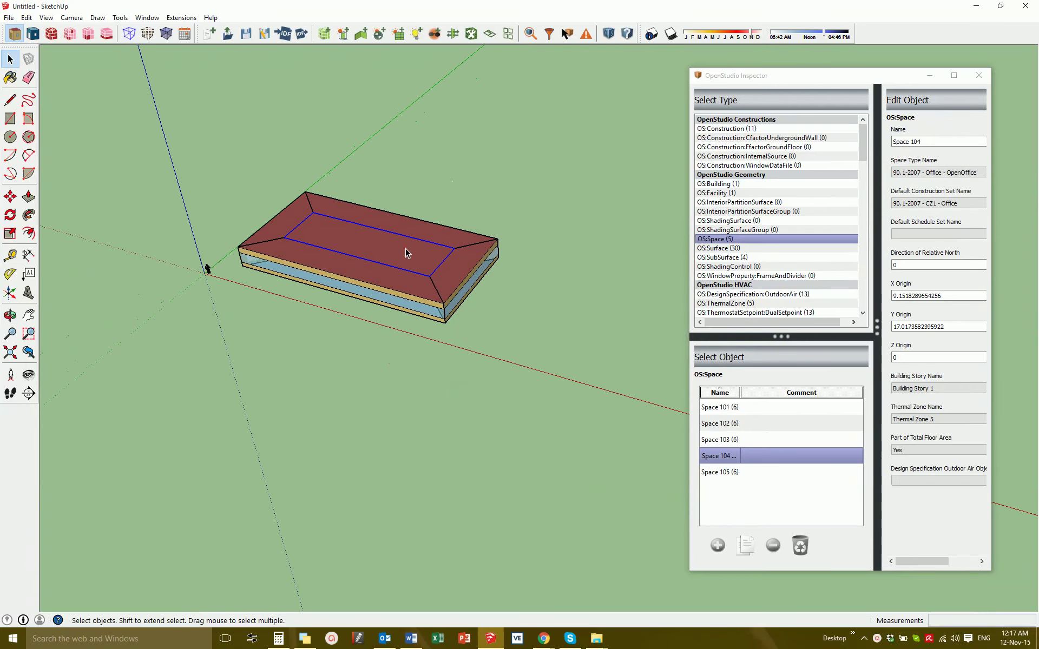
click(491, 194)
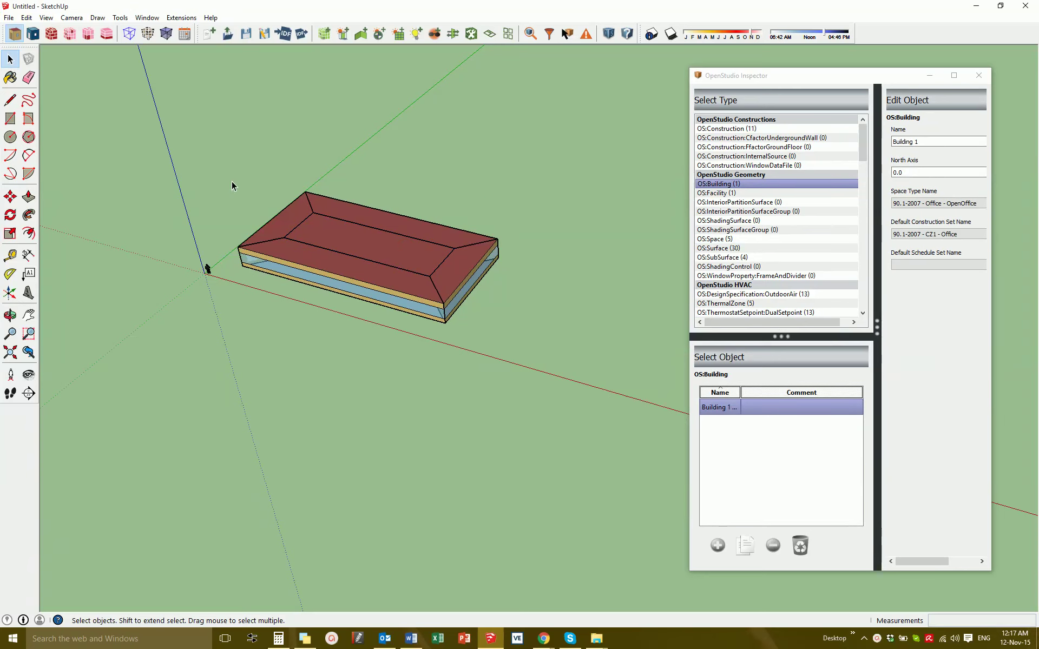
Save the OpenStudio model over 19TypicalFloor.osm in the MedOffFS folder and launch it in the OpenStudio application.
click(609, 35)
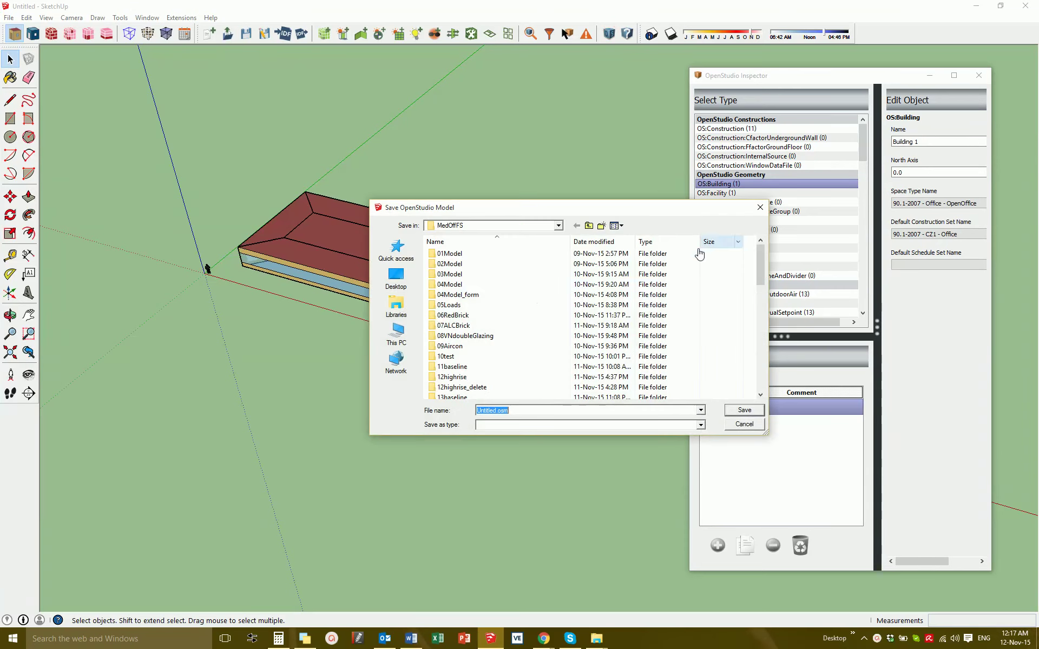
click(760, 207)
click(271, 34)
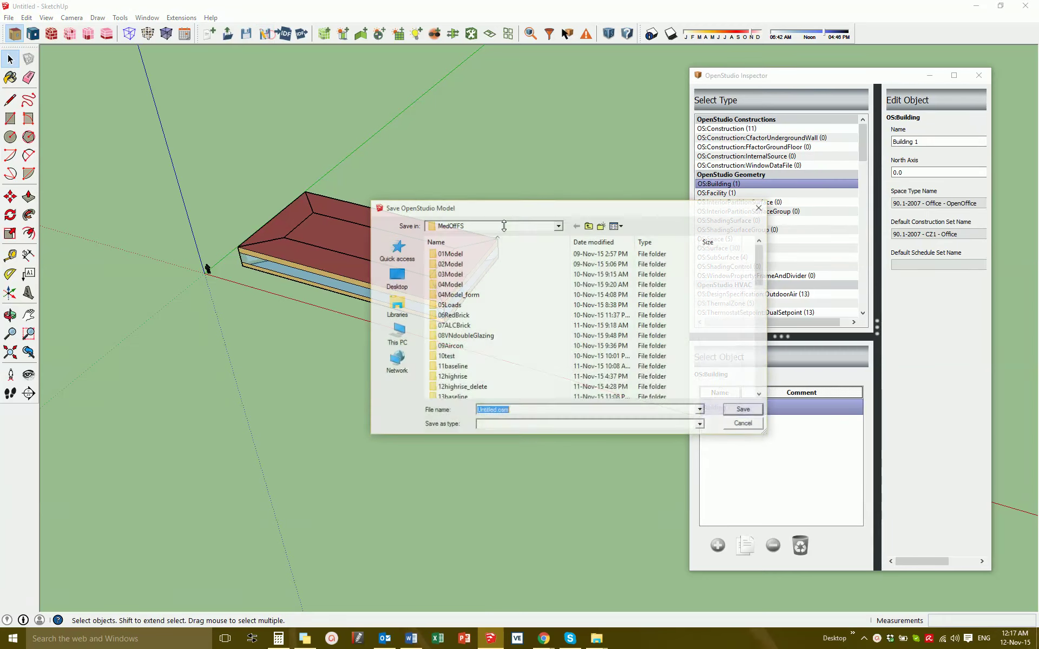
scroll(525, 324, down, 10)
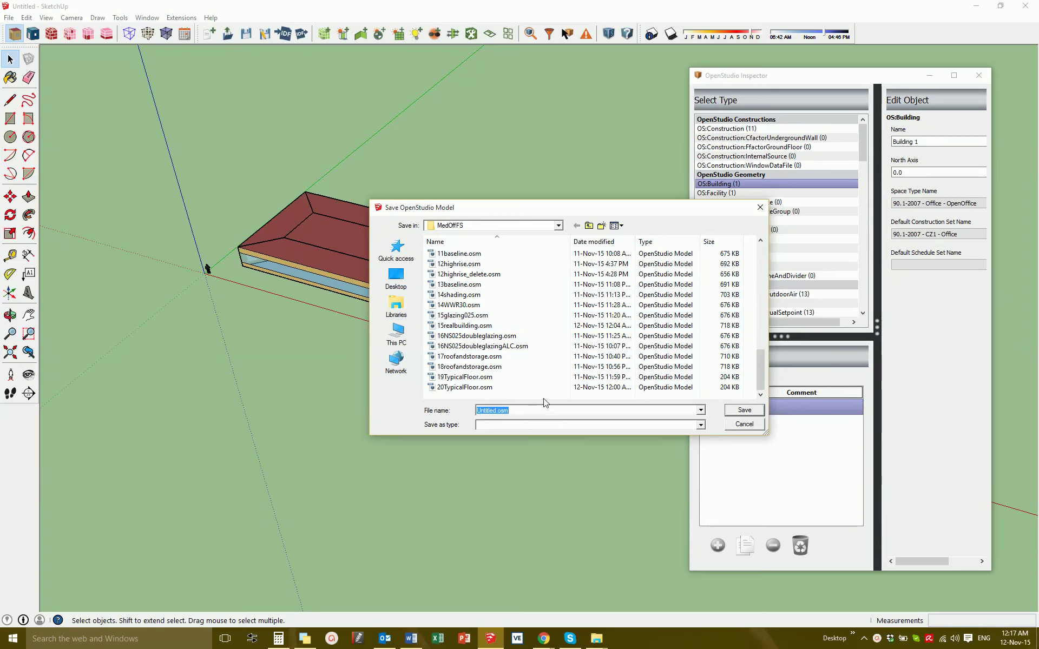
double_click(476, 377)
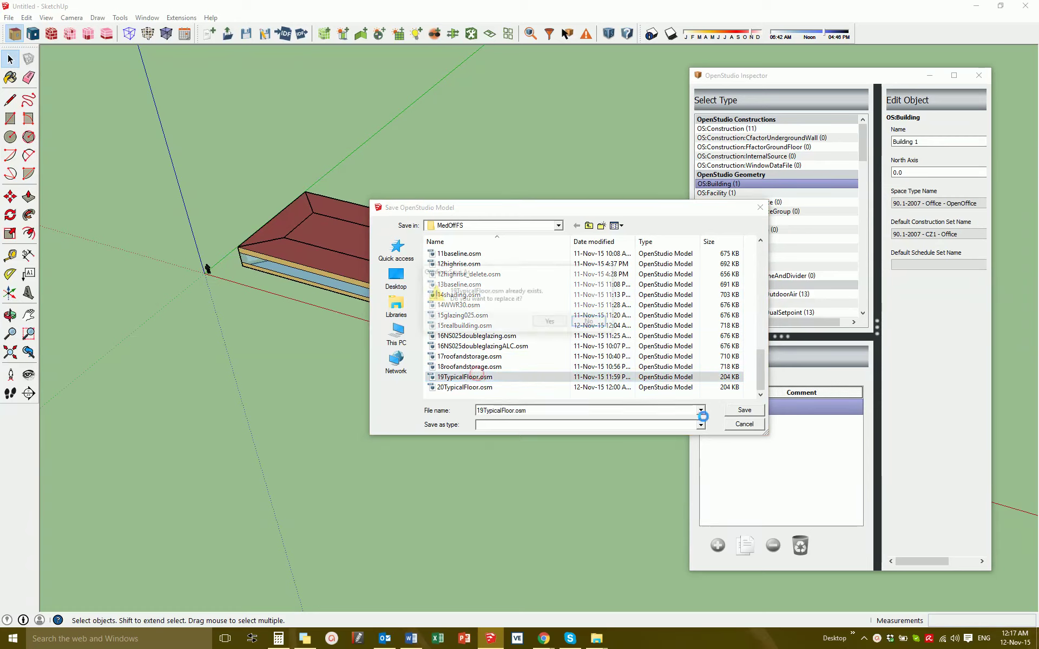
click(548, 323)
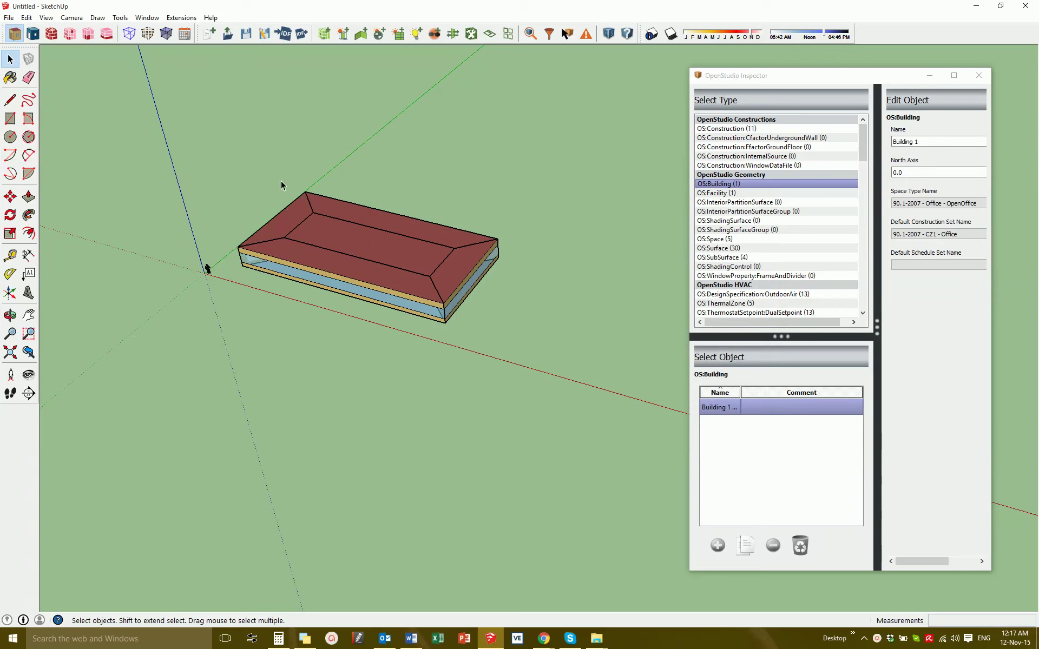
click(610, 35)
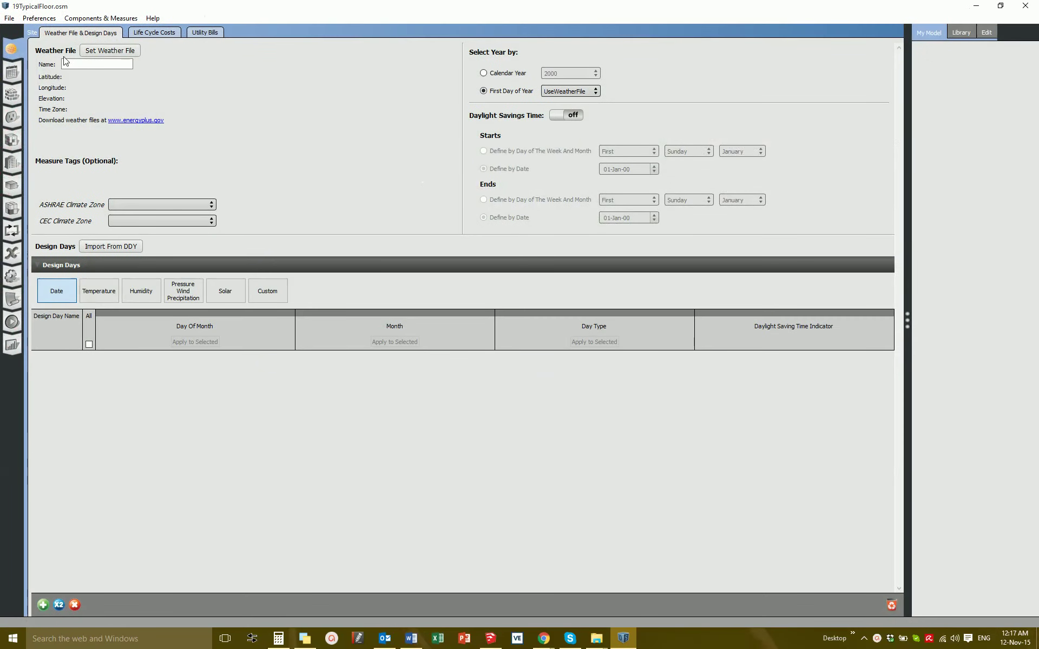
Set VNM_Hanoi.488200_IWEC.epw as the weather file and import the Hanoi design days from its DDY file.
click(110, 50)
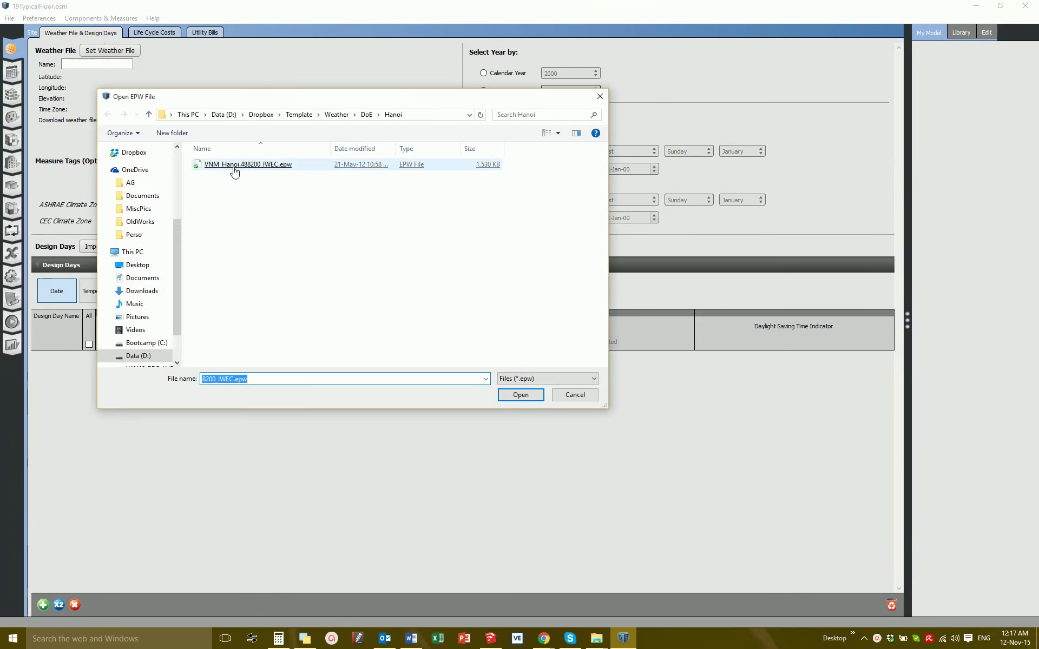
double_click(234, 171)
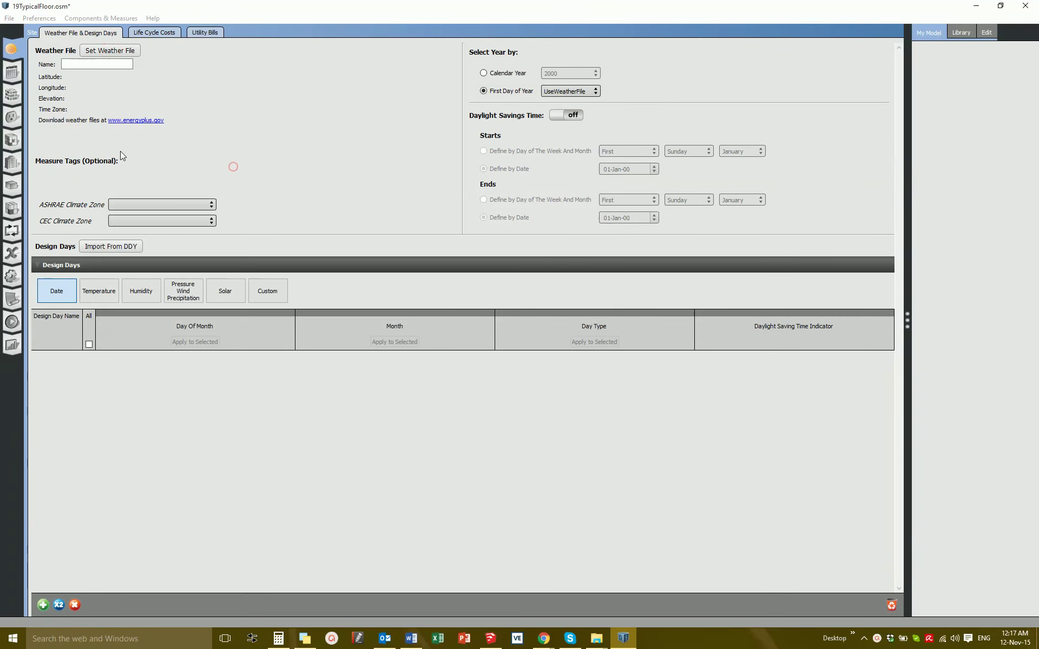
click(121, 247)
double_click(251, 165)
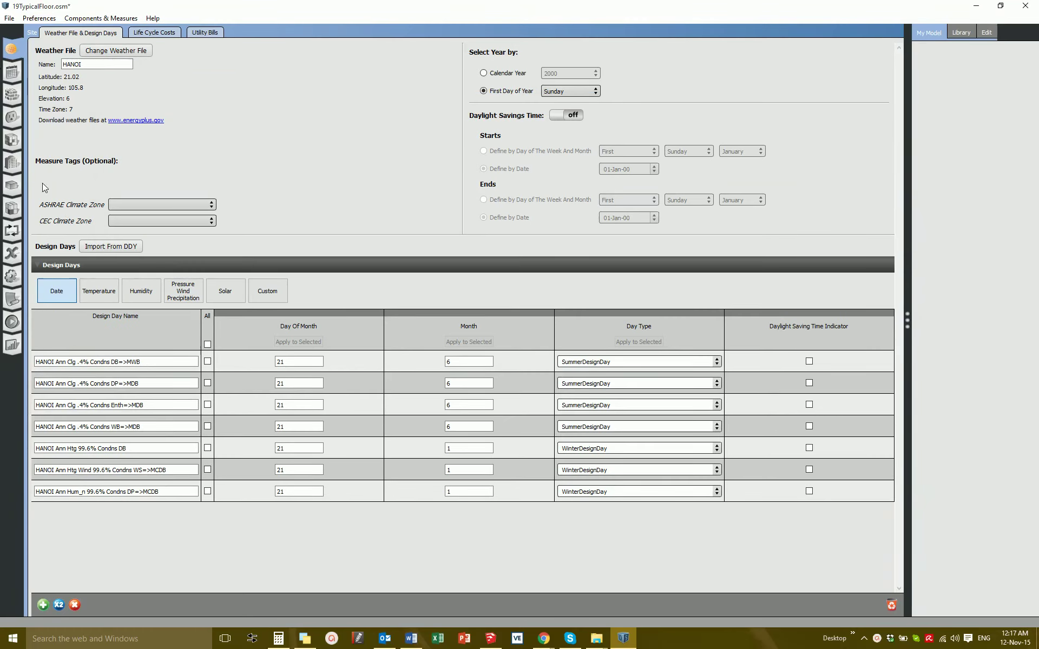
Review the list of office space types with their schedule sets, outdoor air and infiltration assignments.
click(12, 143)
scroll(108, 179, down, 2)
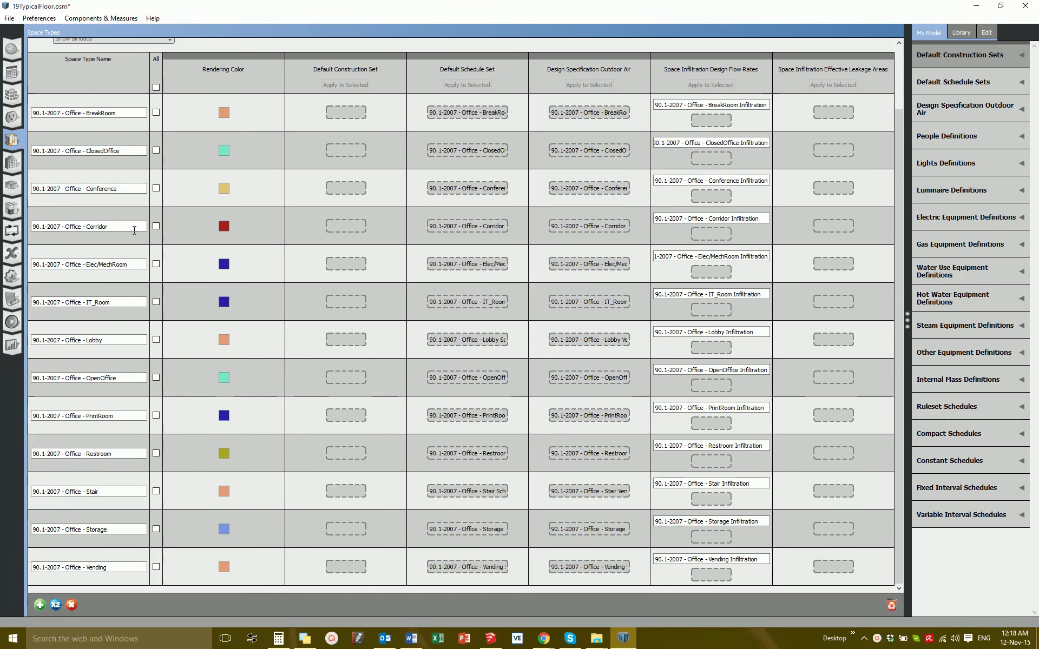
scroll(81, 181, up, 2)
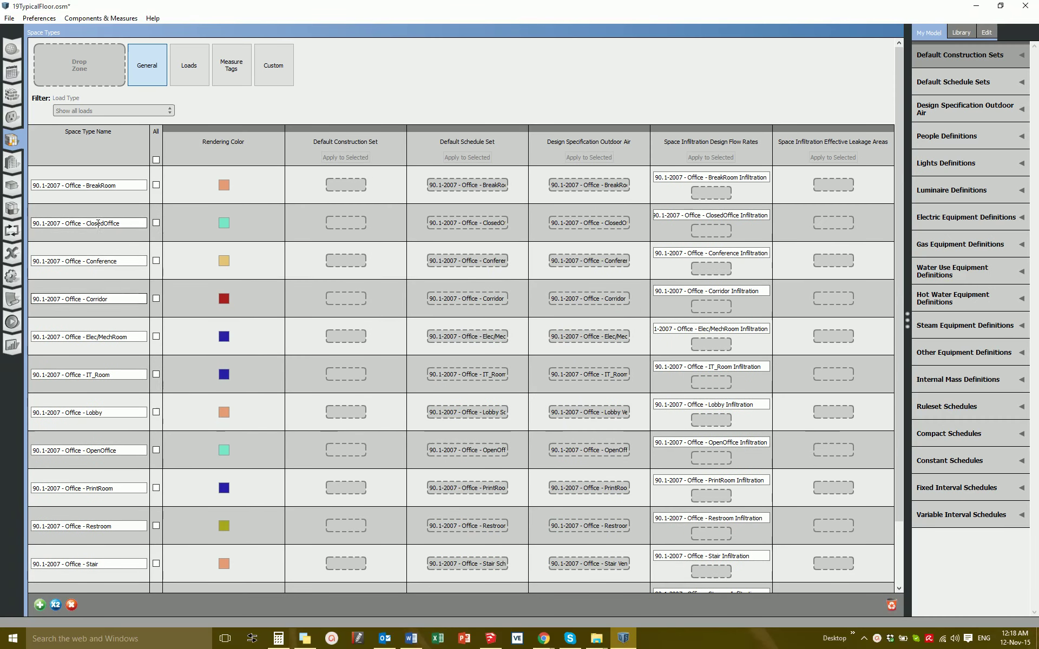
Add a PTHP unit from the library as zone equipment for Thermal Zone 1.
click(12, 208)
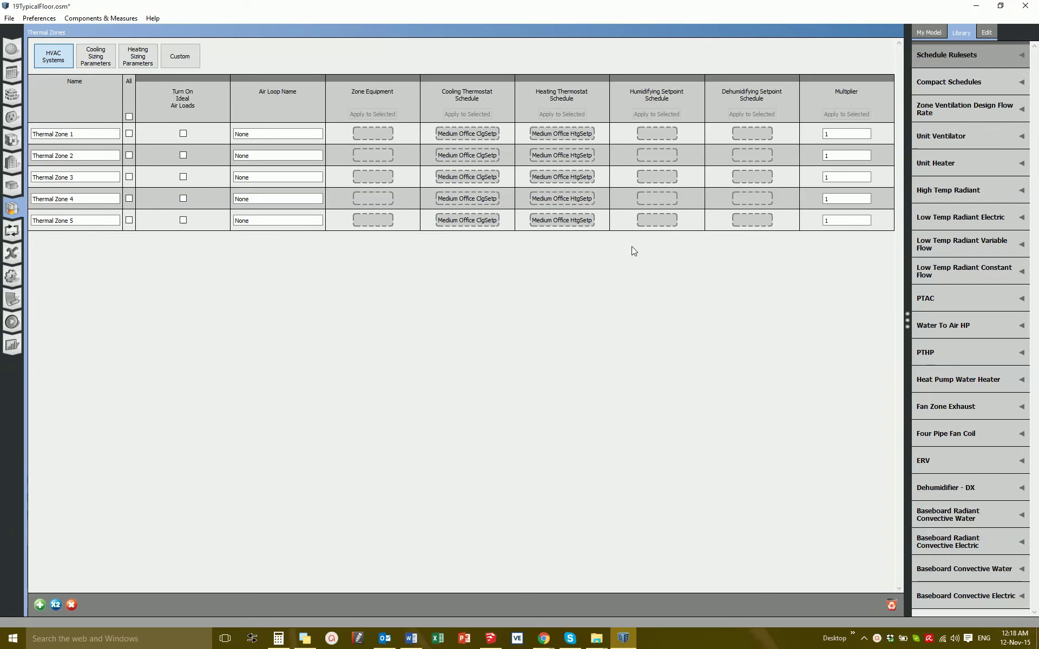
click(951, 352)
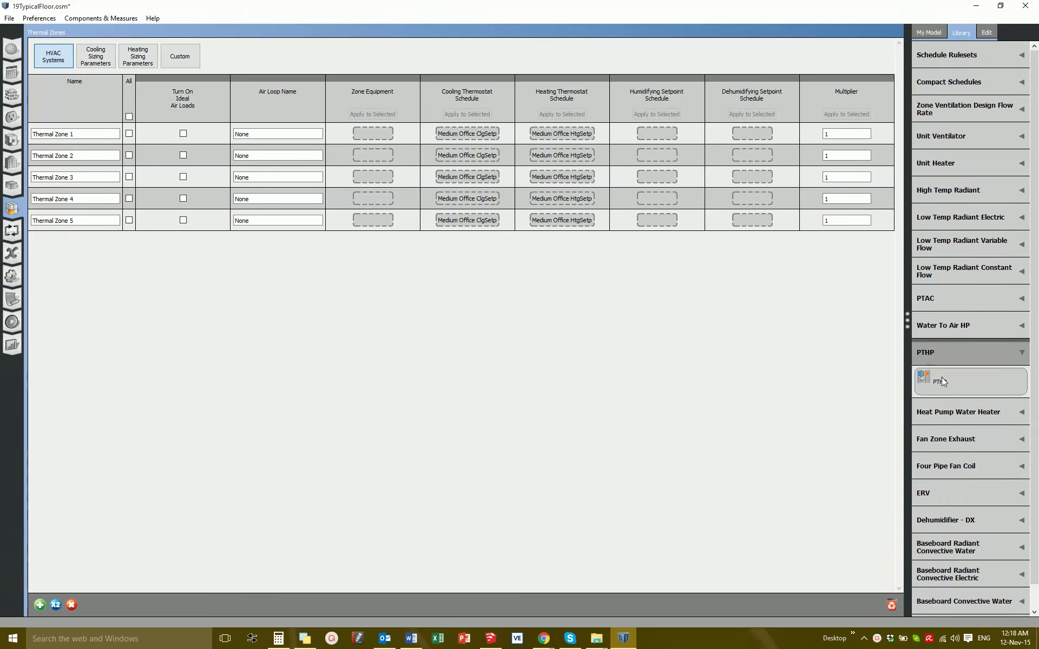
drag(942, 381, 373, 133)
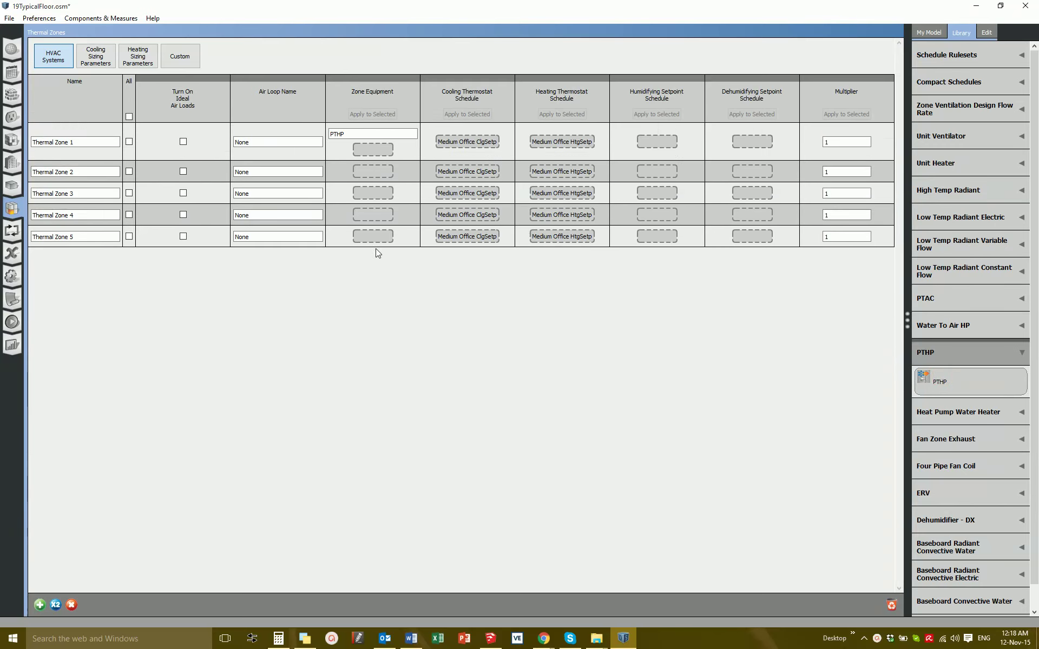
Select Thermal Zones 2 to 5 and apply Thermal Zone 1's PTHP equipment to them.
click(128, 116)
click(129, 142)
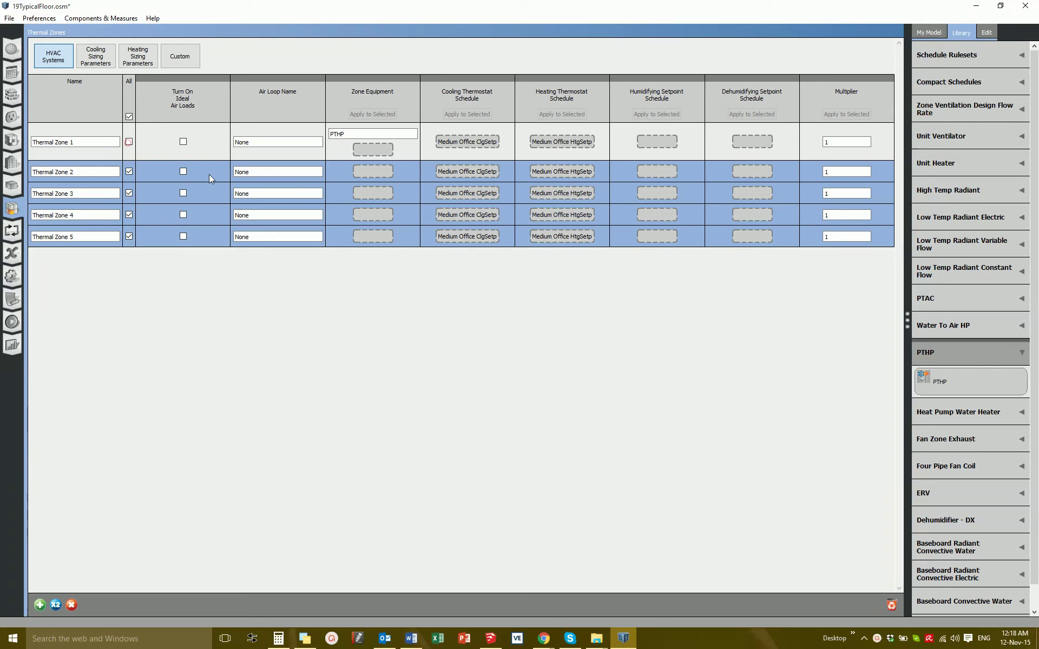
click(349, 135)
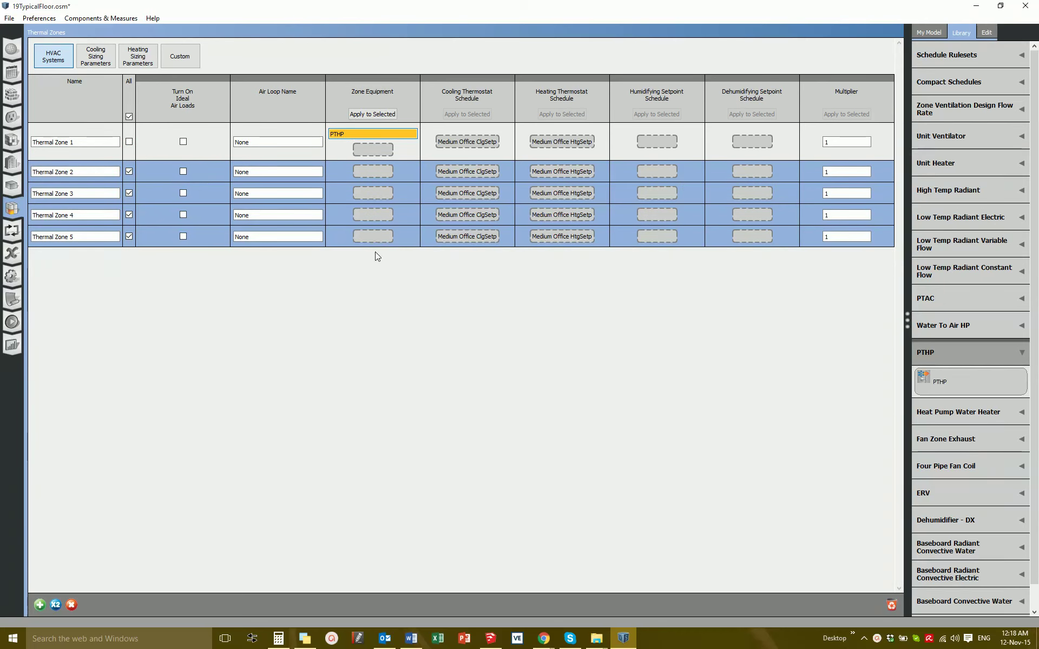
click(357, 134)
click(365, 115)
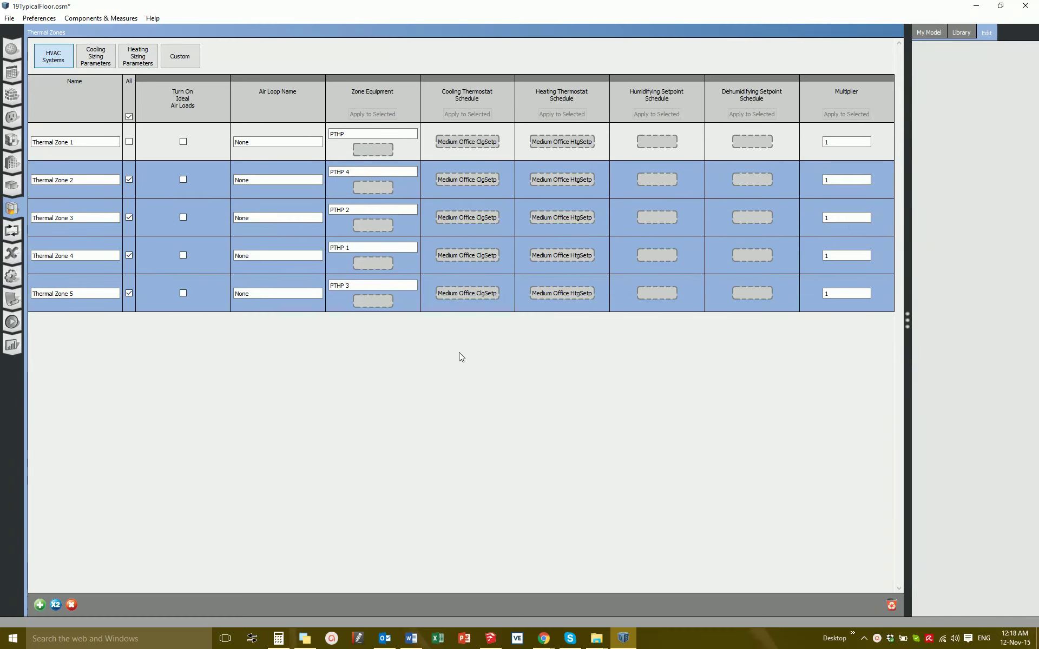
Run the energy simulation of the model.
click(459, 352)
click(12, 322)
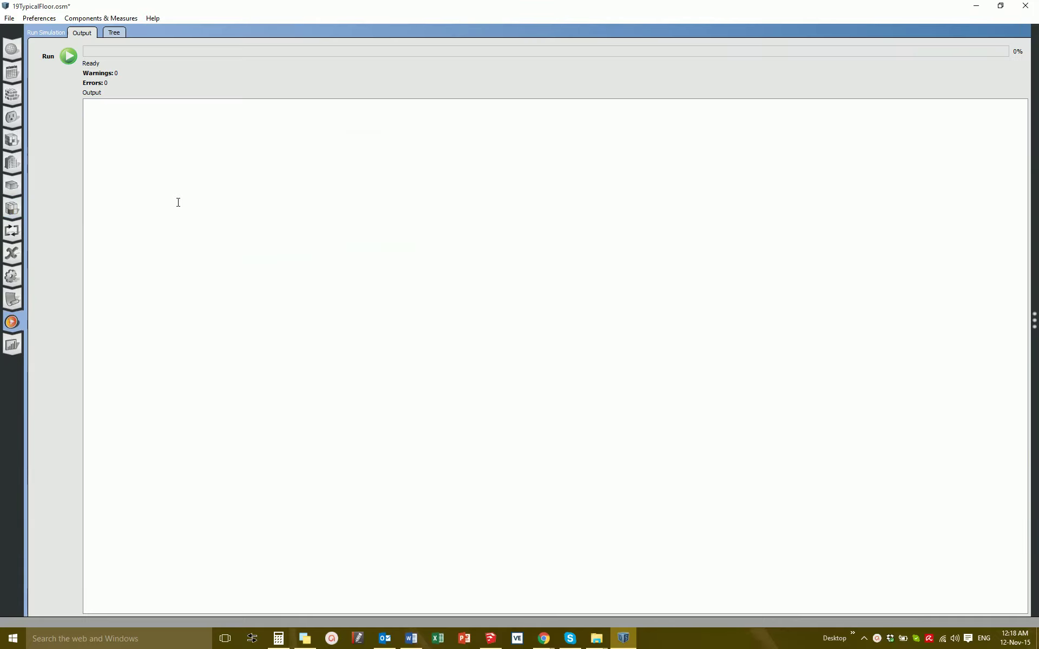
click(68, 57)
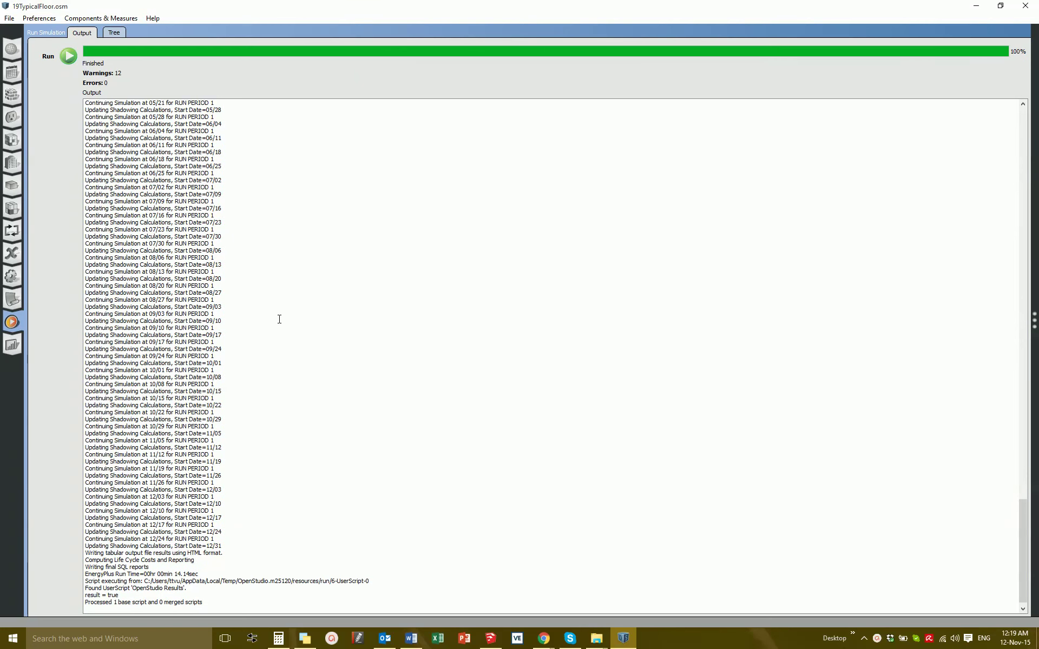
Review the monthly electricity consumption chart and table in the OpenStudio Results report.
click(12, 347)
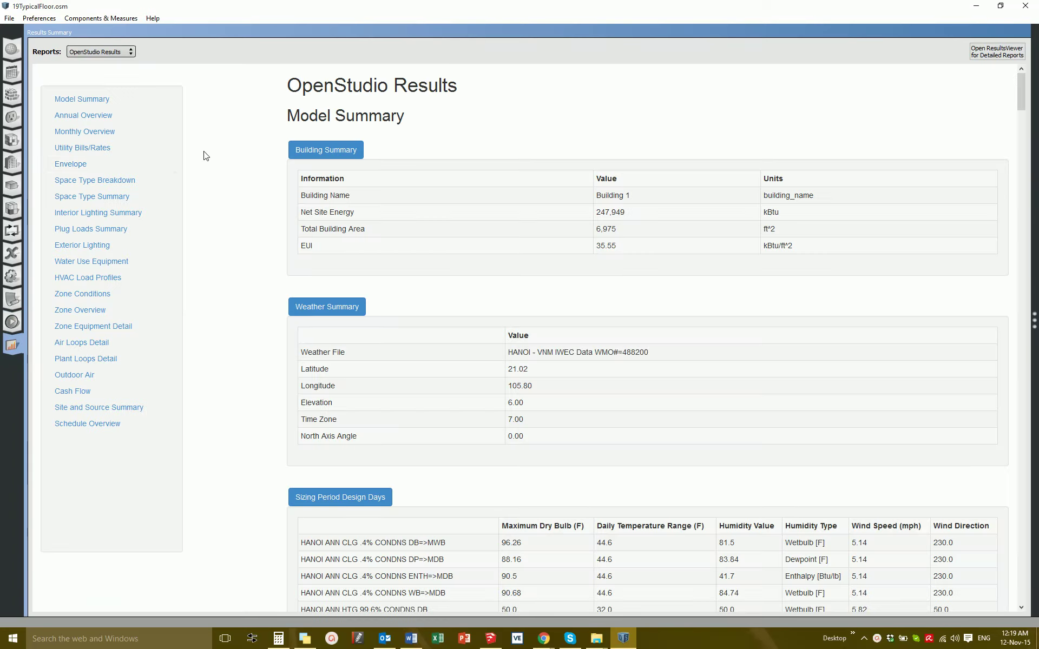
click(76, 133)
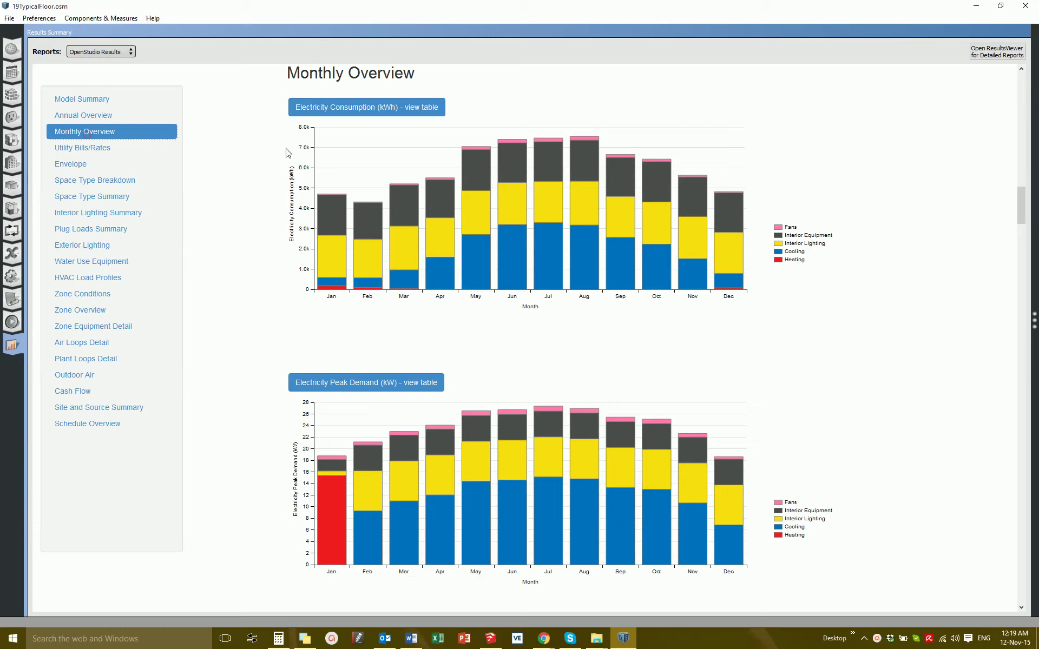
click(400, 110)
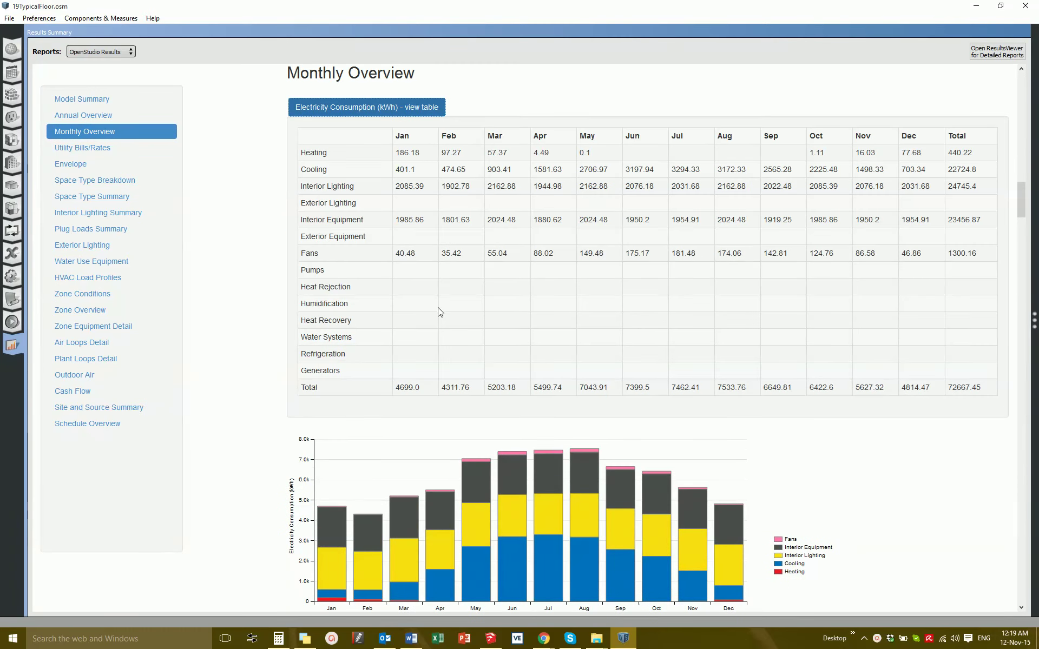
scroll(227, 209, up, 2)
scroll(273, 214, down, 2)
scroll(252, 212, up, 1)
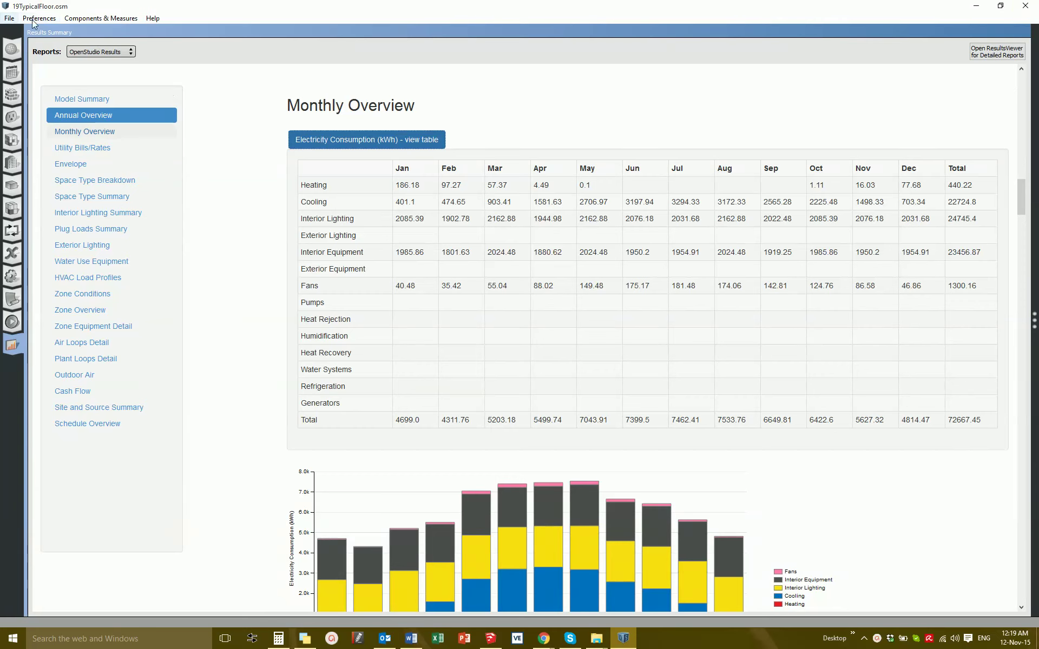
Save the model and close the OpenStudio application.
click(8, 18)
click(41, 71)
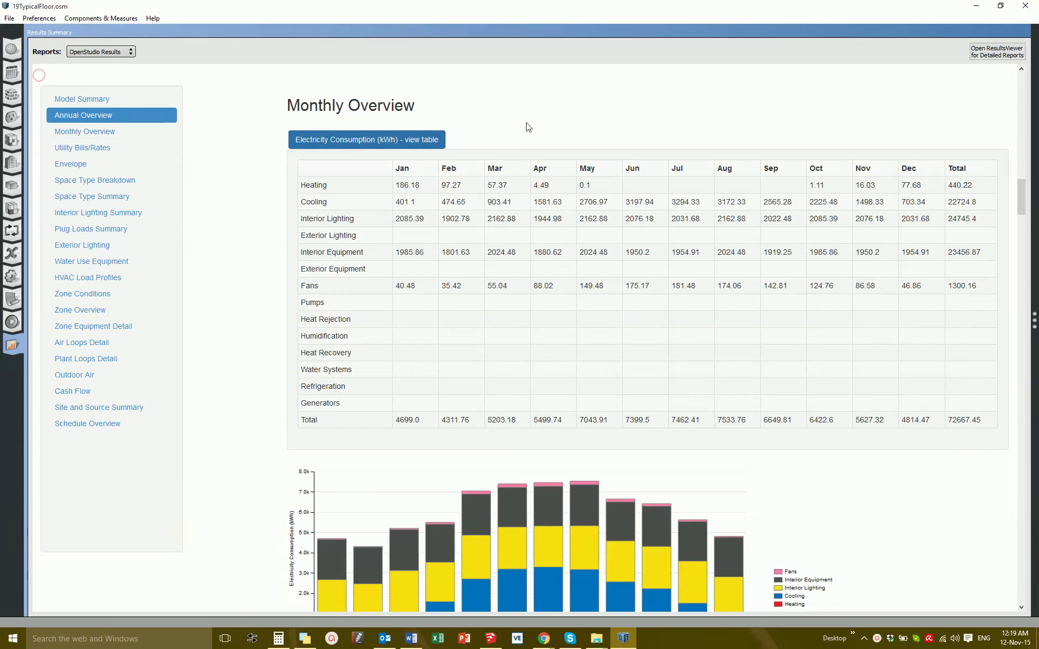
click(1025, 5)
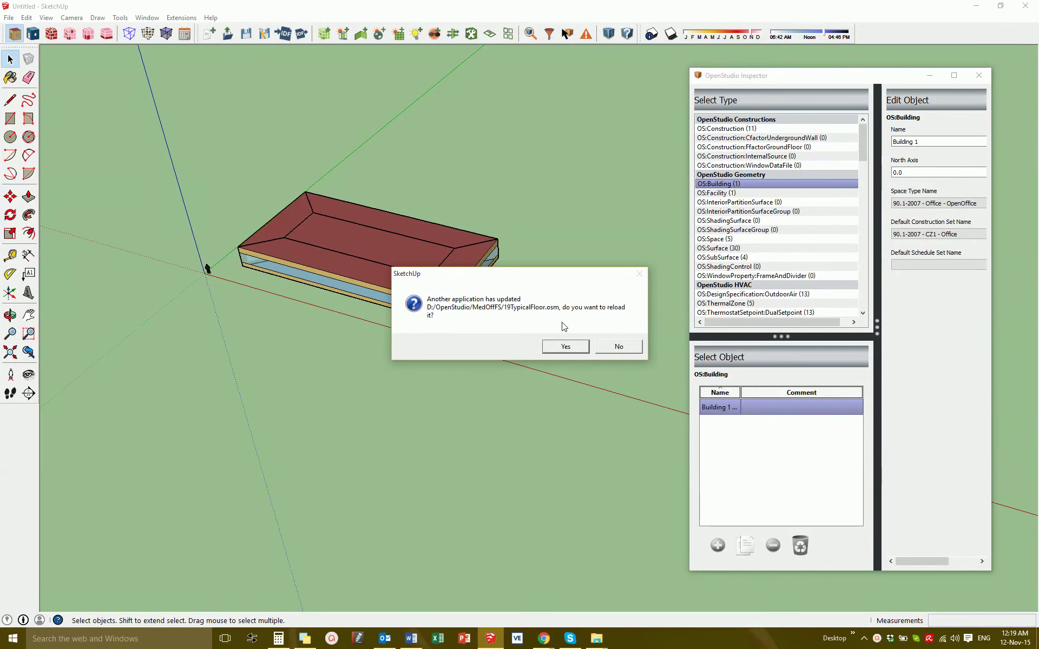
Reload the updated 19TypicalFloor.osm in SketchUp.
click(573, 349)
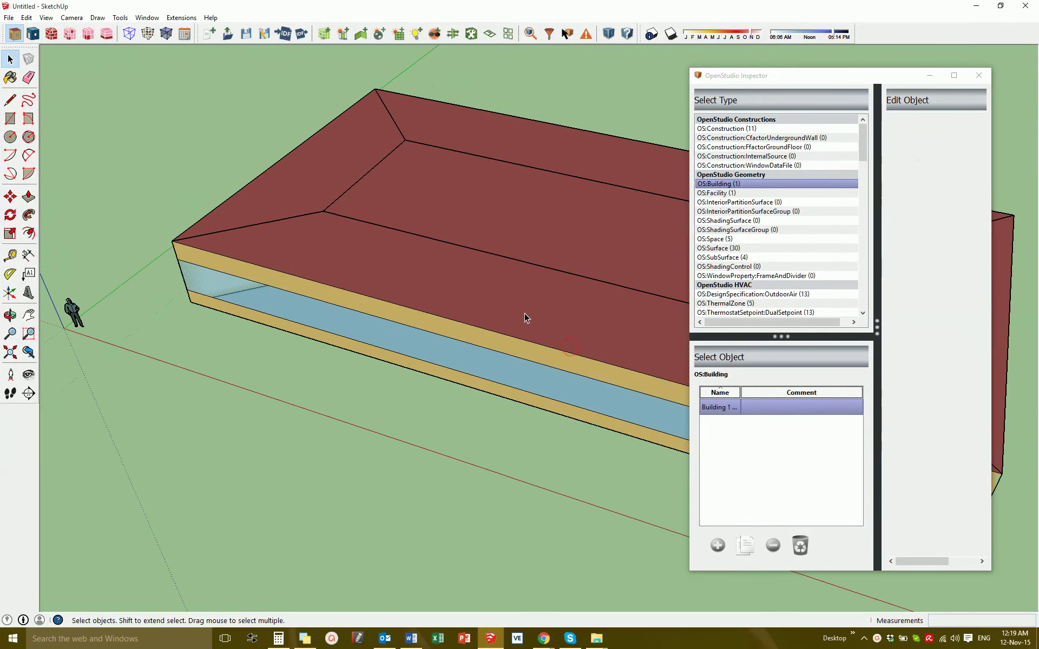
scroll(471, 302, down, 5)
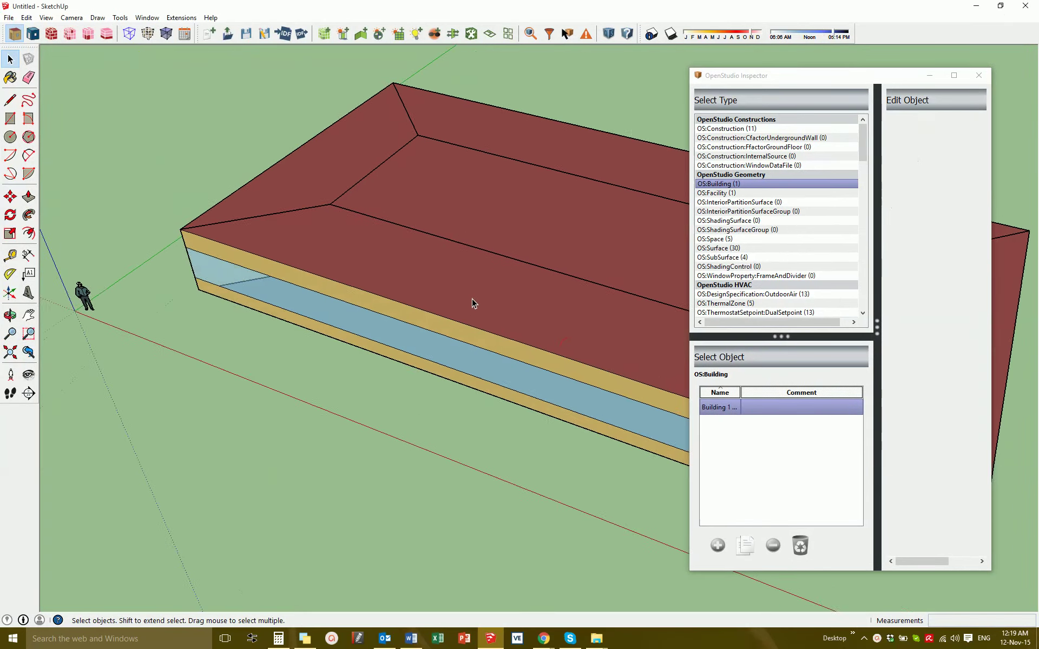
mouse_move(492, 304)
shift+middle_down()
mouse_move(352, 299)
mouse_move(436, 324)
shift+middle_up()
scroll(369, 303, up, 3)
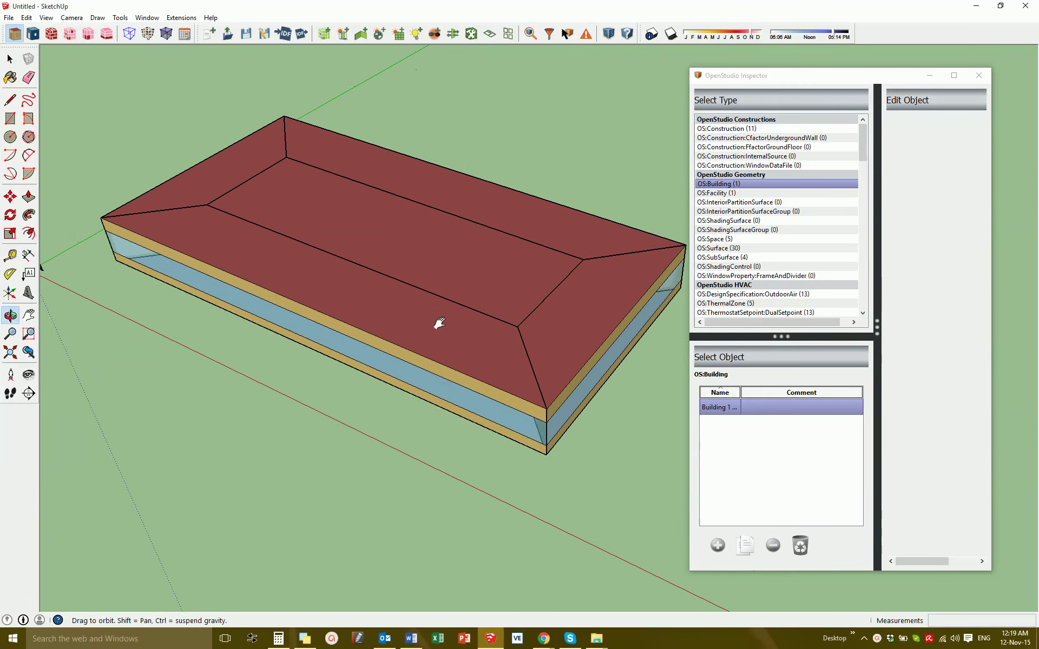
scroll(406, 343, down, 3)
scroll(255, 186, up, 2)
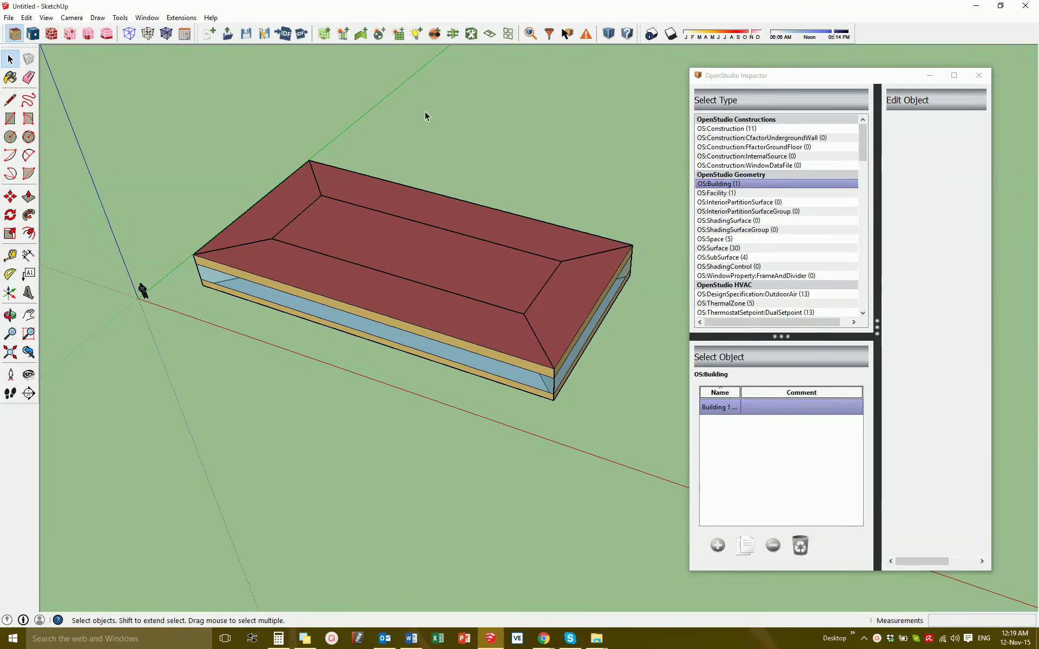
shift+middle_drag(547, 211, 333, 221)
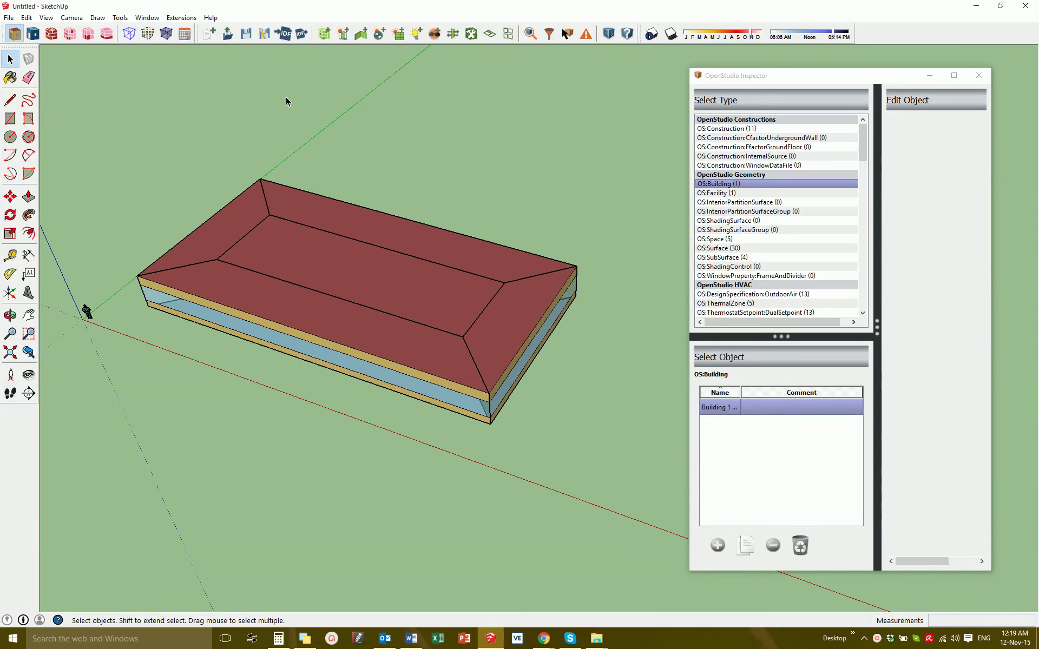
middle_drag(540, 215, 456, 262)
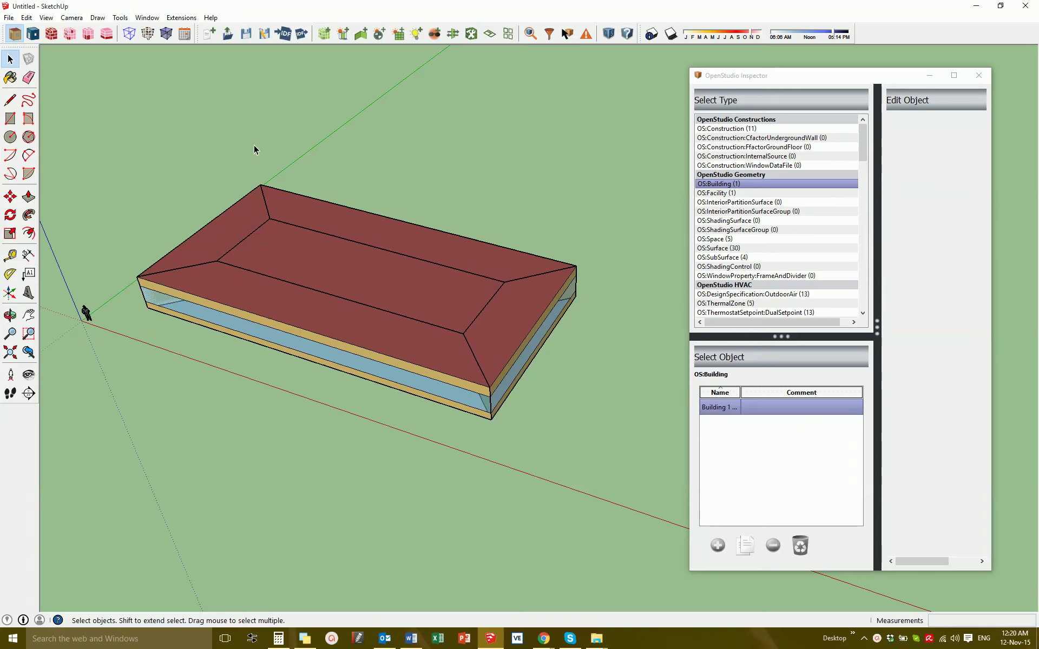
middle_drag(346, 415, 411, 414)
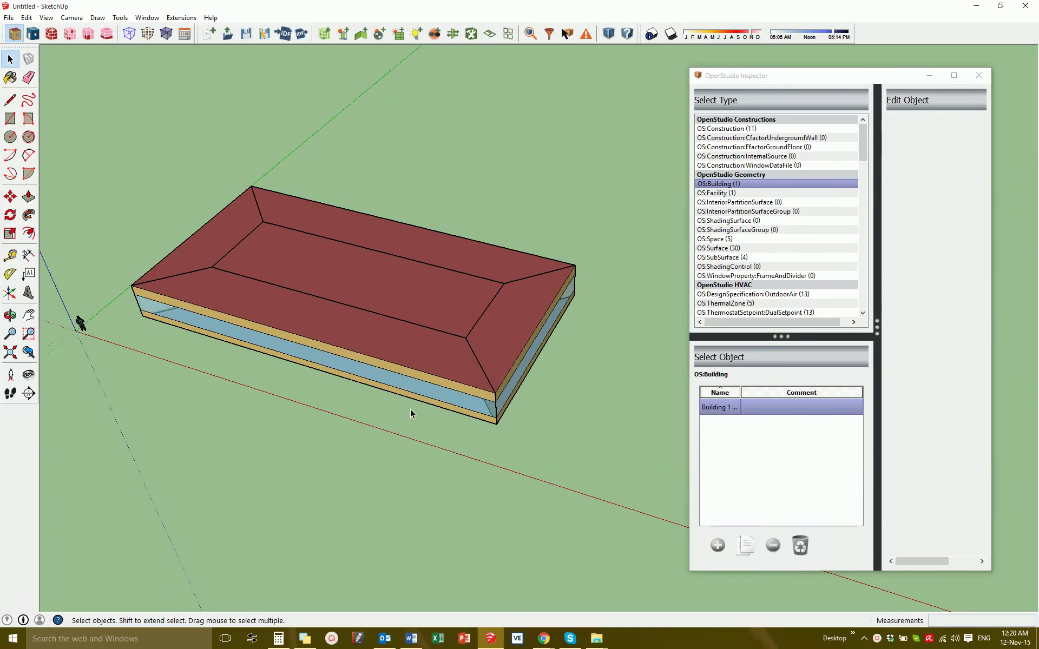
scroll(555, 250, up, 1)
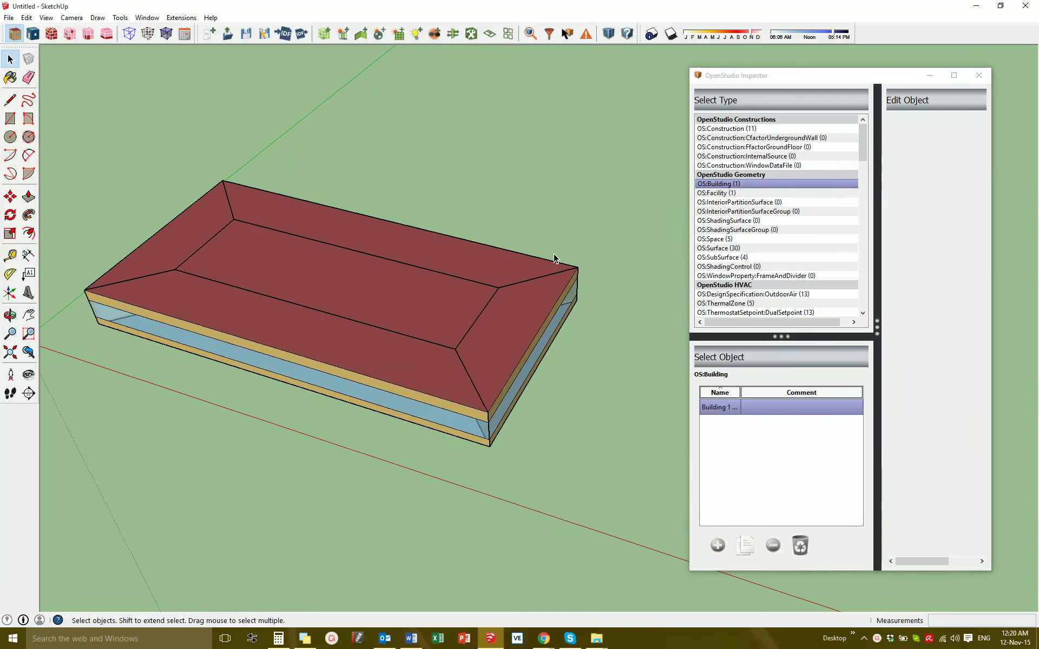
scroll(589, 270, up, 1)
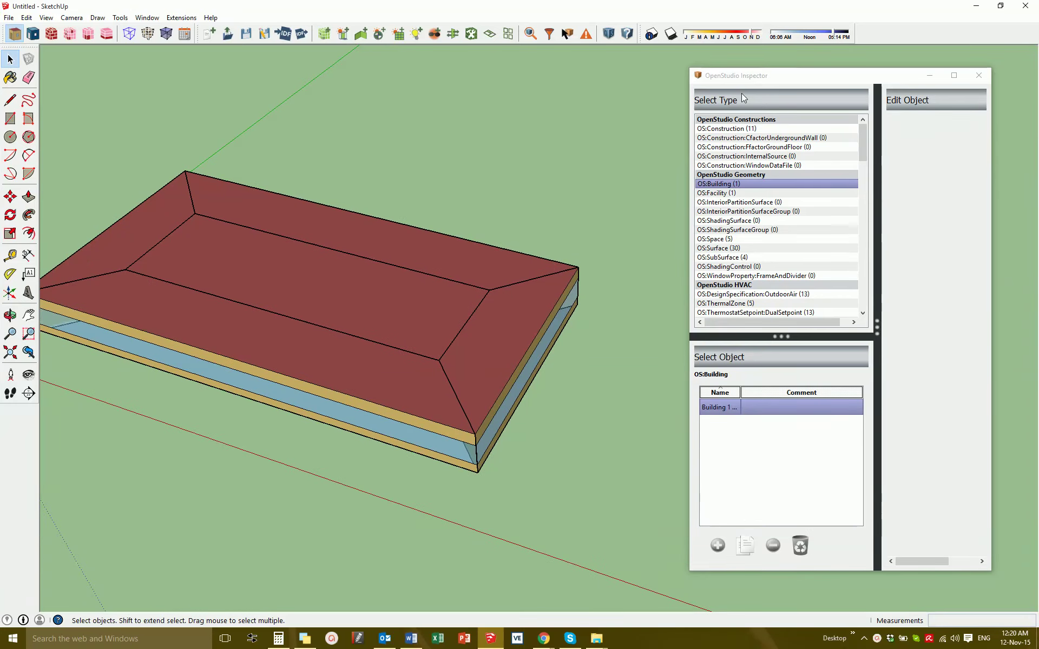
drag(725, 76, 753, 73)
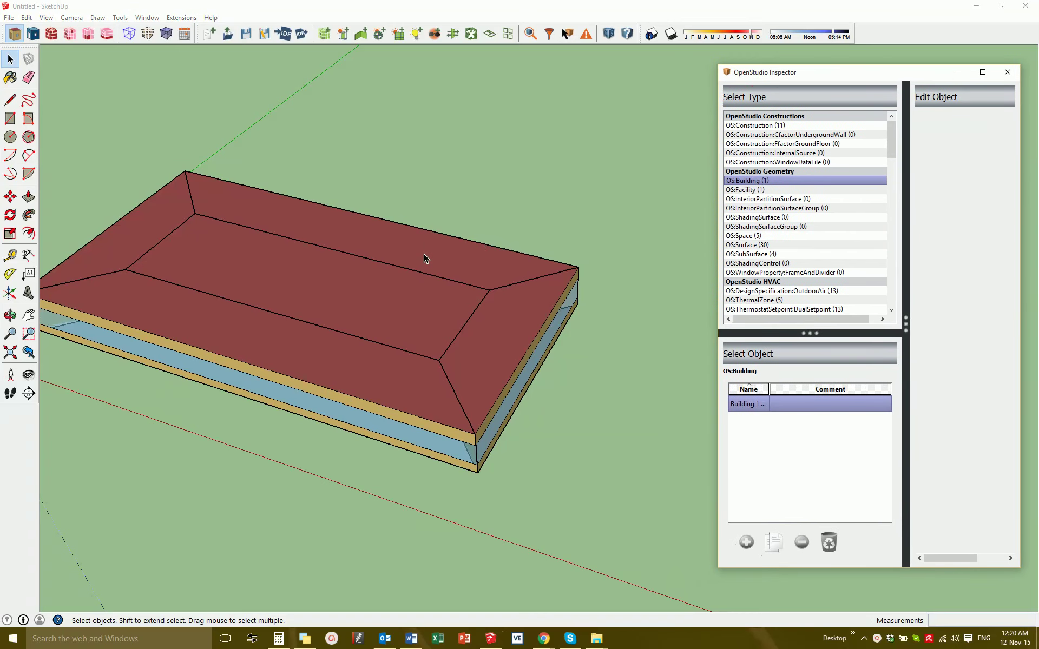
shift+middle_drag(203, 199, 251, 196)
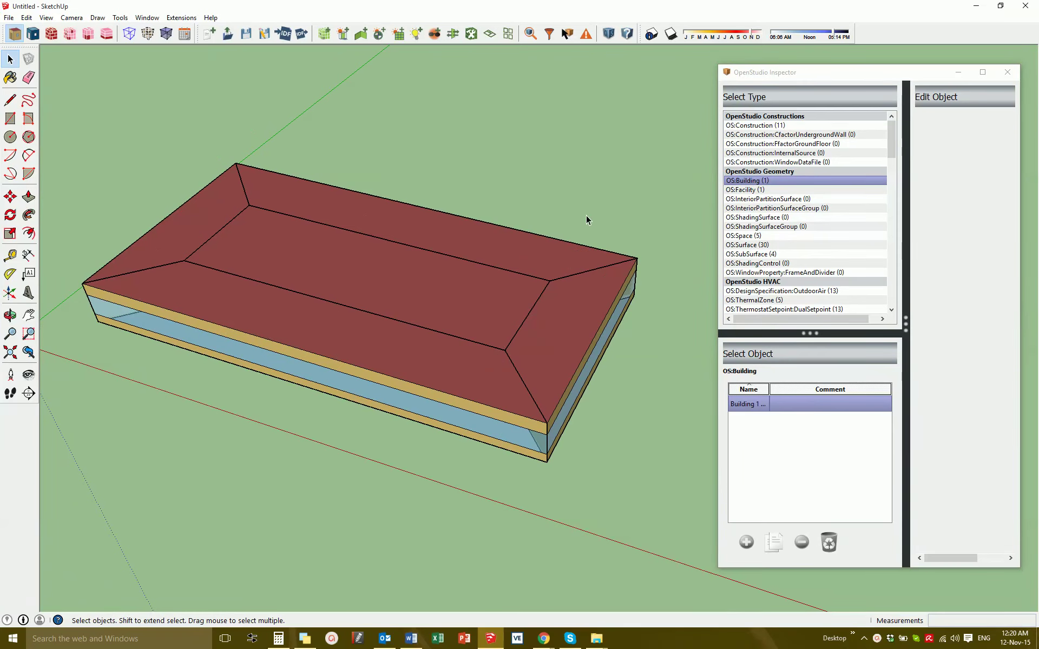
shift+middle_drag(587, 220, 532, 201)
middle_drag(621, 267, 544, 308)
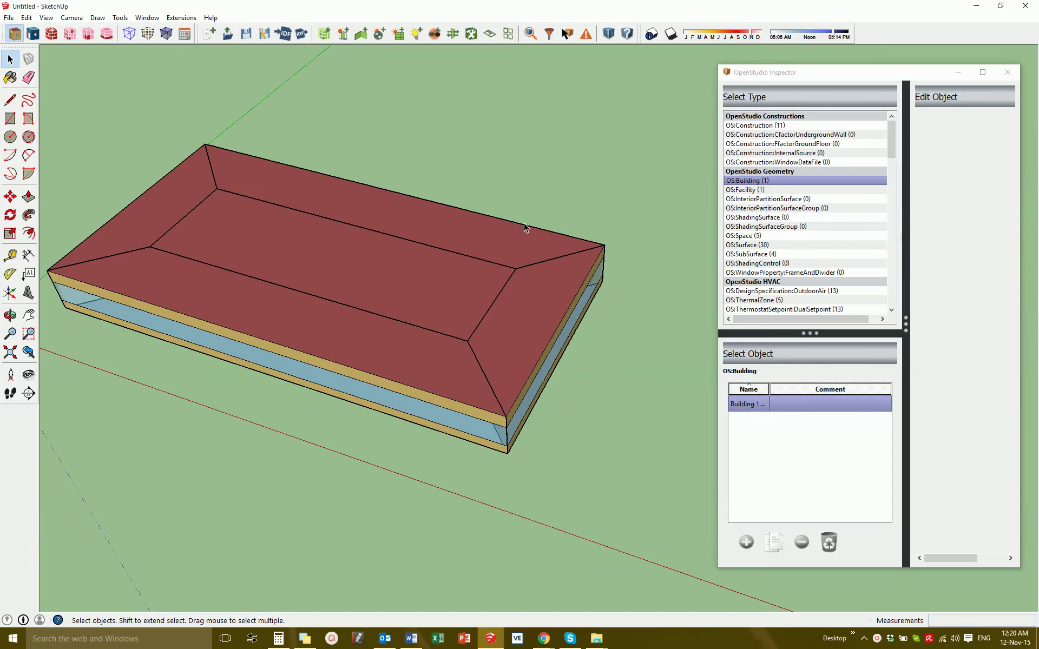
scroll(538, 313, up, 1)
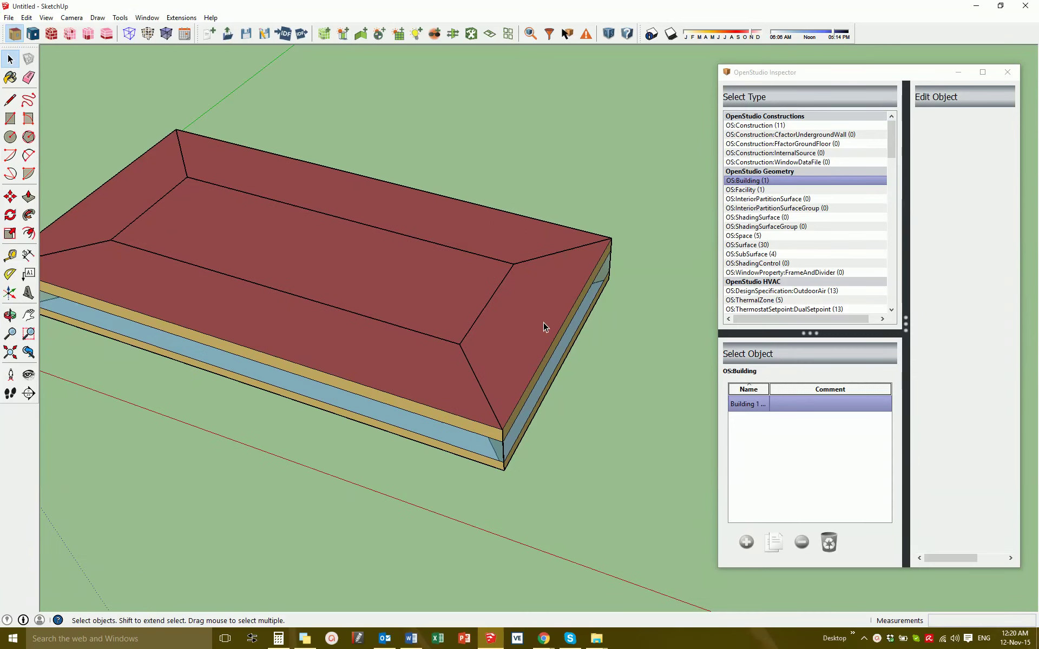
Set Space 103's roof surface to an Adiabatic outside boundary condition and the ASHRAE 90.1-2007 ExtRoof IEAD ClimateZone 1 construction.
double_click(550, 310)
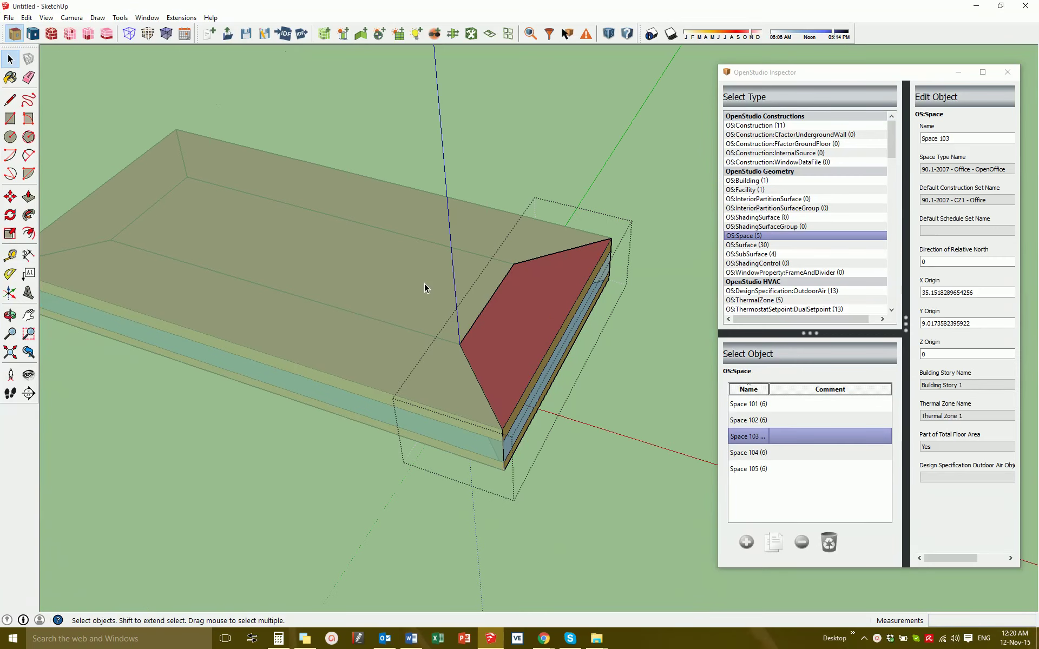
click(549, 310)
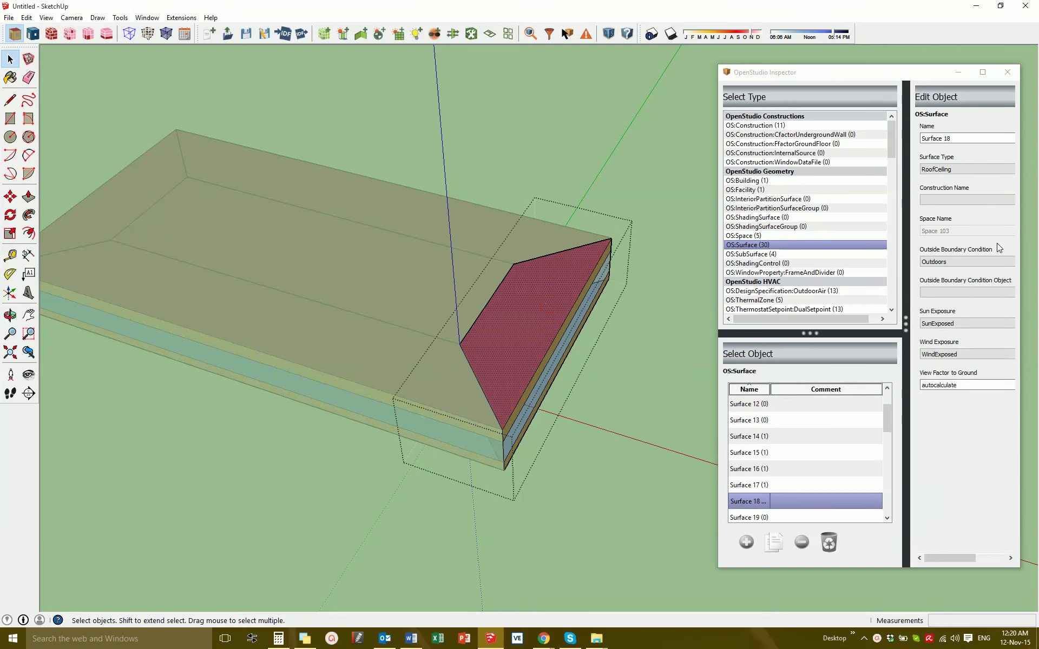
drag(906, 221, 870, 221)
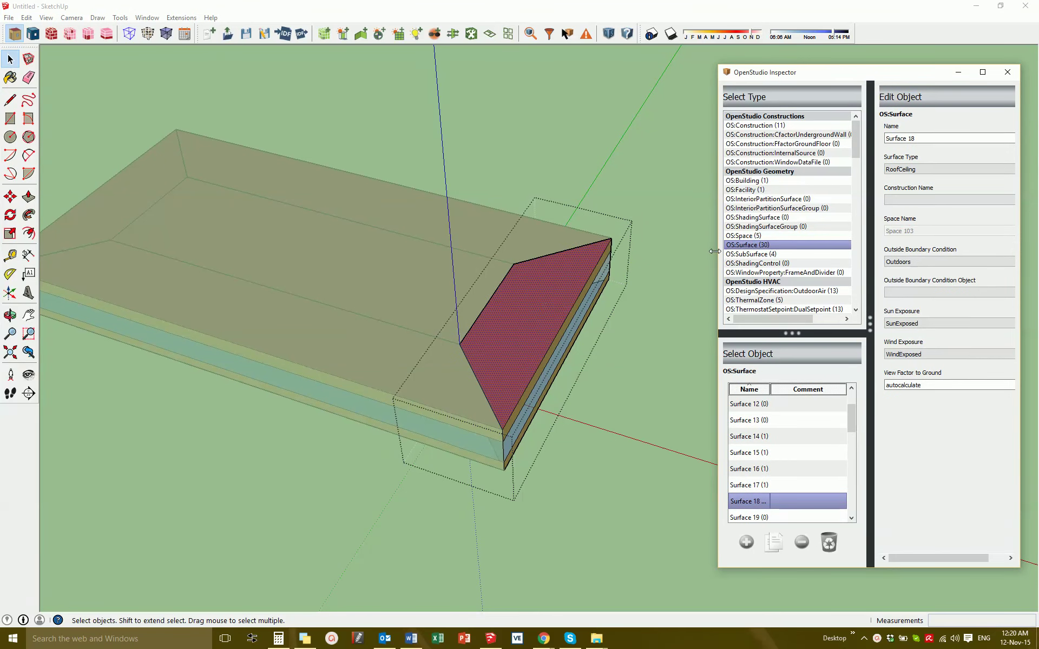
drag(715, 251, 672, 251)
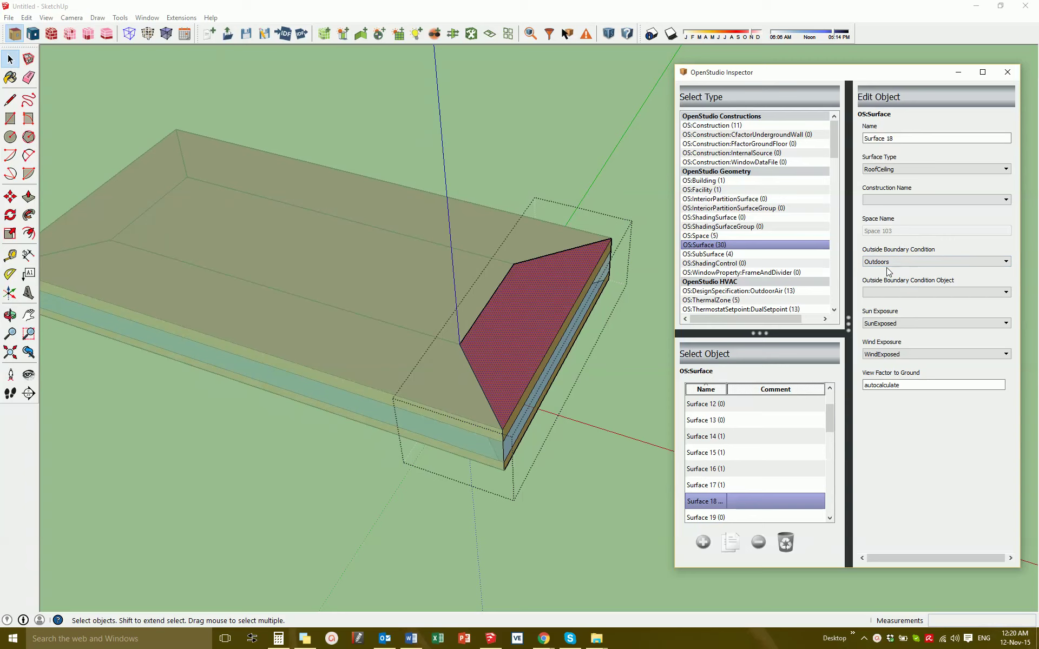
click(912, 264)
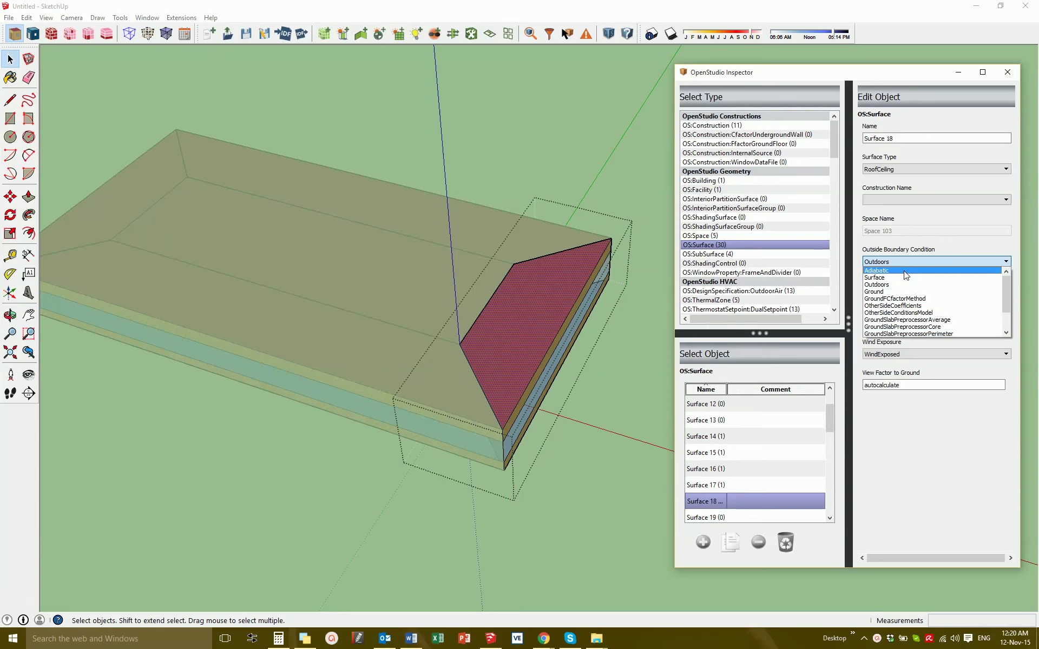
click(906, 270)
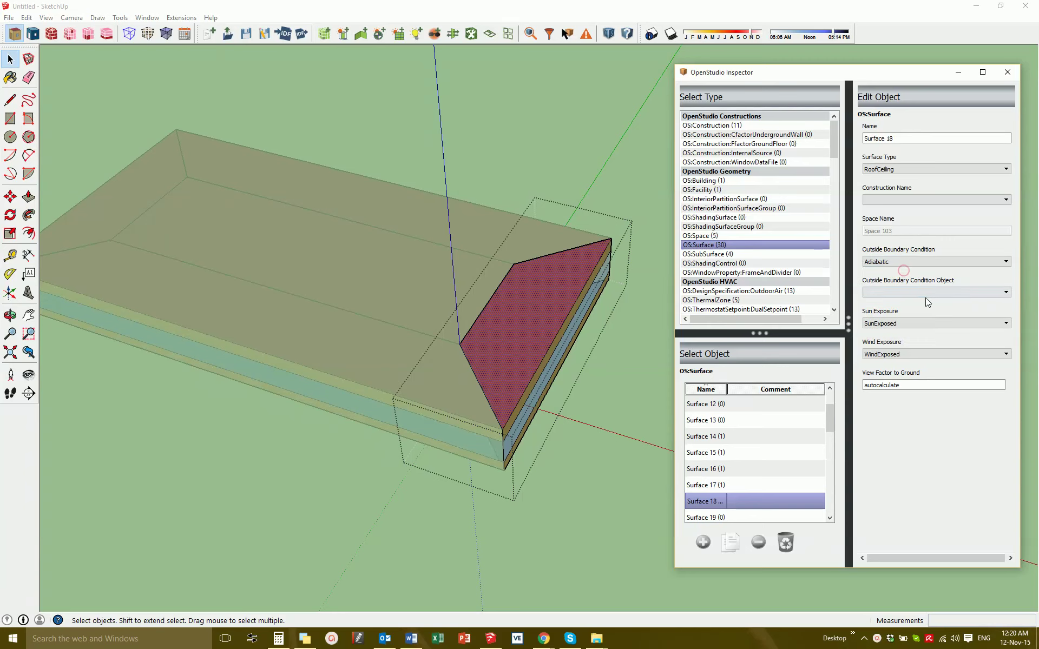
click(912, 203)
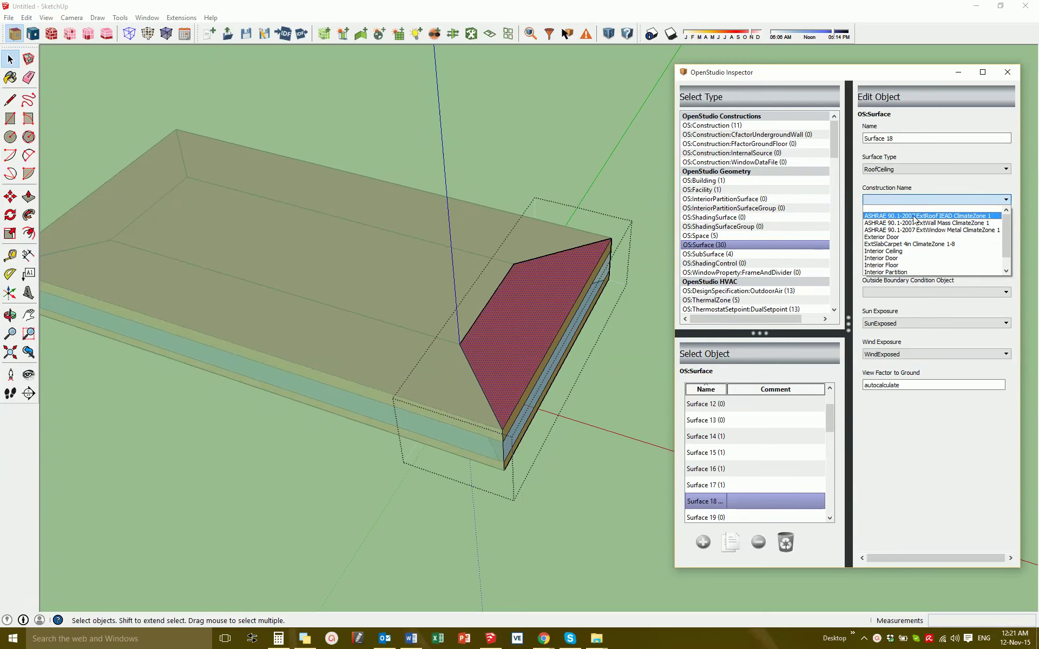
click(914, 216)
click(541, 166)
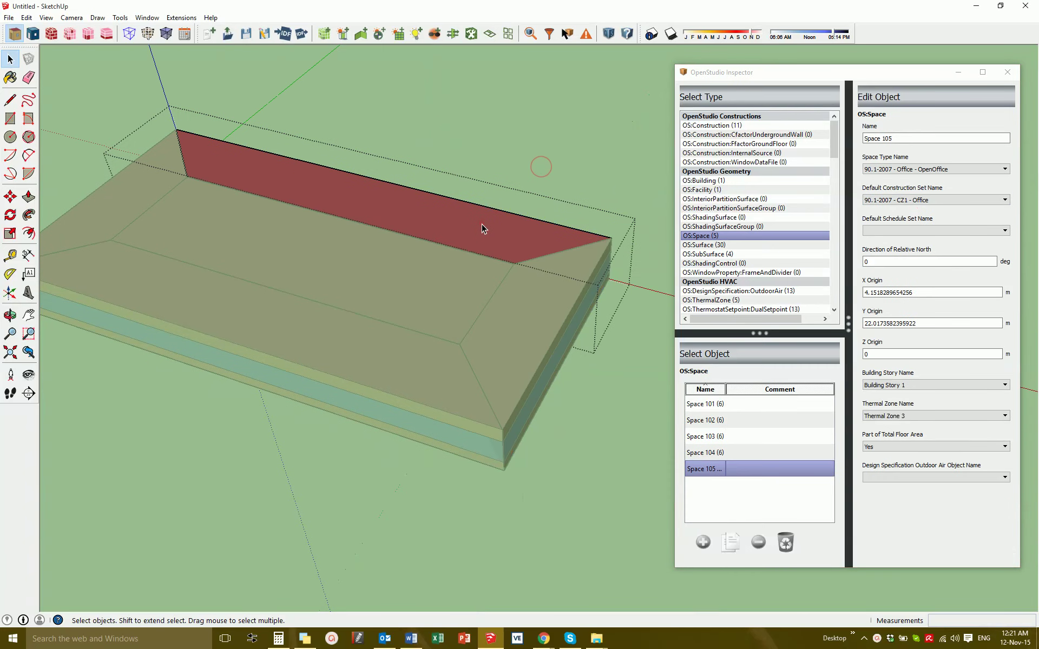
Make Space 105's roof surface Adiabatic and assign it the ASHRAE 90.1-2007 ExtRoof IEAD ClimateZone 1 construction.
click(416, 213)
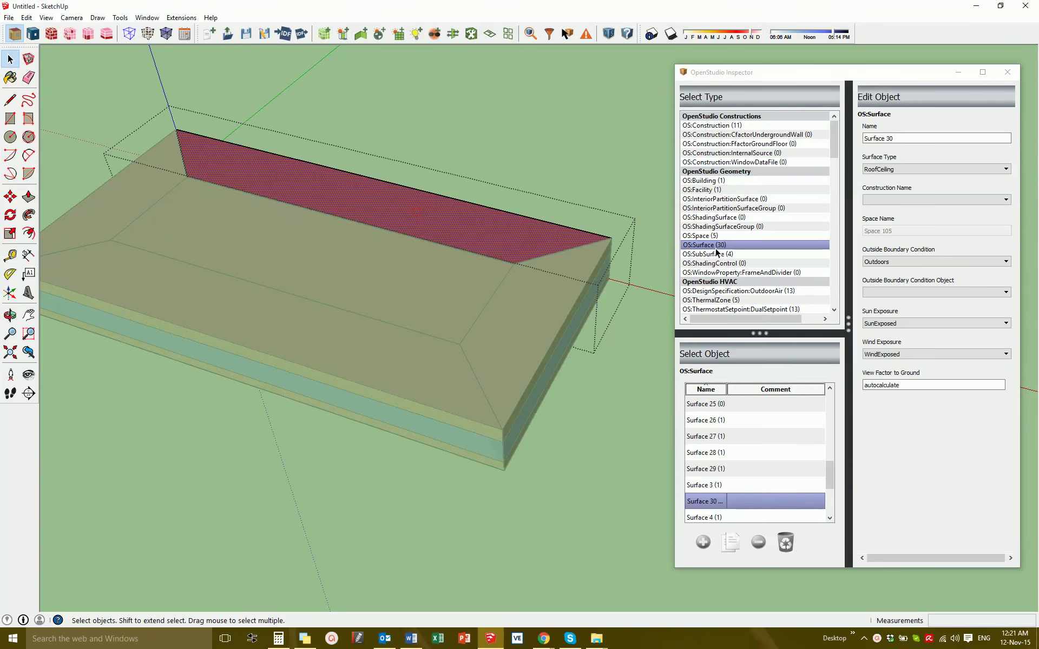
click(912, 265)
click(910, 269)
click(898, 197)
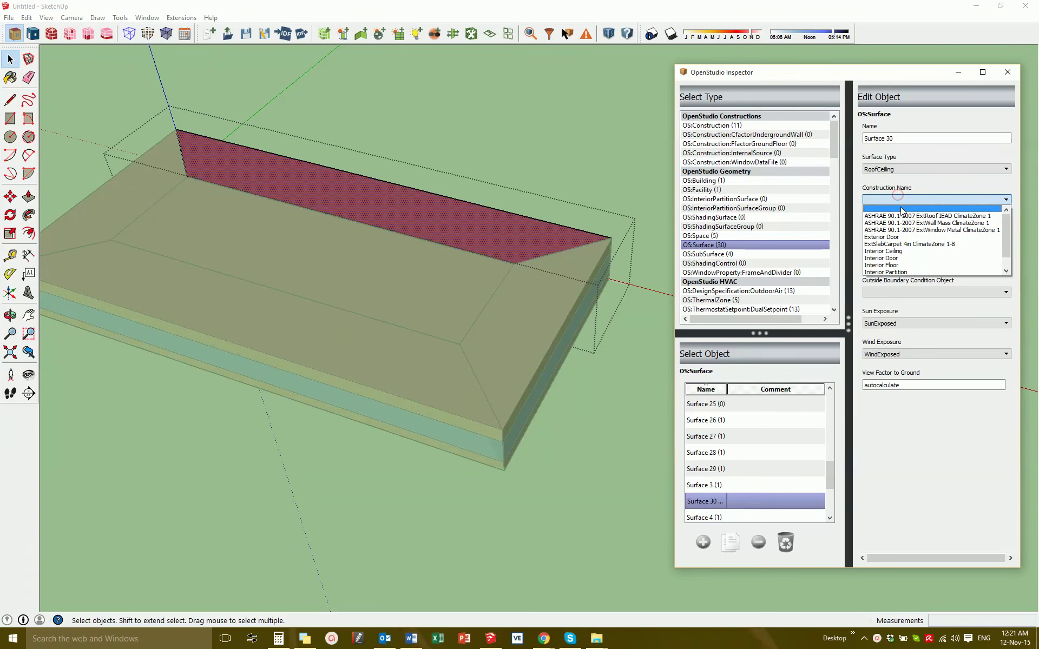
click(903, 216)
click(530, 158)
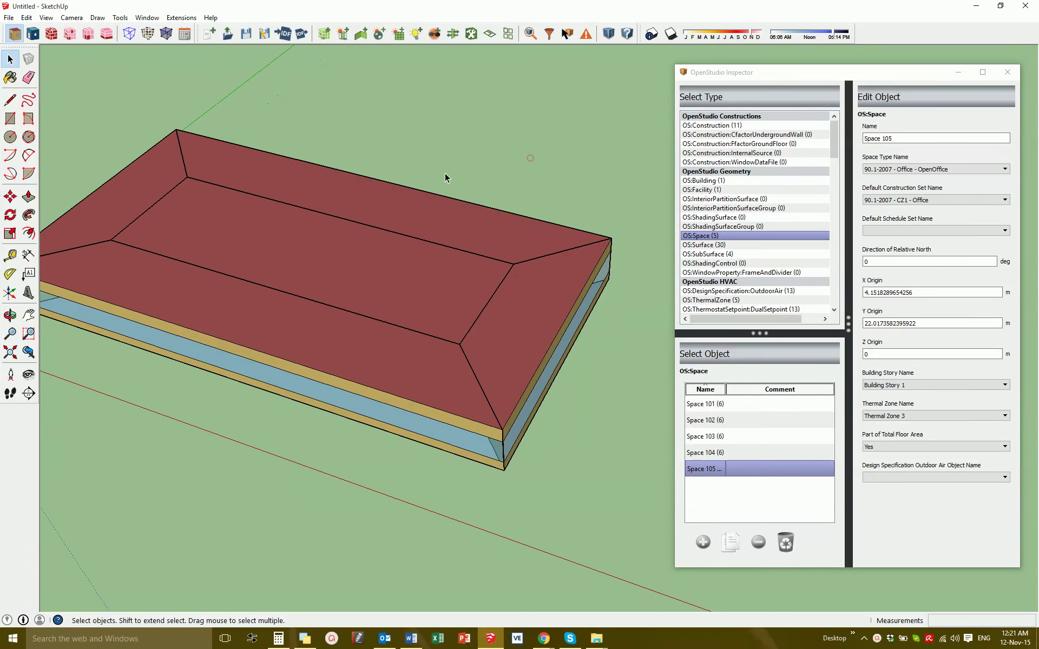
Assign the ASHRAE 90.1-2007 ExtRoof IEAD ClimateZone 1 construction to Space 101's roof surface and set its outside boundary condition to Adiabatic.
double_click(145, 193)
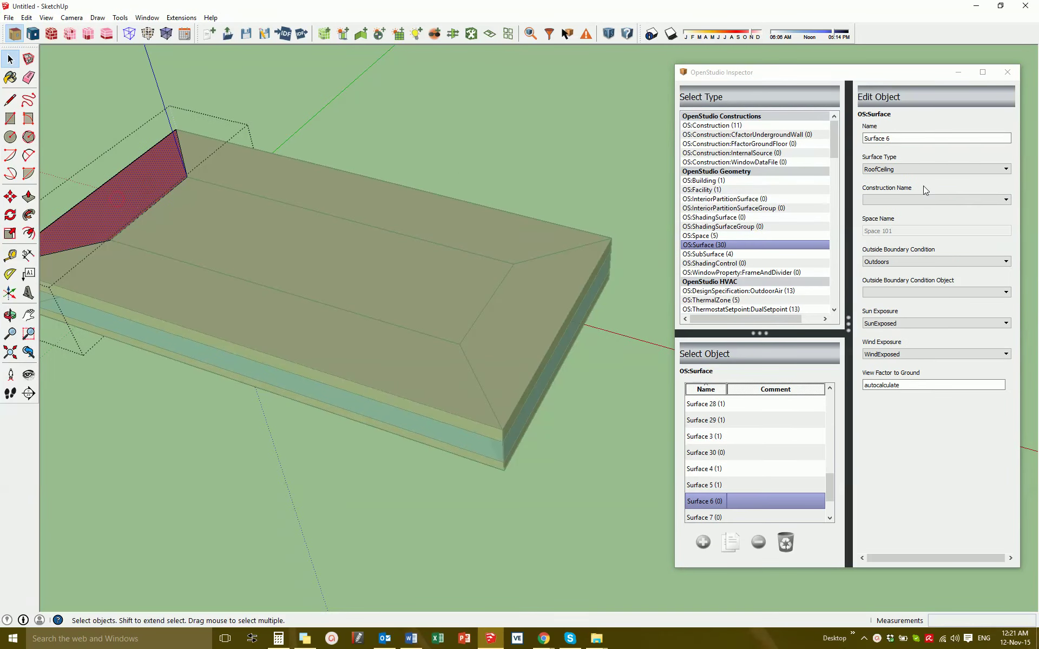
click(916, 200)
click(910, 215)
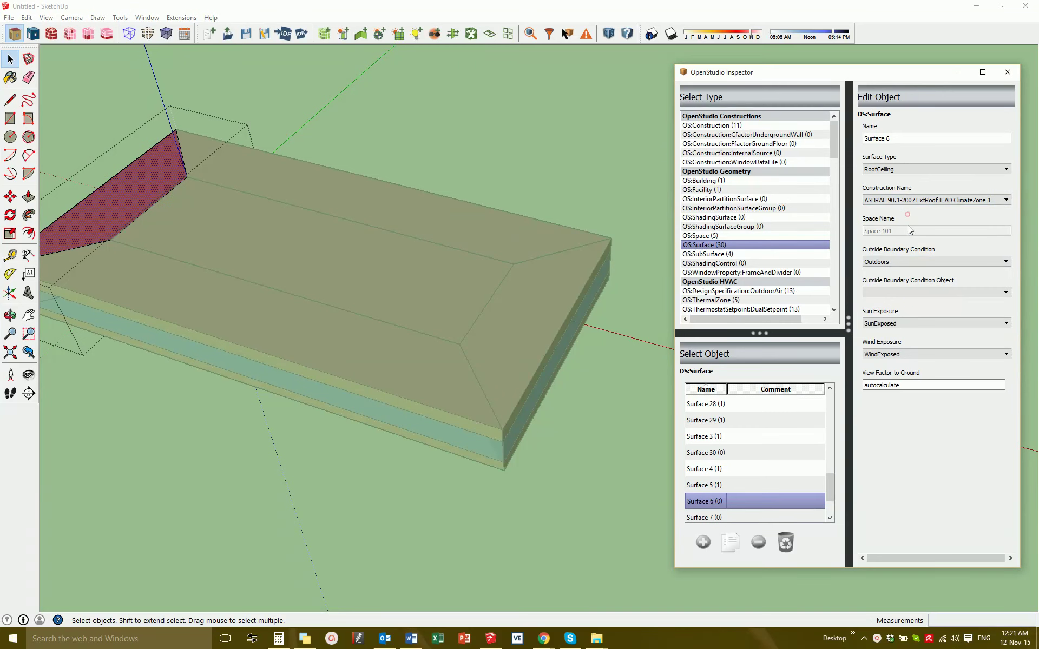
click(913, 262)
click(910, 273)
click(360, 167)
Make Space 102's roof surface Adiabatic and assign it the ASHRAE 90.1-2007 ExtRoof IEAD ClimateZone 1 construction.
double_click(229, 309)
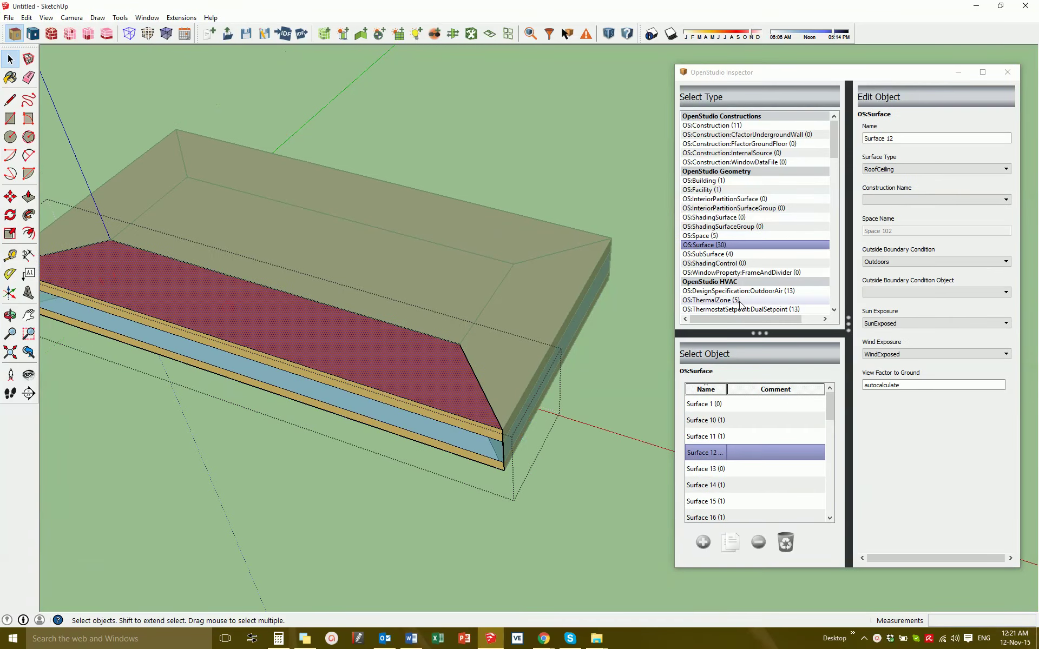
click(909, 262)
click(917, 271)
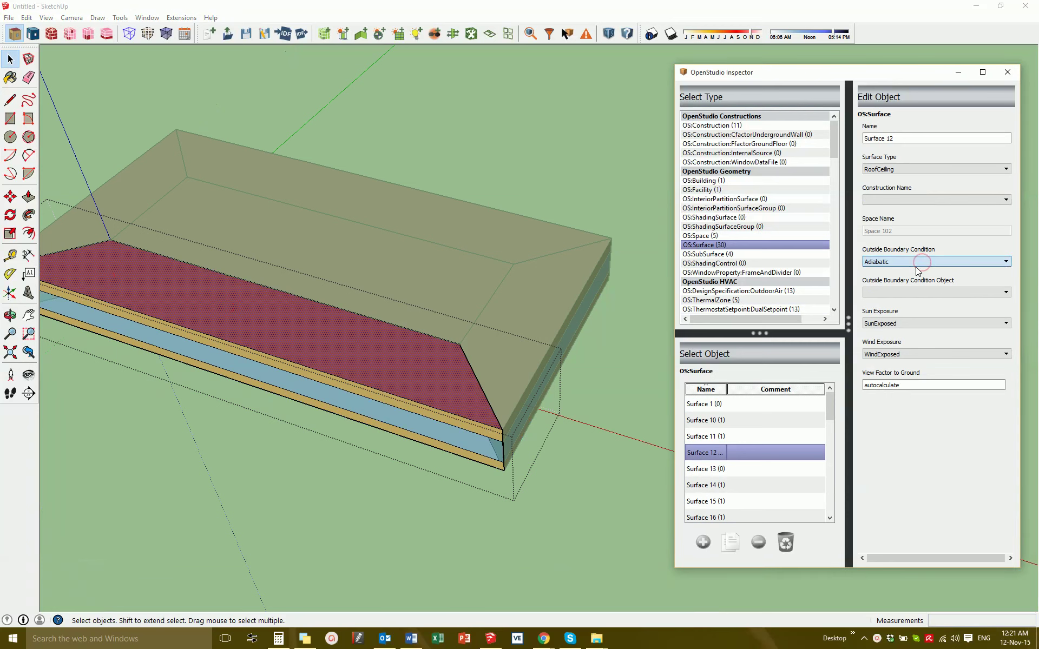
click(906, 198)
click(903, 213)
click(567, 157)
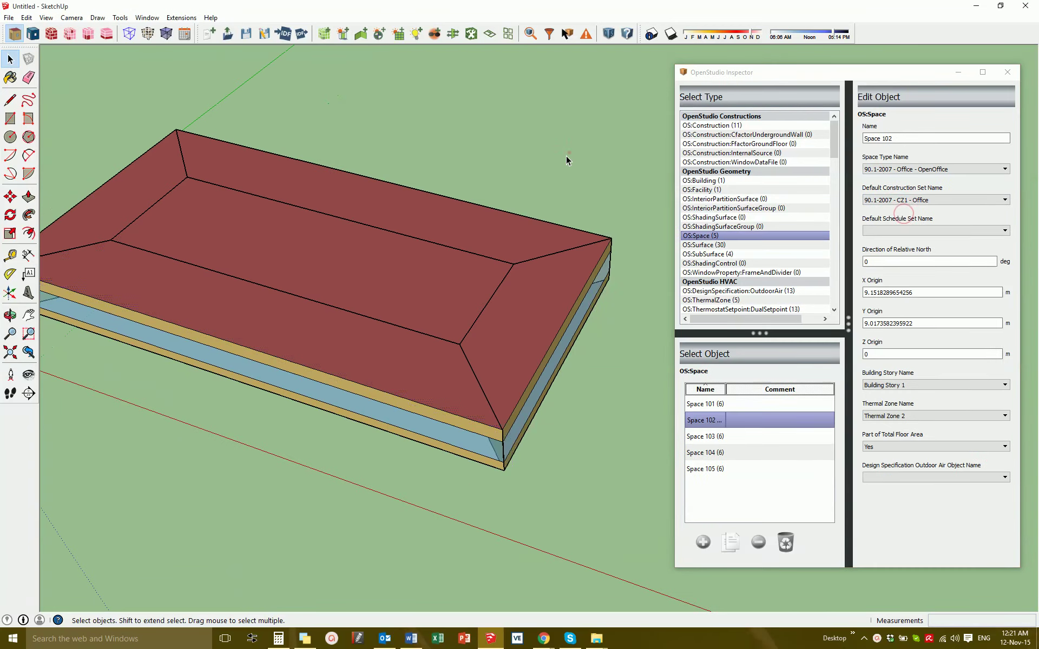
click(388, 350)
click(368, 351)
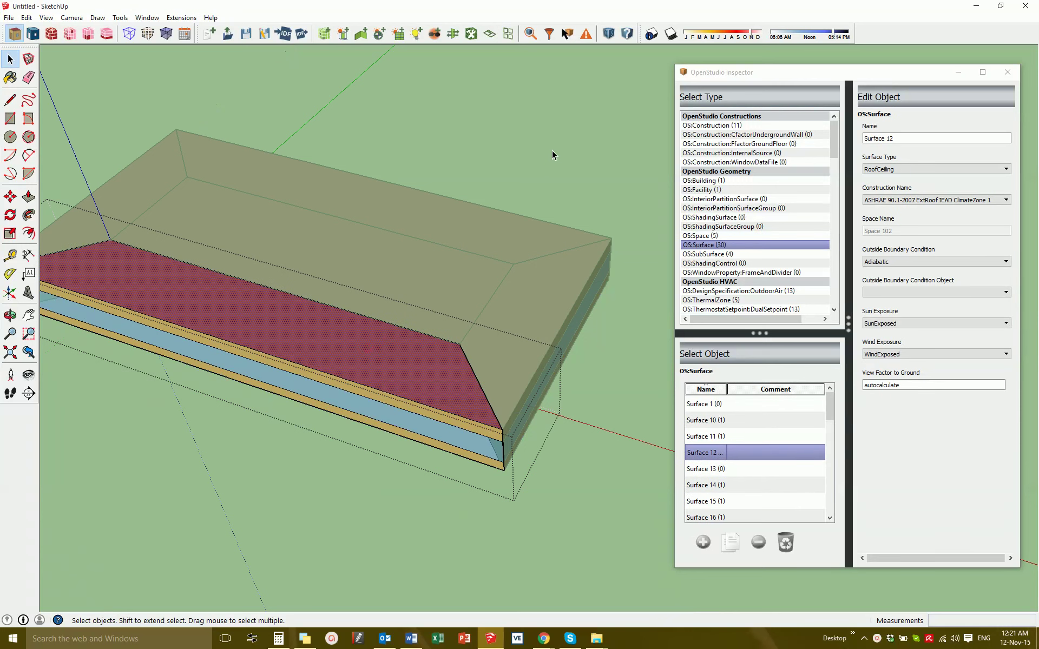
Set the core Space 104's roof surface to an Adiabatic outside boundary condition with the ASHRAE 90.1-2007 ExtRoof IEAD ClimateZone 1 construction.
click(414, 298)
double_click(414, 298)
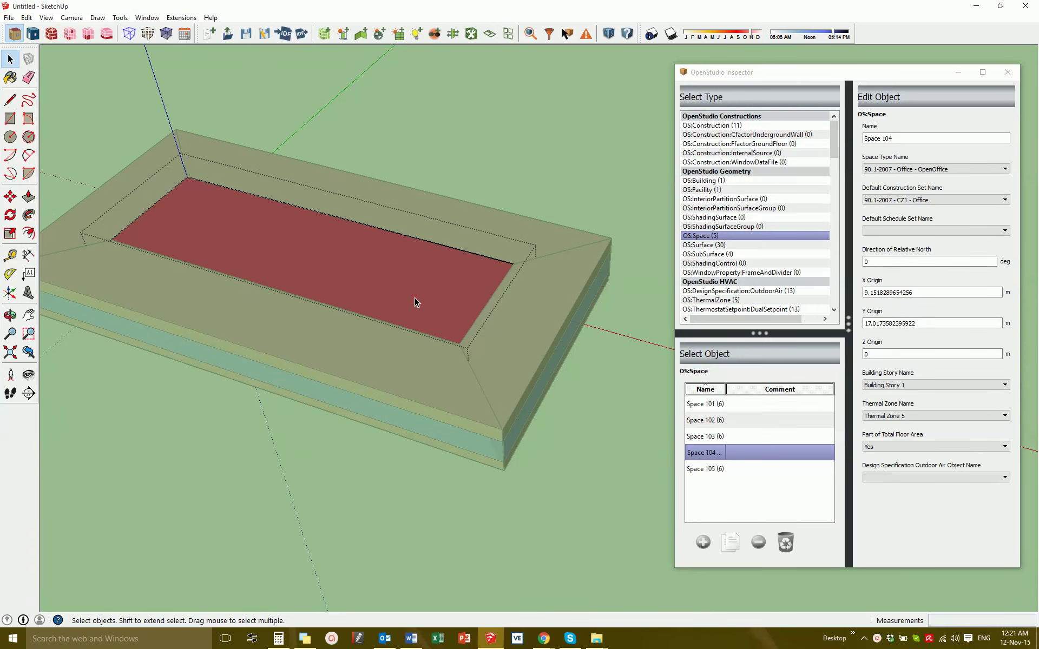
click(414, 297)
click(938, 203)
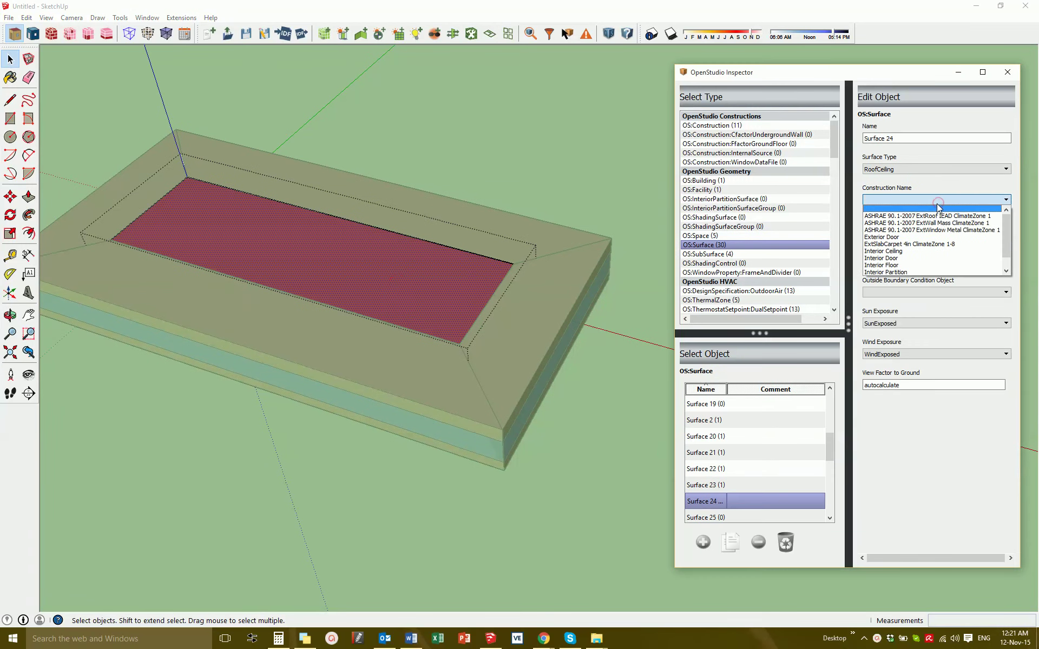
click(938, 203)
click(920, 261)
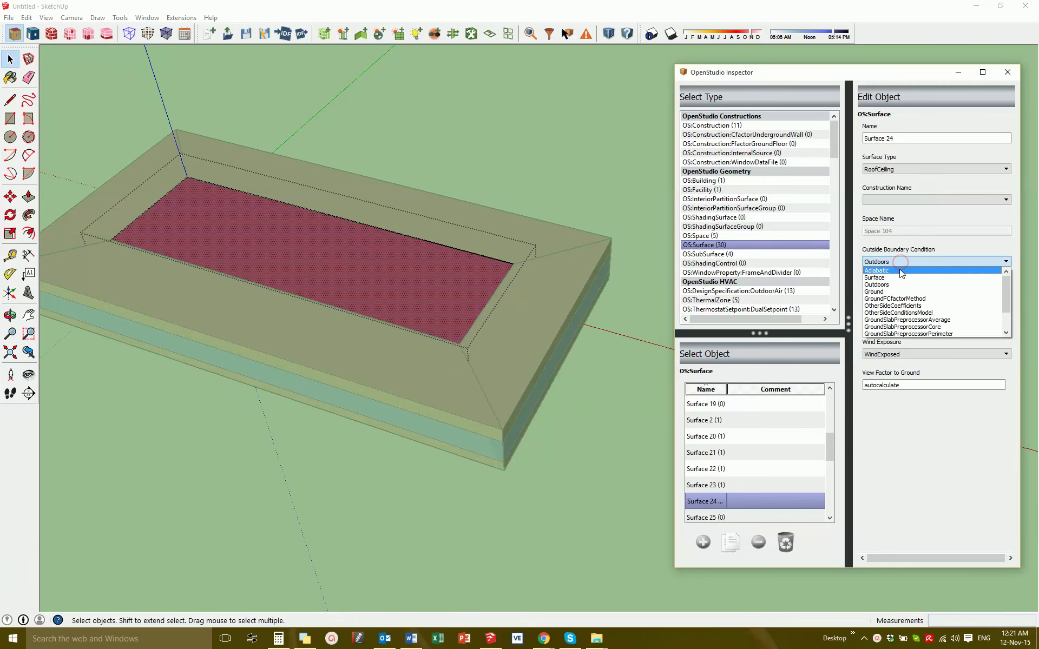
click(899, 269)
click(892, 203)
click(891, 216)
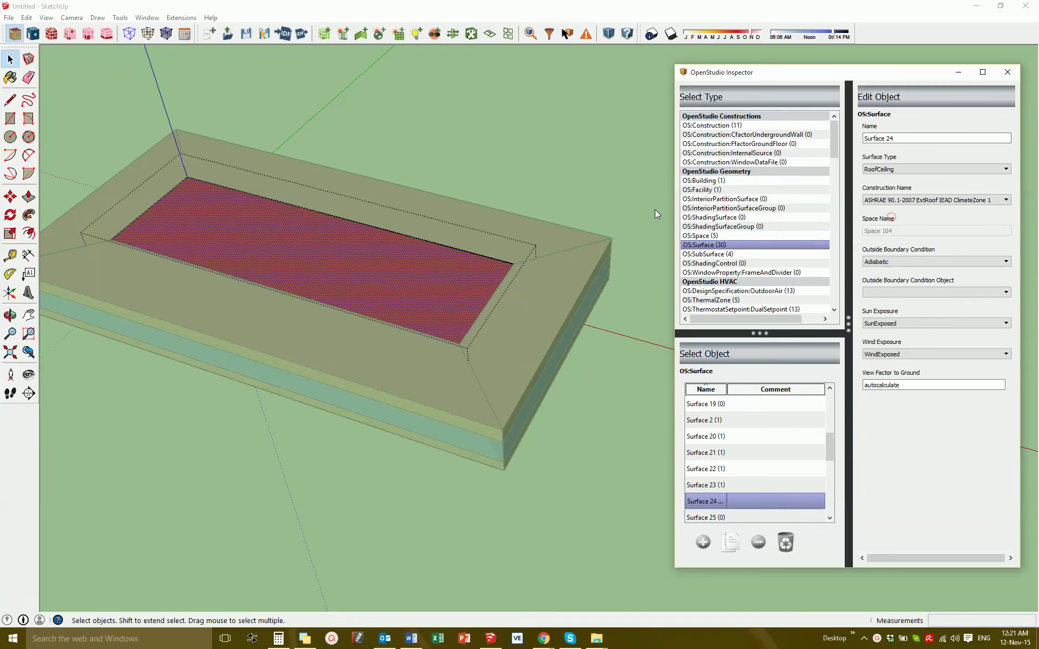
click(508, 175)
click(460, 227)
click(513, 168)
Save the OpenStudio model as 20TypicalFloor.osm in the MedOffFS folder, replacing the existing file.
middle_drag(520, 163, 330, 136)
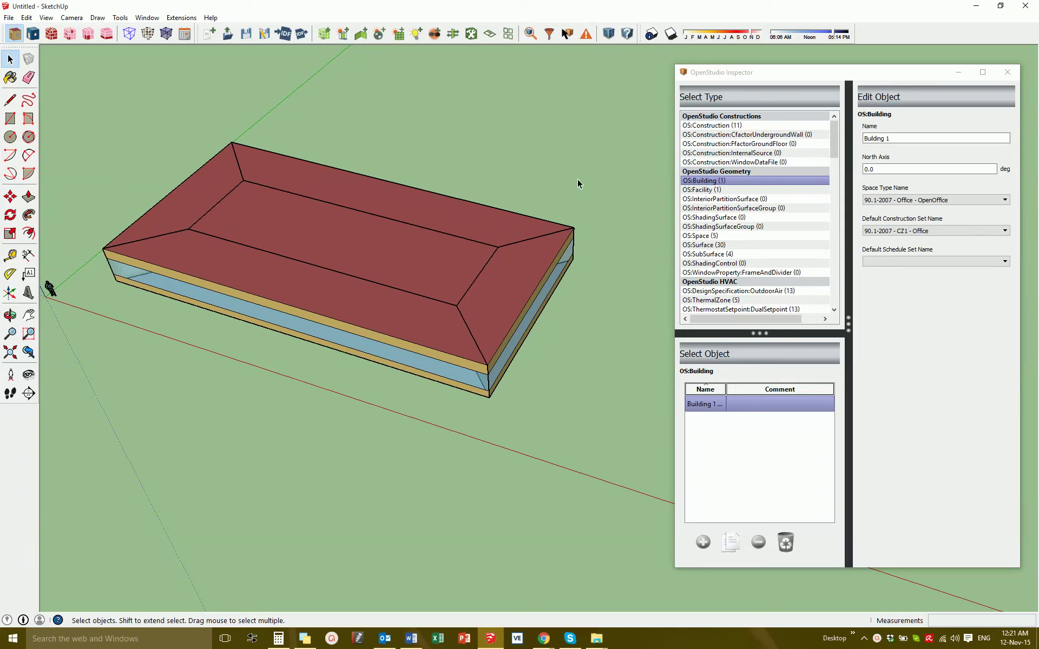
click(266, 36)
scroll(571, 379, down, 10)
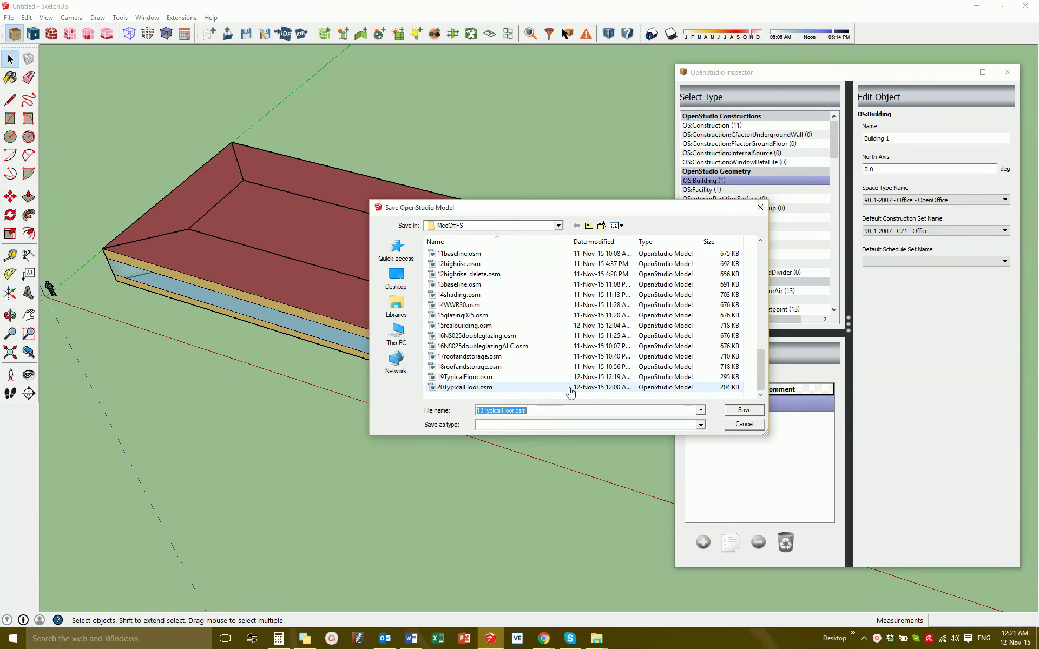
double_click(470, 387)
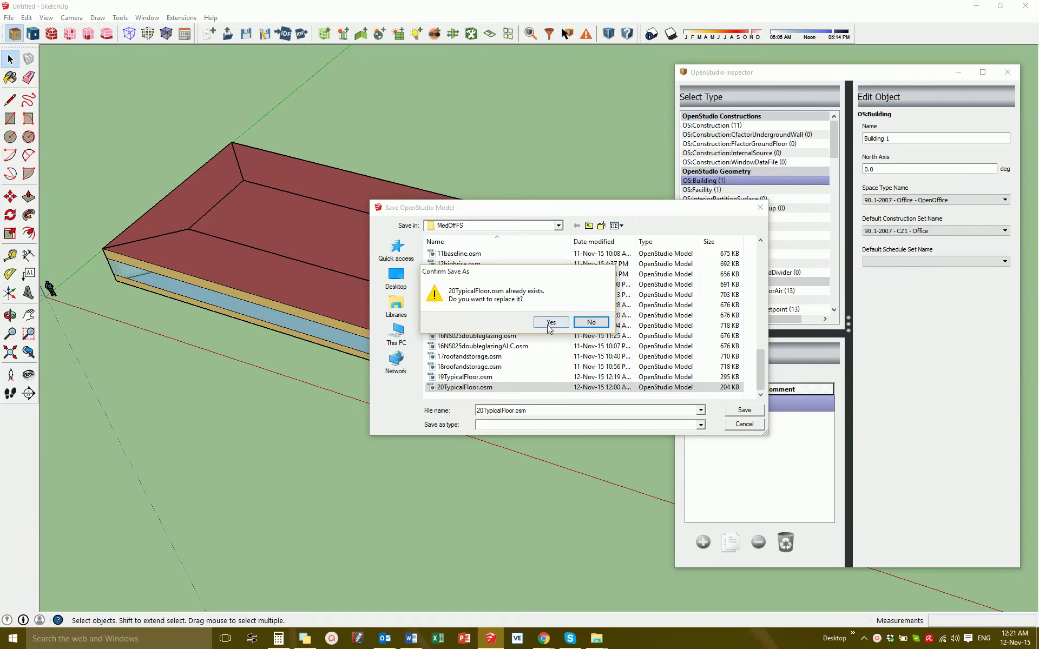
click(550, 322)
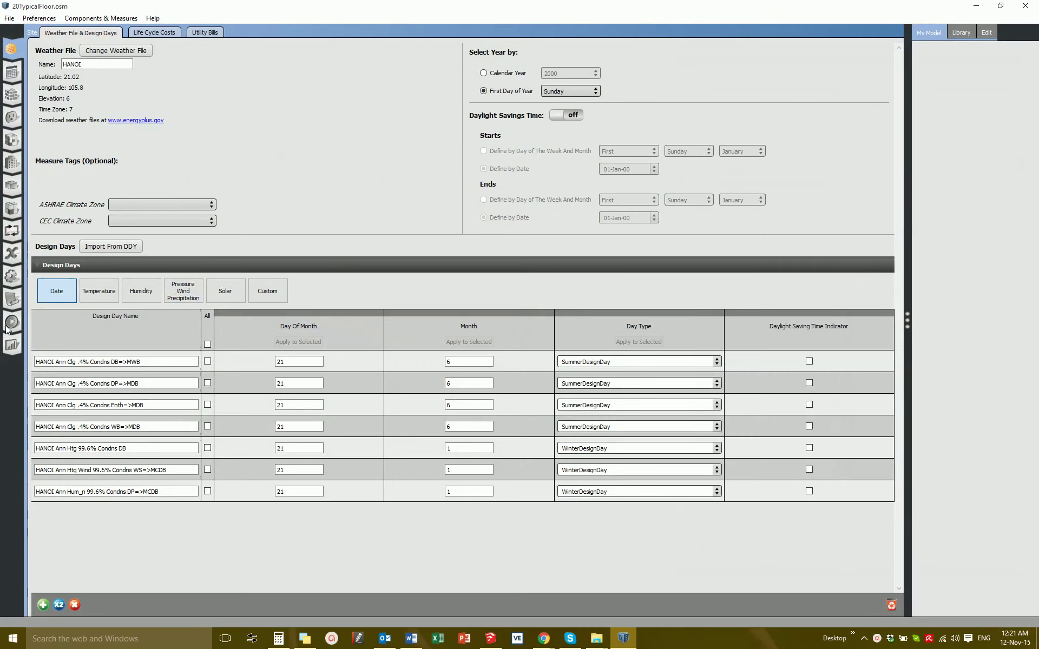
In OpenStudio, run the simulation of 20TypicalFloor.osm and show the monthly electricity consumption as a table in the results.
click(11, 323)
click(68, 59)
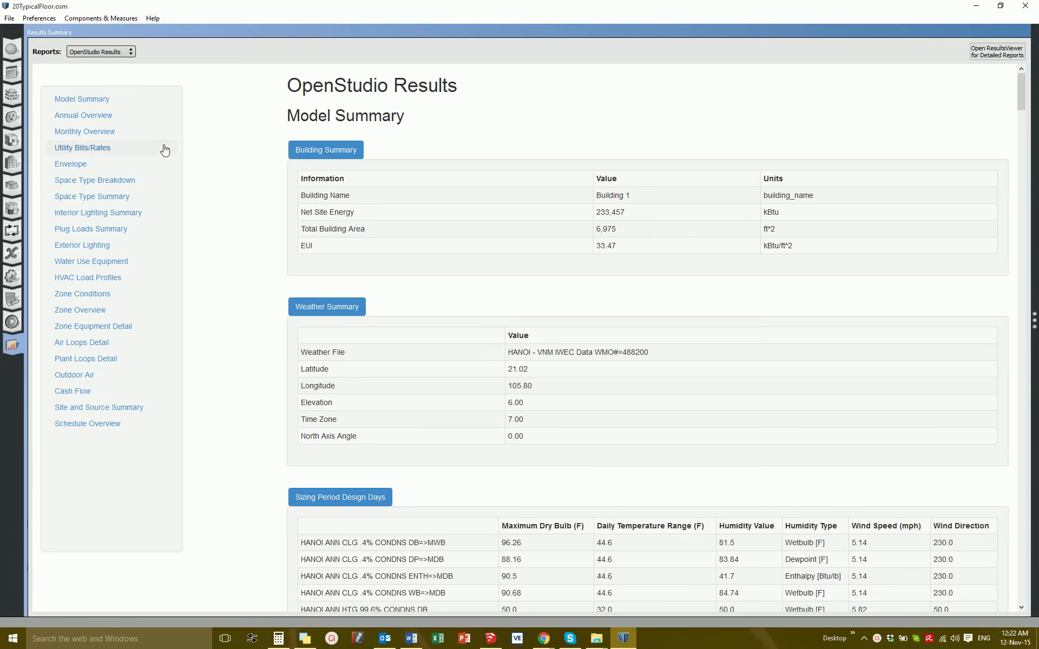
click(117, 133)
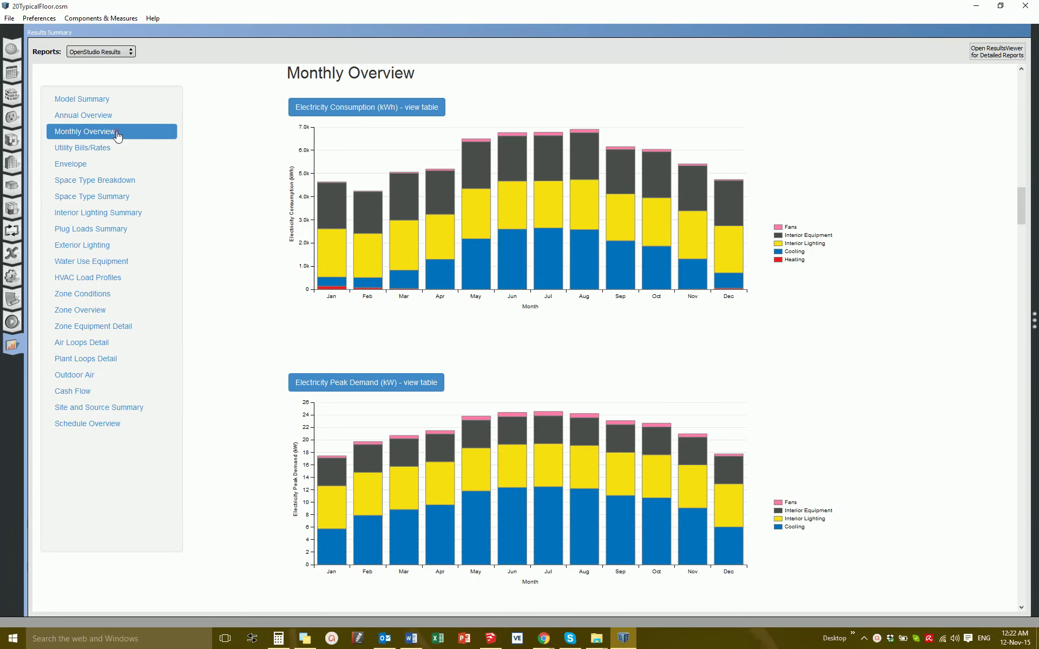
click(359, 112)
scroll(967, 374, up, 1)
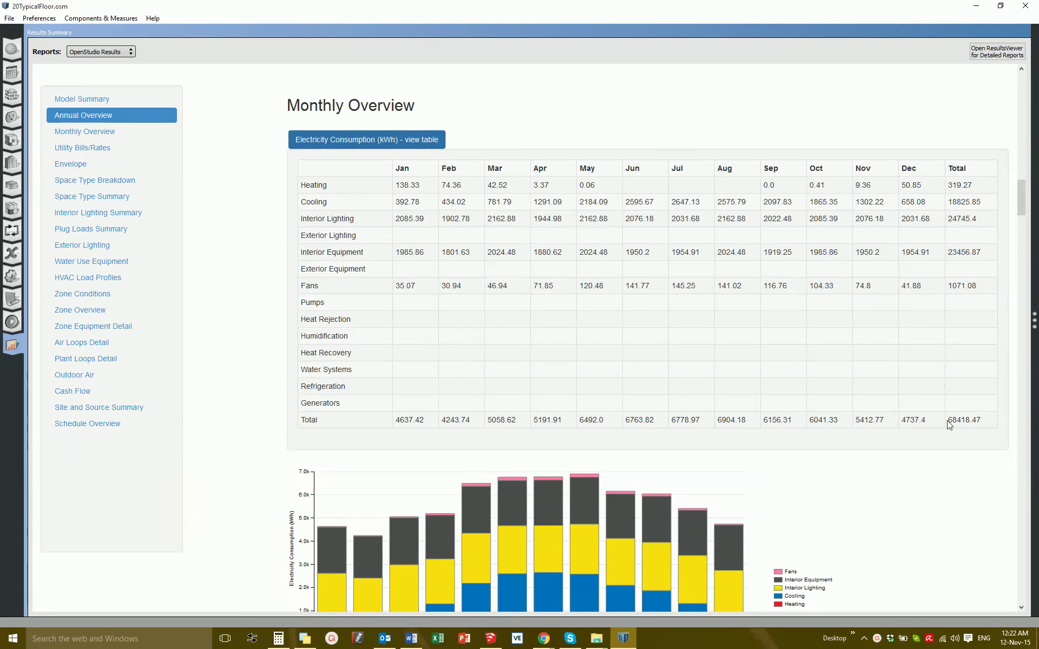
Set the multiplier of Thermal Zones 1 through 5 to 4.
click(9, 214)
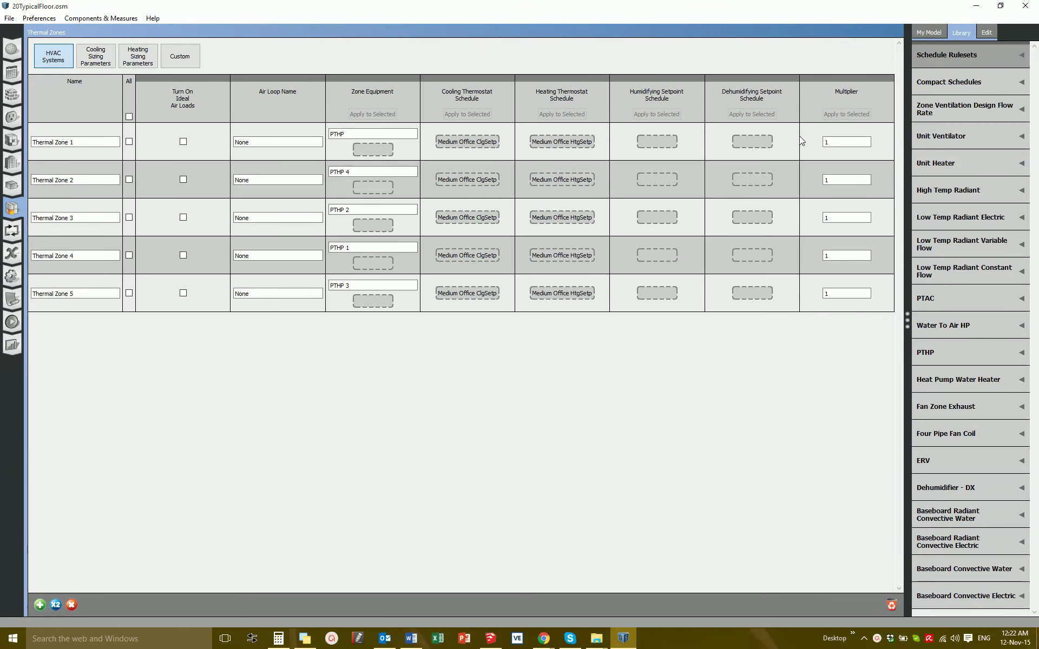
click(836, 142)
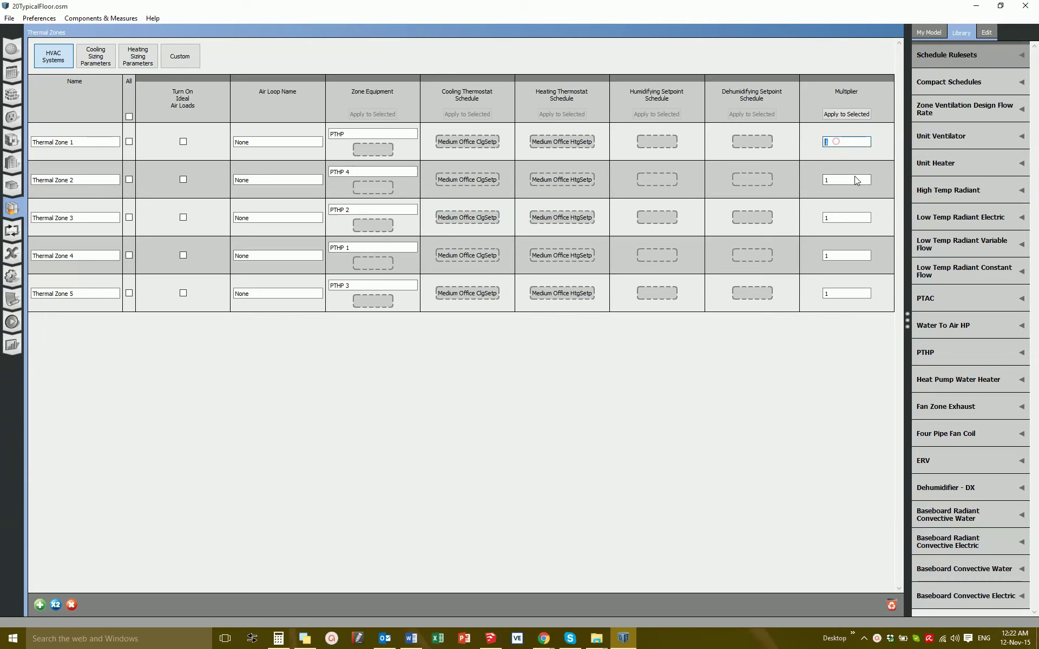
text(4)
click(844, 181)
text(4)
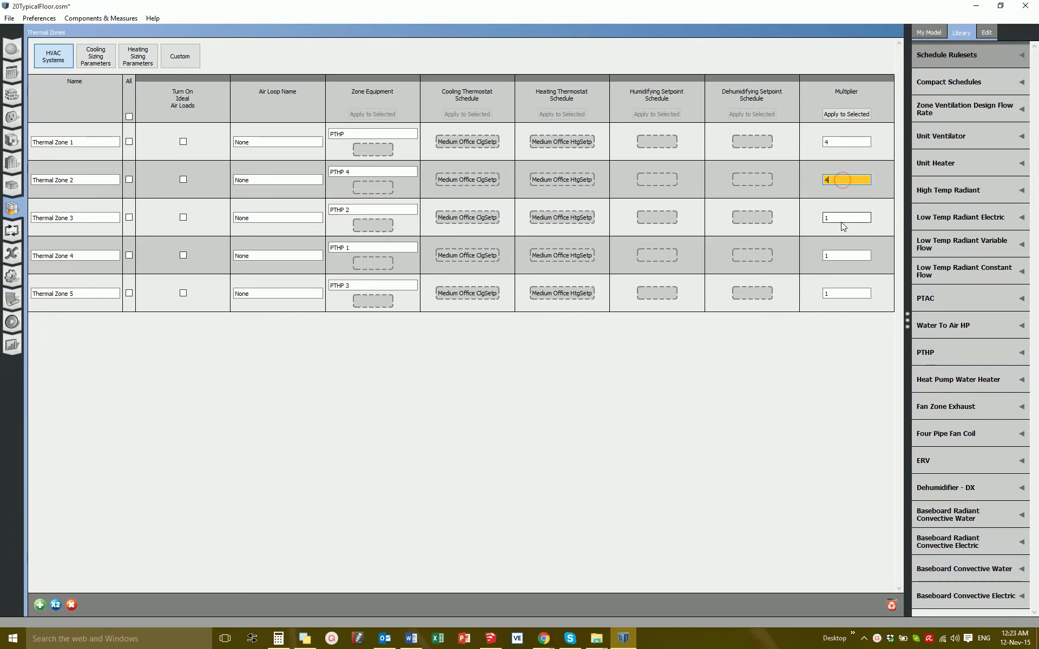
click(838, 219)
text(4)
click(833, 256)
text(4)
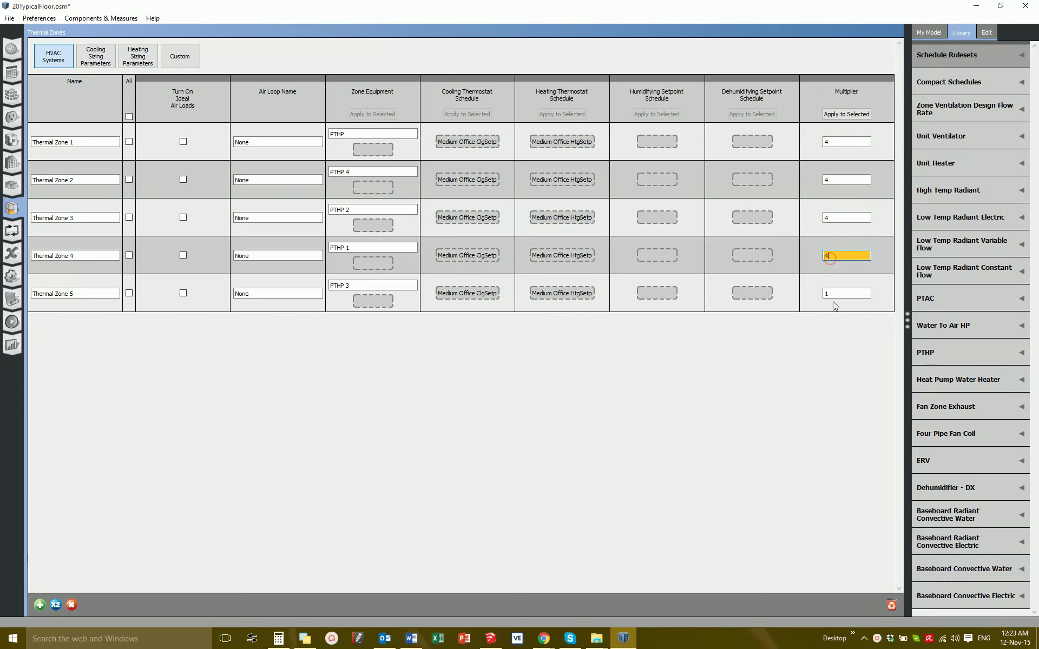
click(832, 292)
text(4)
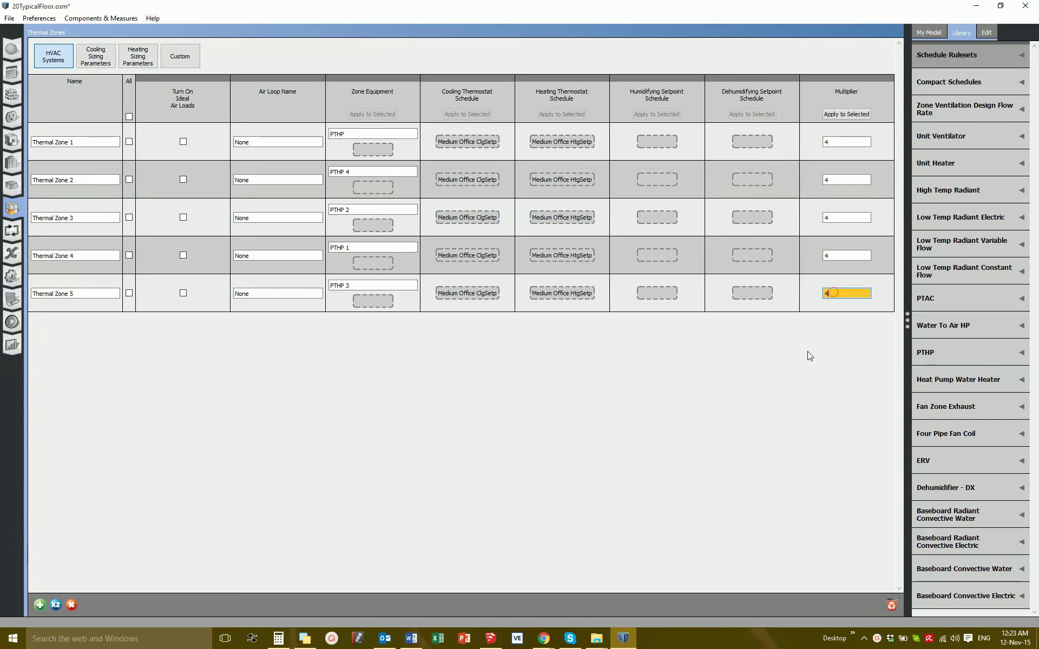
click(808, 352)
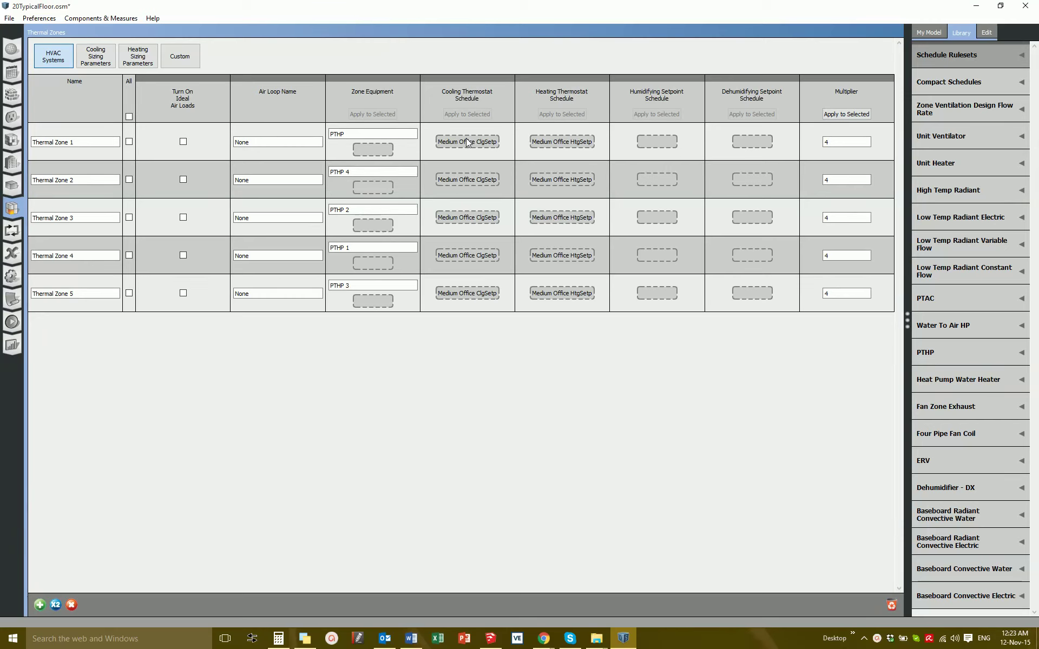
Rerun the simulation with the zone multipliers applied and open its results summary.
click(12, 322)
click(73, 58)
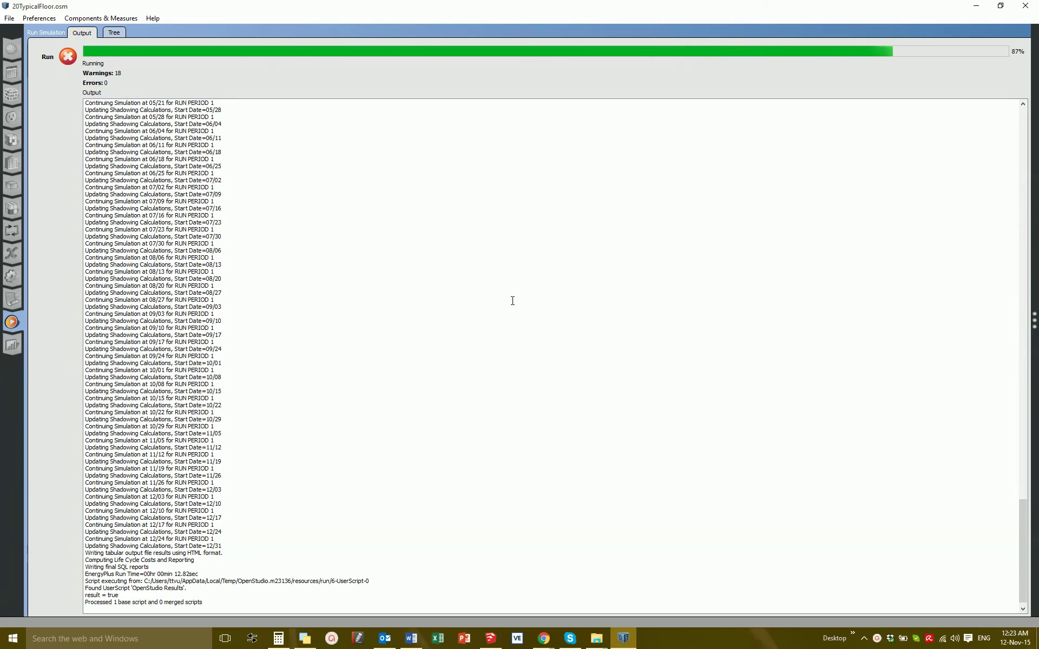
click(12, 347)
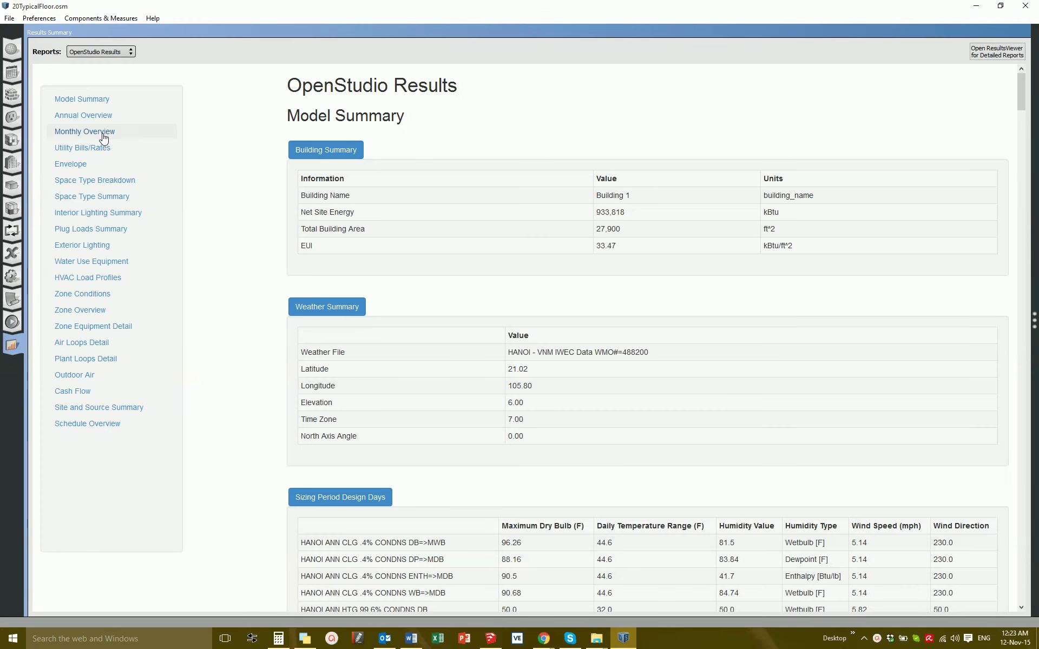
Examine the monthly electricity consumption table, the zone conditions and the multipliers in the zone overview.
click(101, 132)
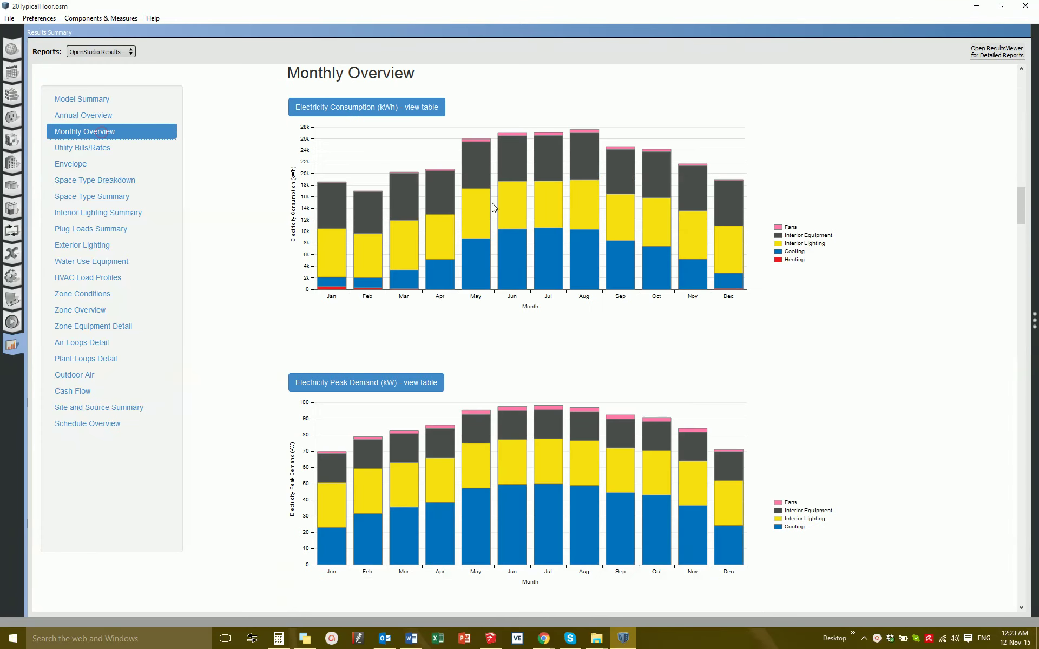
click(409, 107)
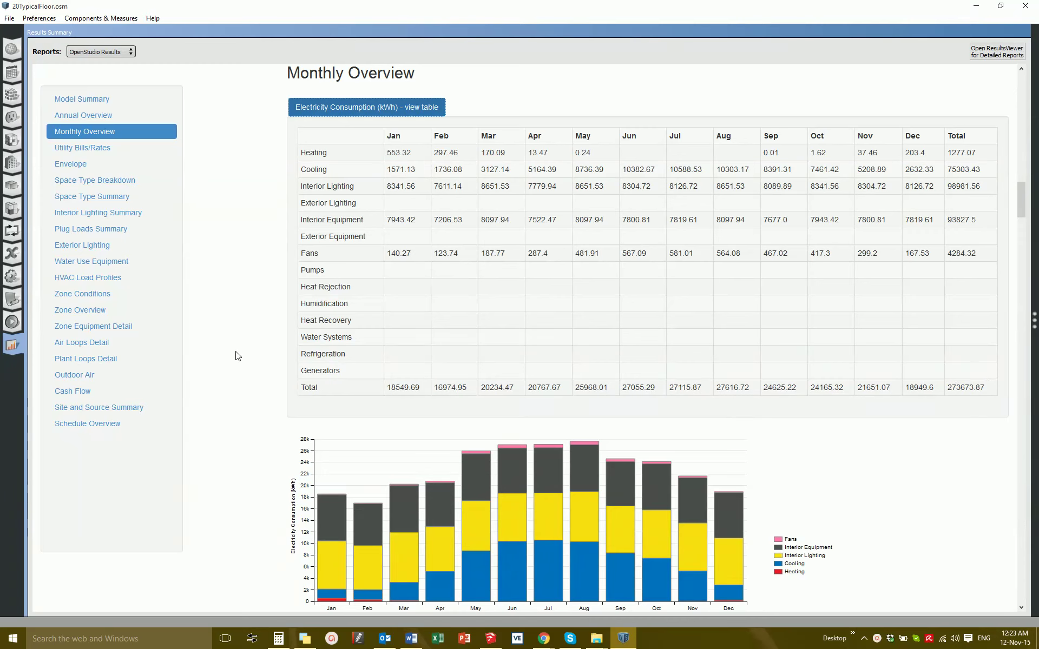
click(102, 295)
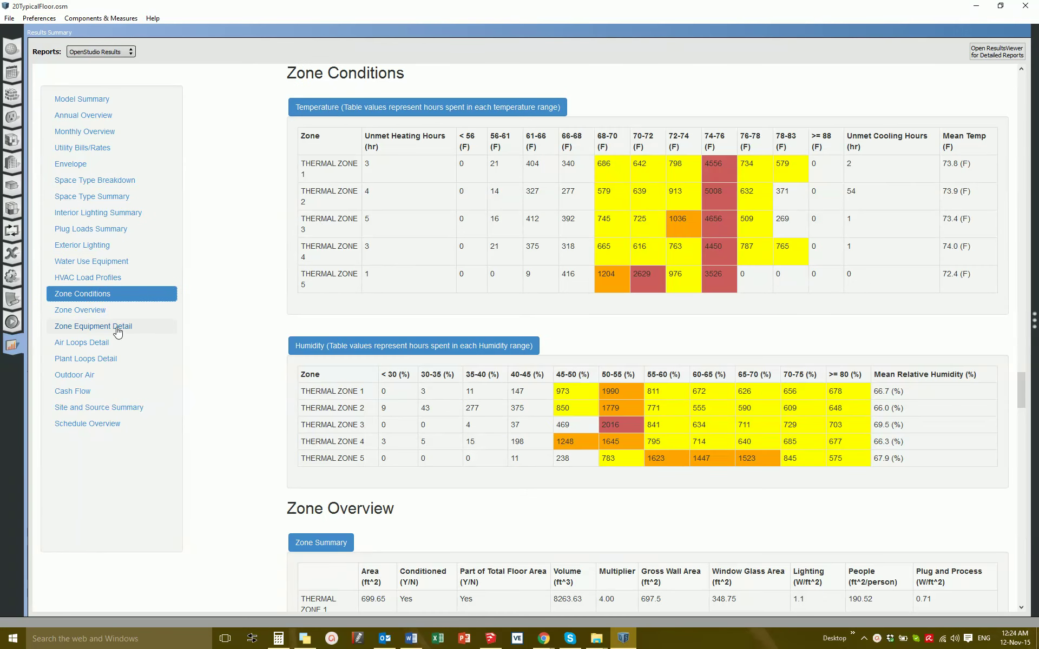
click(101, 311)
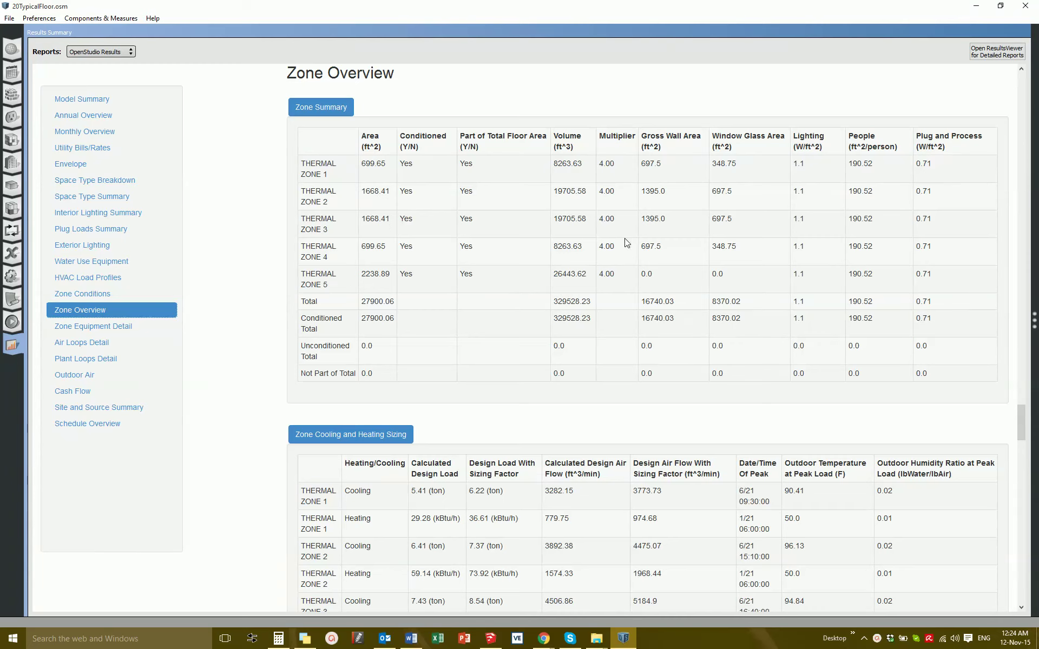
click(83, 131)
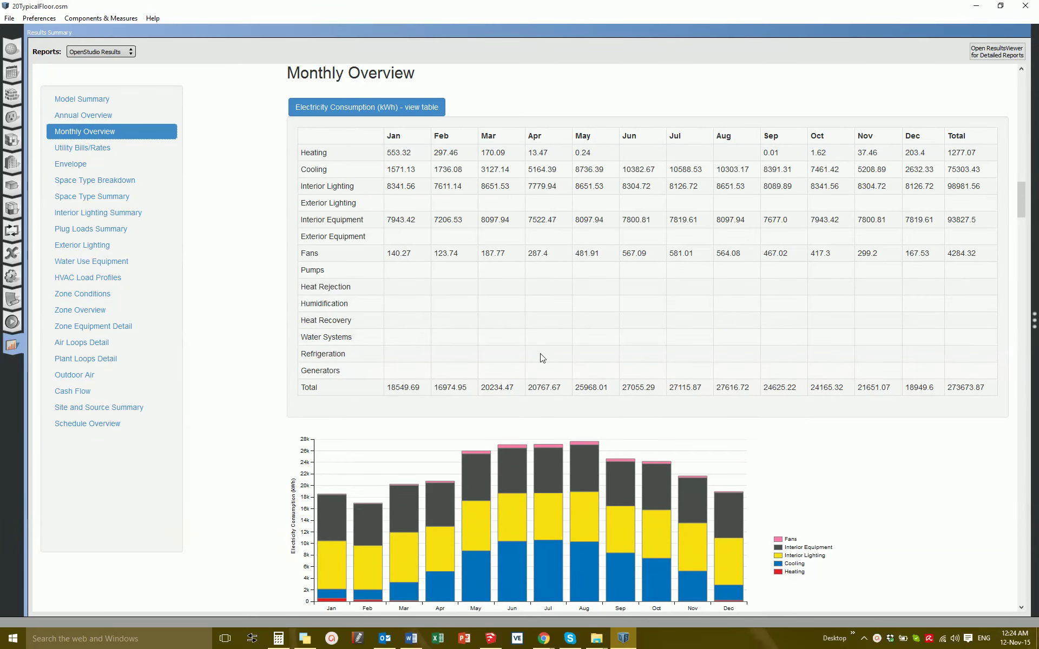
Switch to SketchUp and reload the updated 20TypicalFloor.osm.
click(490, 639)
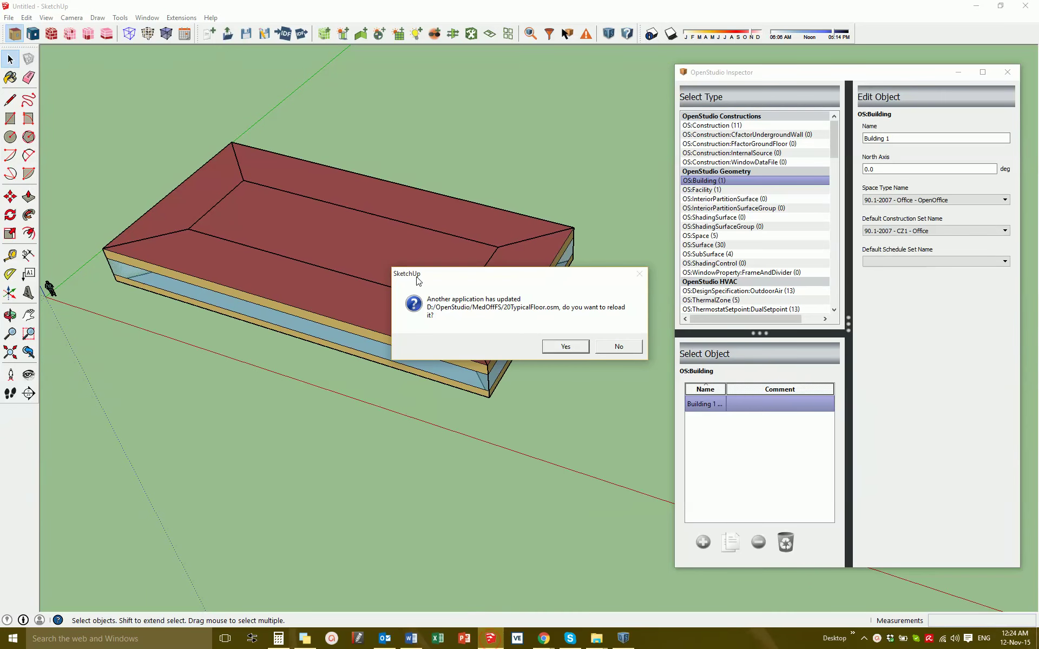
click(566, 346)
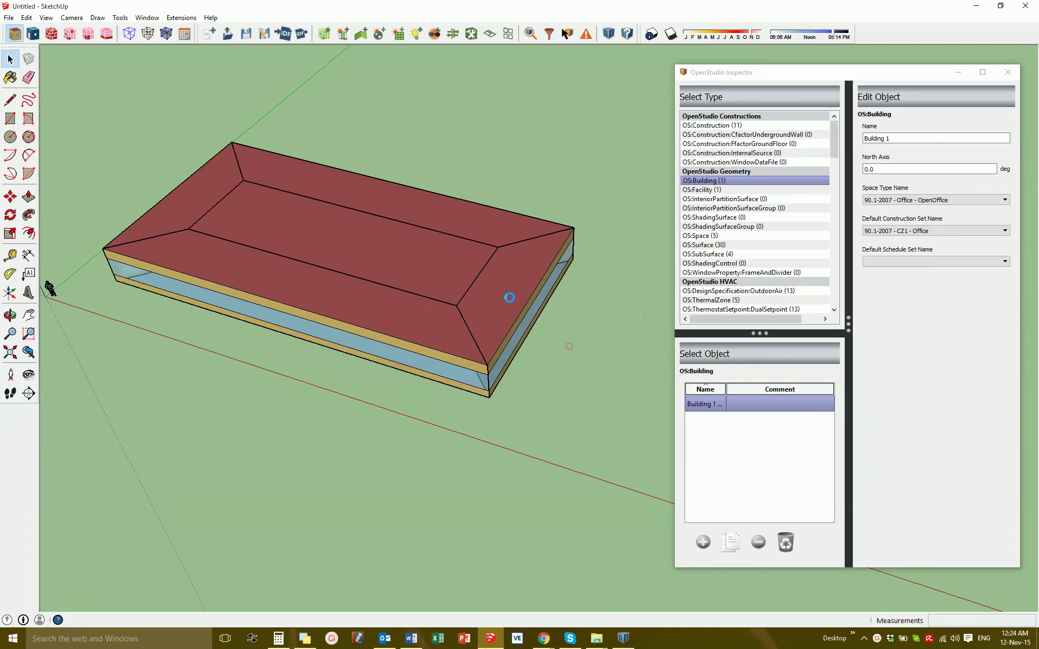
scroll(462, 270, up, 3)
scroll(454, 260, down, 1)
shift+middle_drag(504, 265, 393, 260)
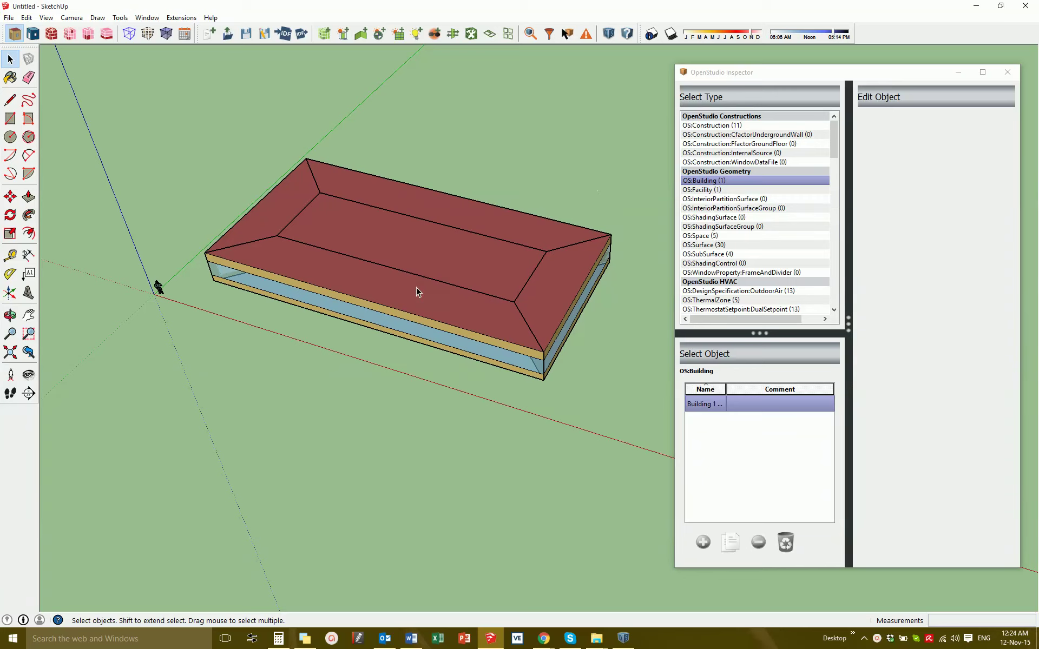
middle_drag(416, 293, 229, 231)
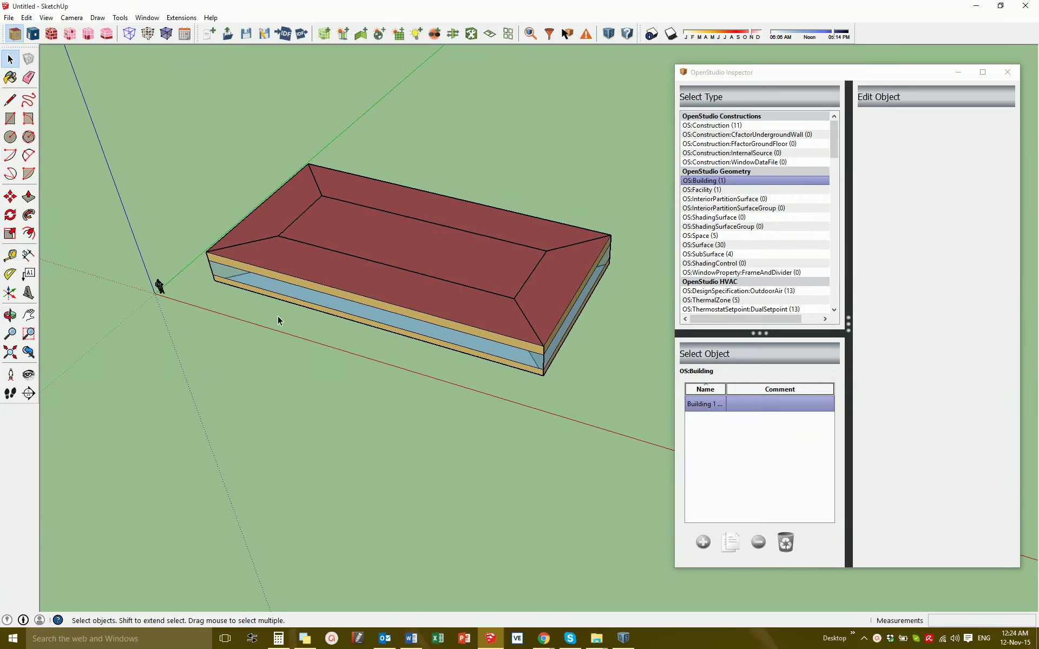
middle_drag(432, 190, 520, 160)
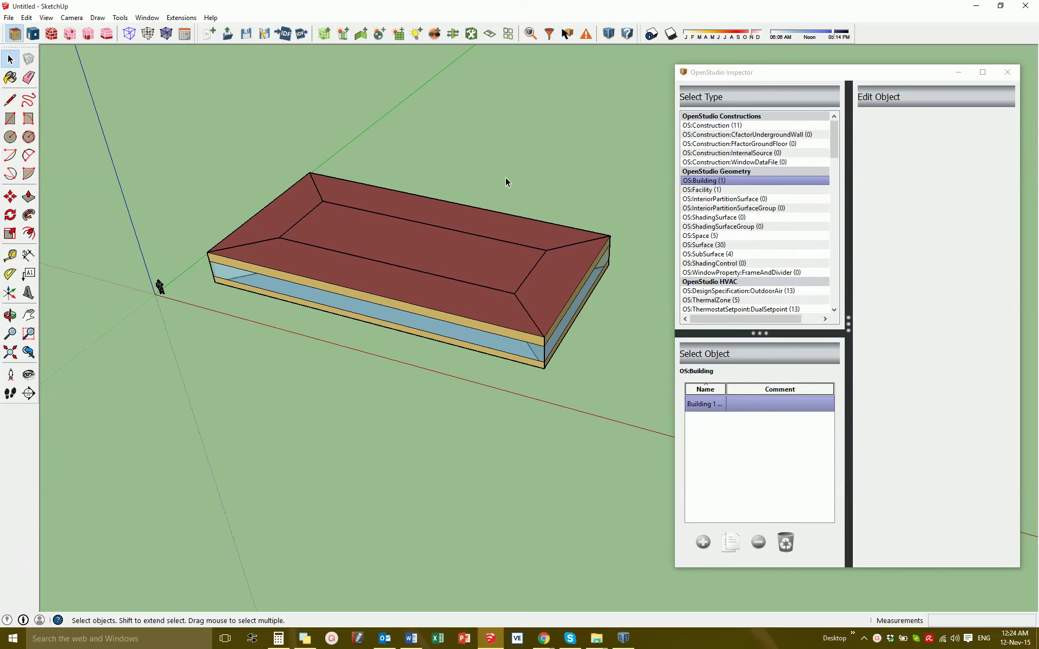
middle_drag(505, 178, 492, 216)
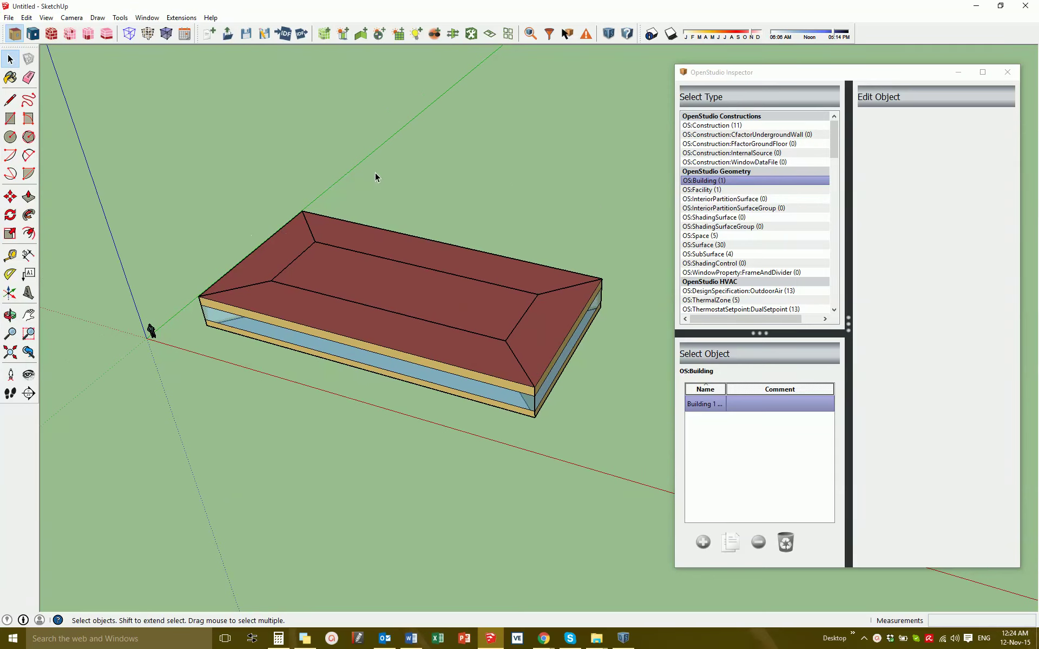
scroll(570, 270, down, 1)
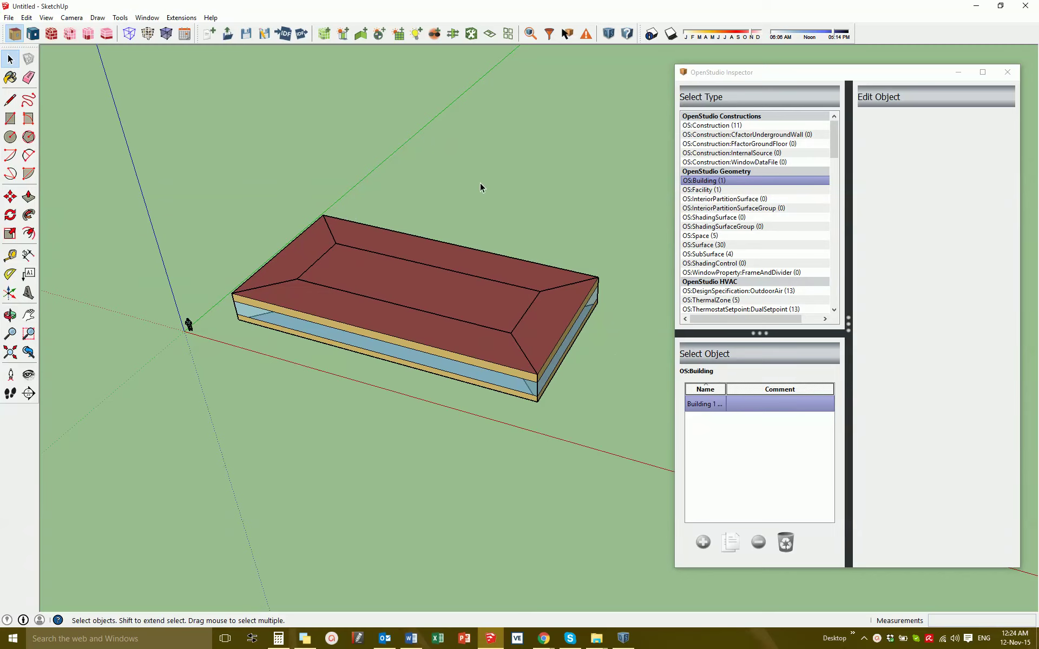
Examine the reloaded typical-floor building from above and below, including its roof, glazed facades and underside.
scroll(405, 200, down, 1)
scroll(426, 198, up, 2)
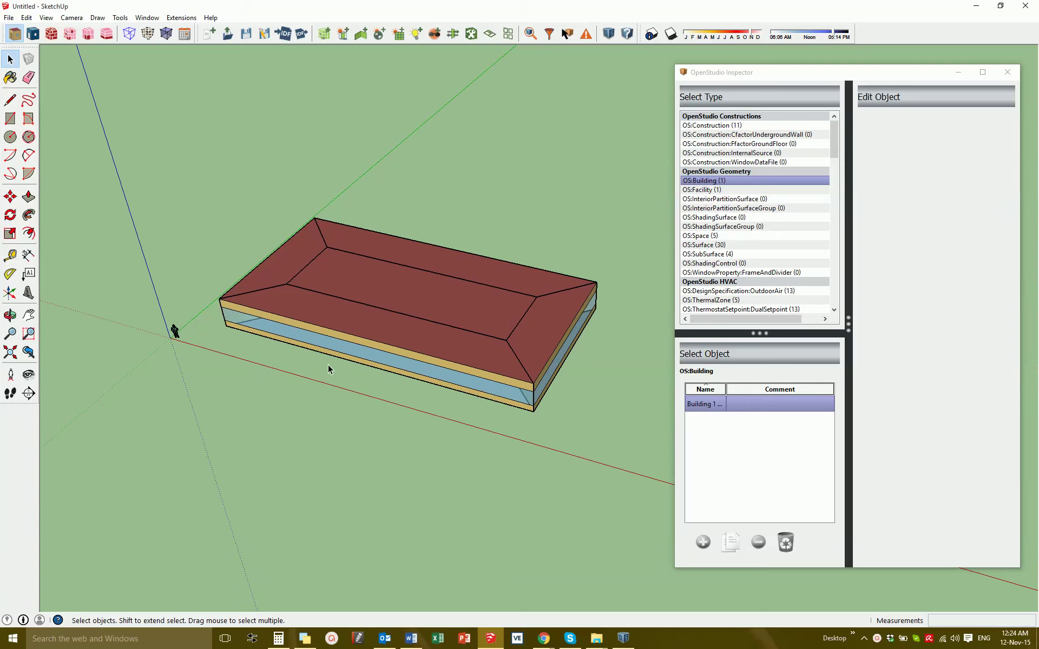
middle_drag(345, 371, 332, 357)
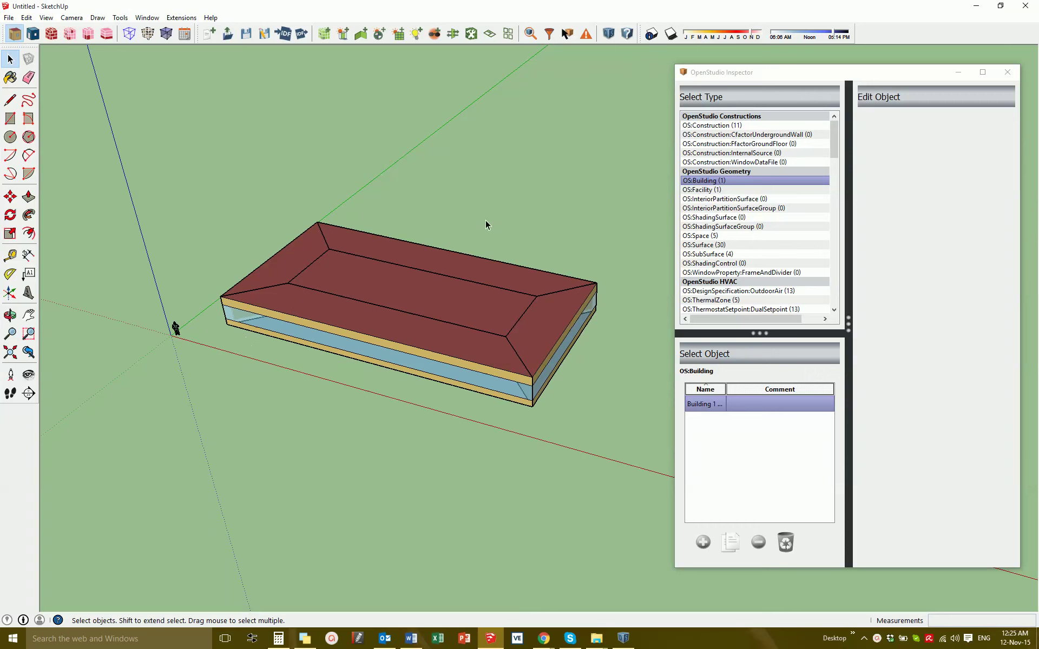
middle_drag(486, 222, 387, 280)
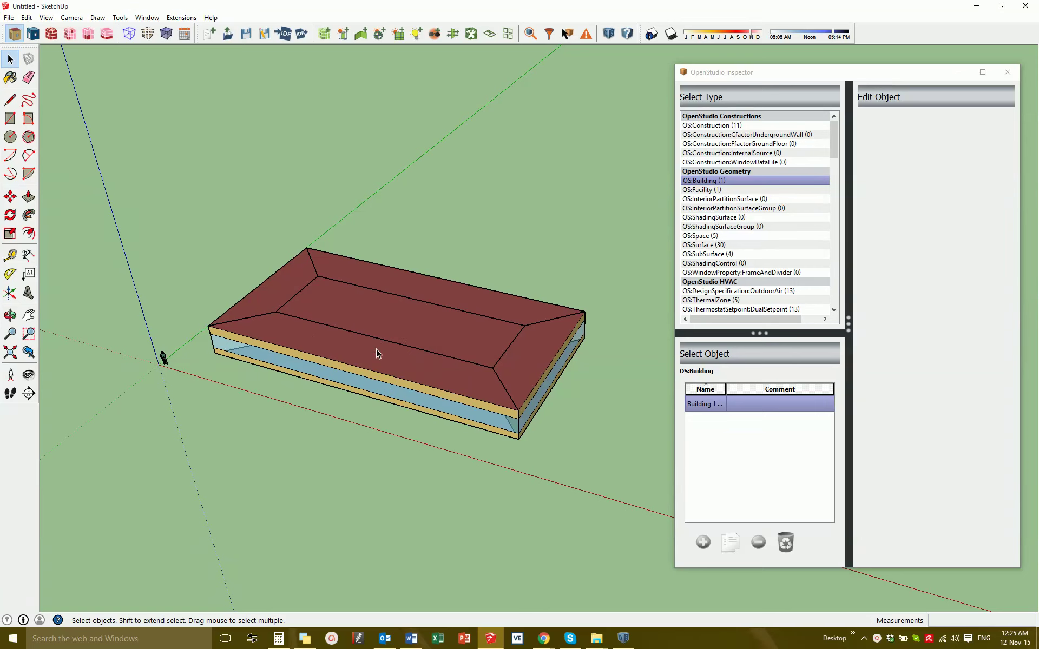
scroll(346, 303, down, 2)
scroll(242, 342, up, 3)
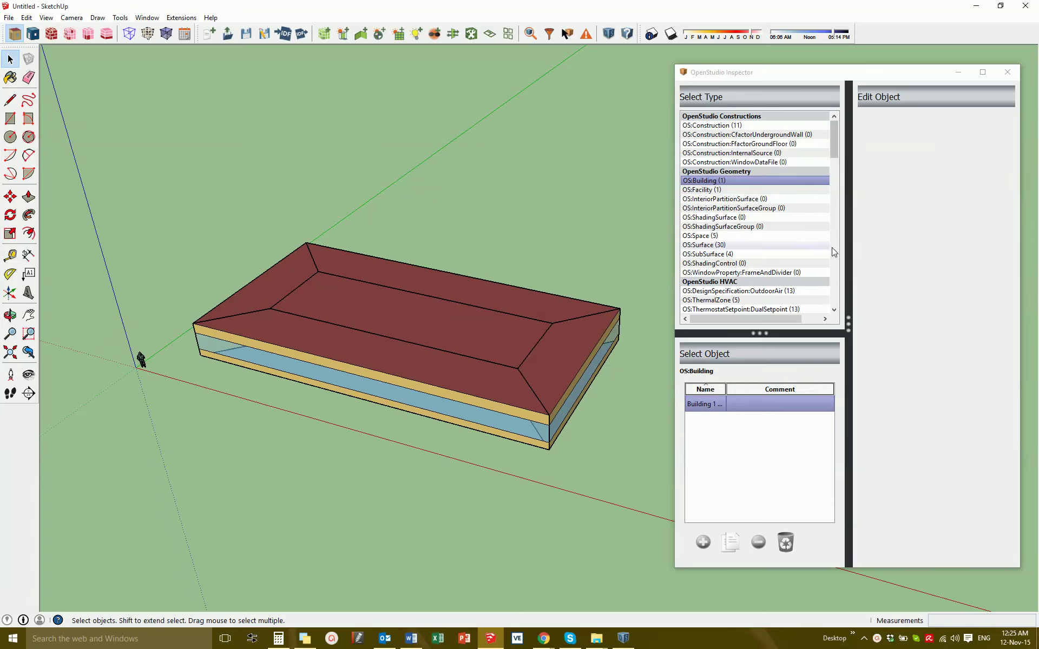
middle_drag(401, 410, 222, 362)
scroll(202, 359, up, 2)
scroll(203, 352, down, 2)
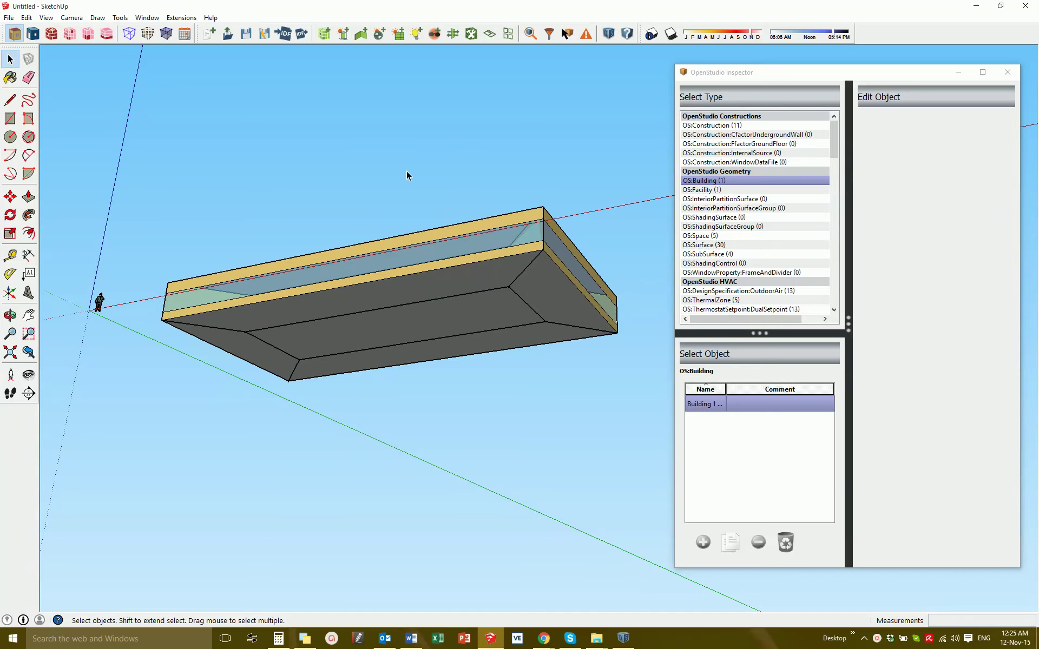
middle_drag(407, 176, 466, 288)
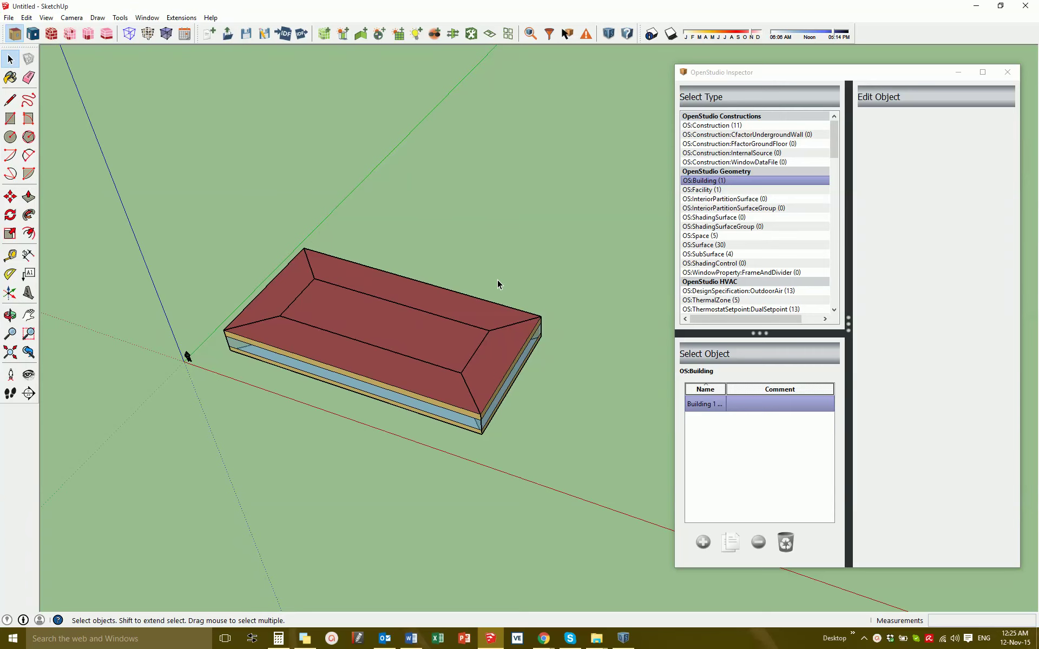
scroll(560, 281, up, 1)
scroll(523, 292, down, 1)
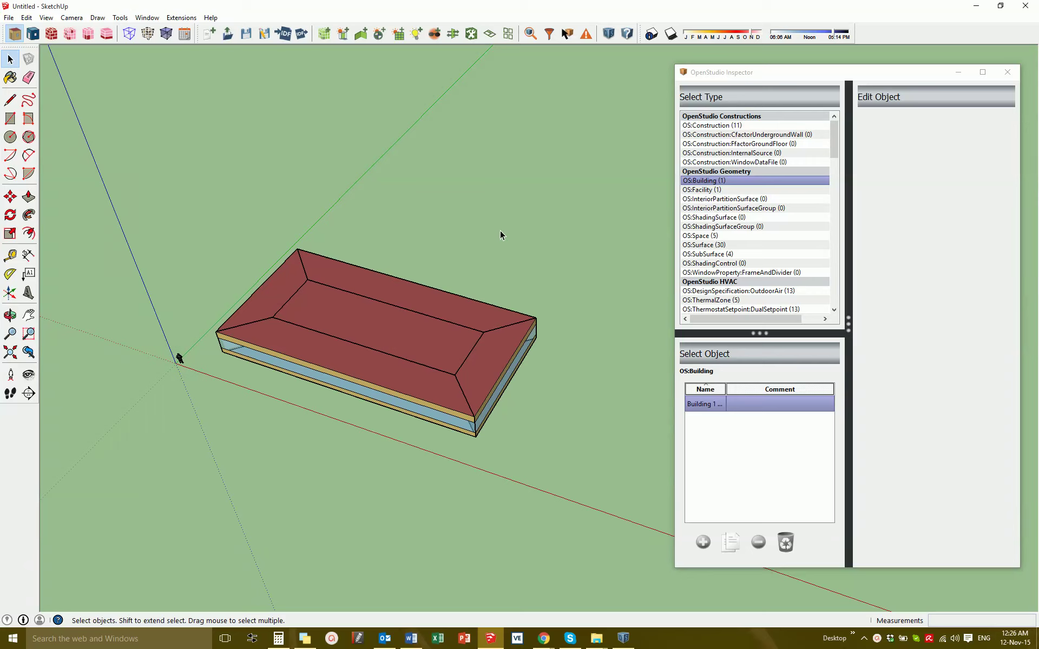
middle_drag(535, 286, 635, 443)
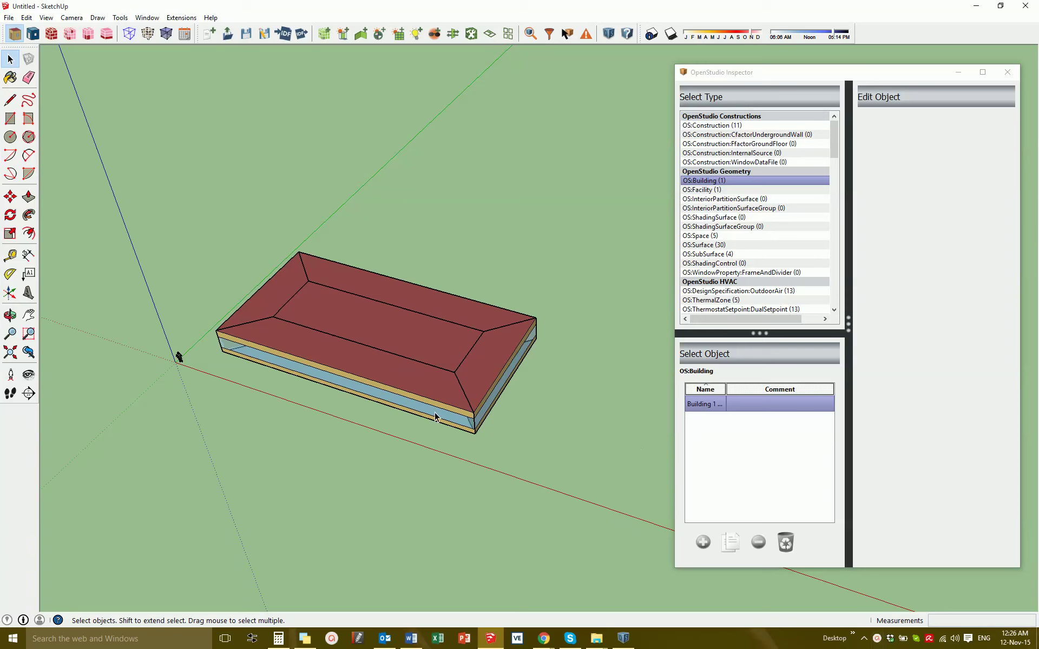
Save a copy of the OpenStudio model in the MedOffFS folder as 21TypicalFloorx4.osm.
click(264, 35)
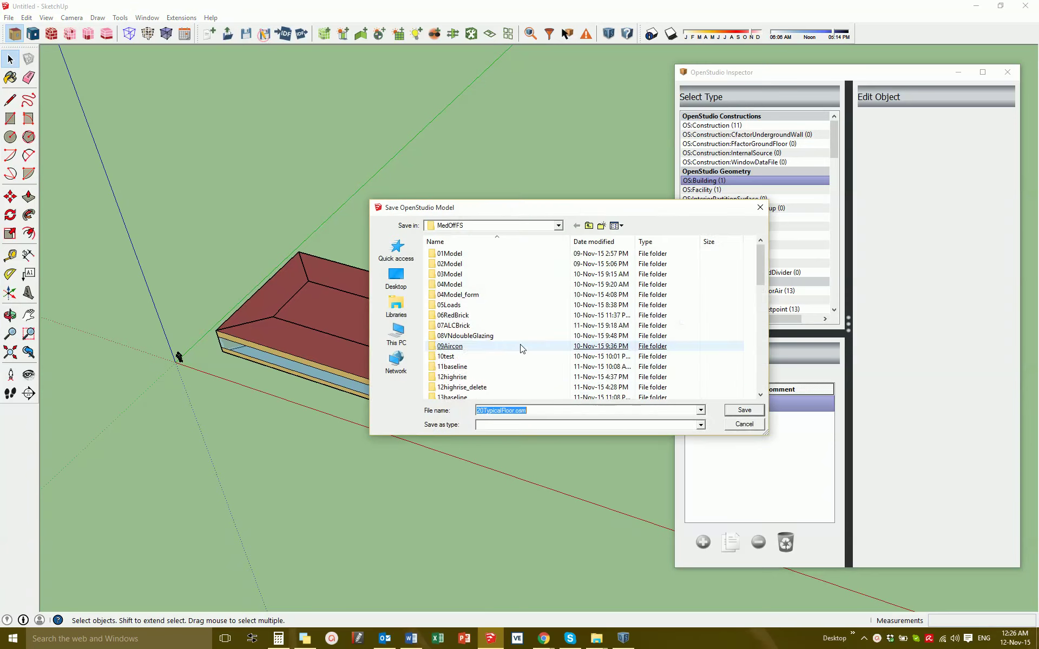
scroll(521, 349, down, 5)
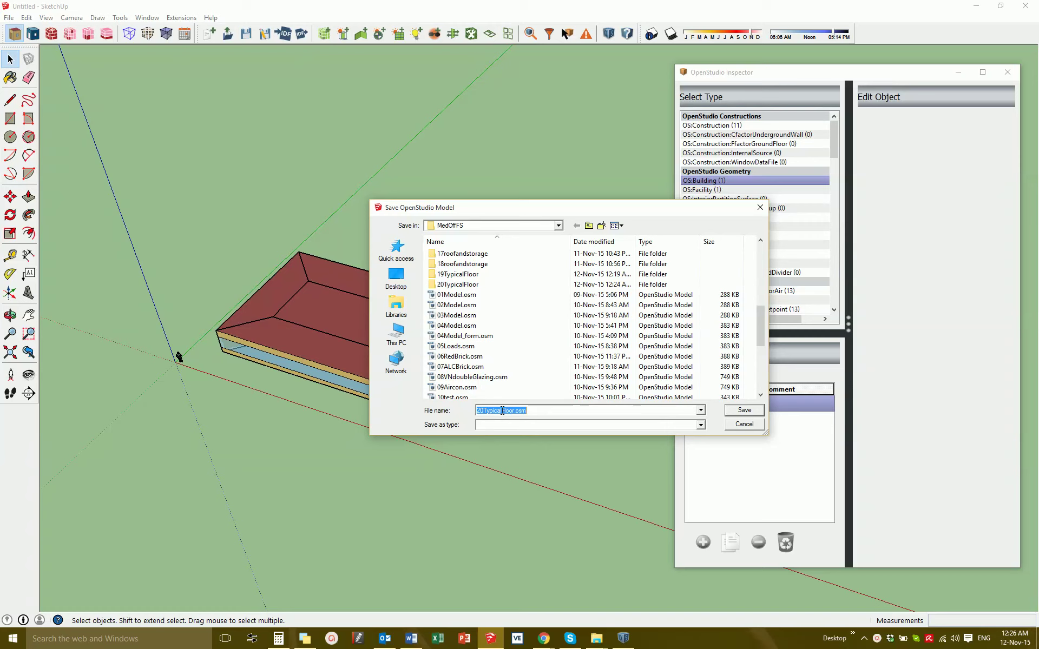
drag(760, 338, 728, 409)
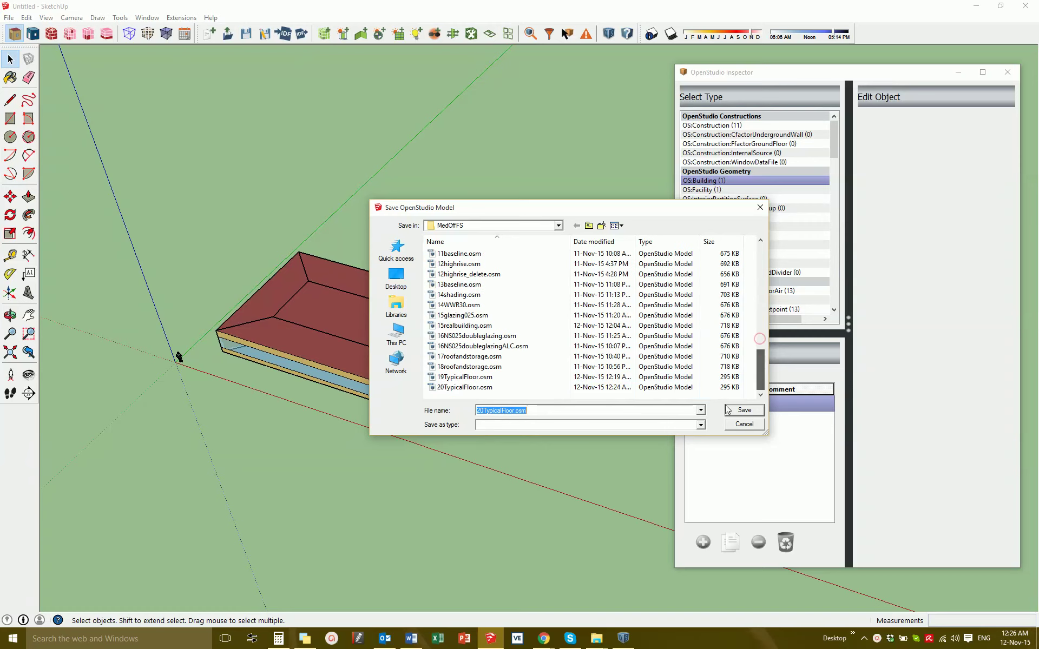
click(483, 409)
key(BackSpace)
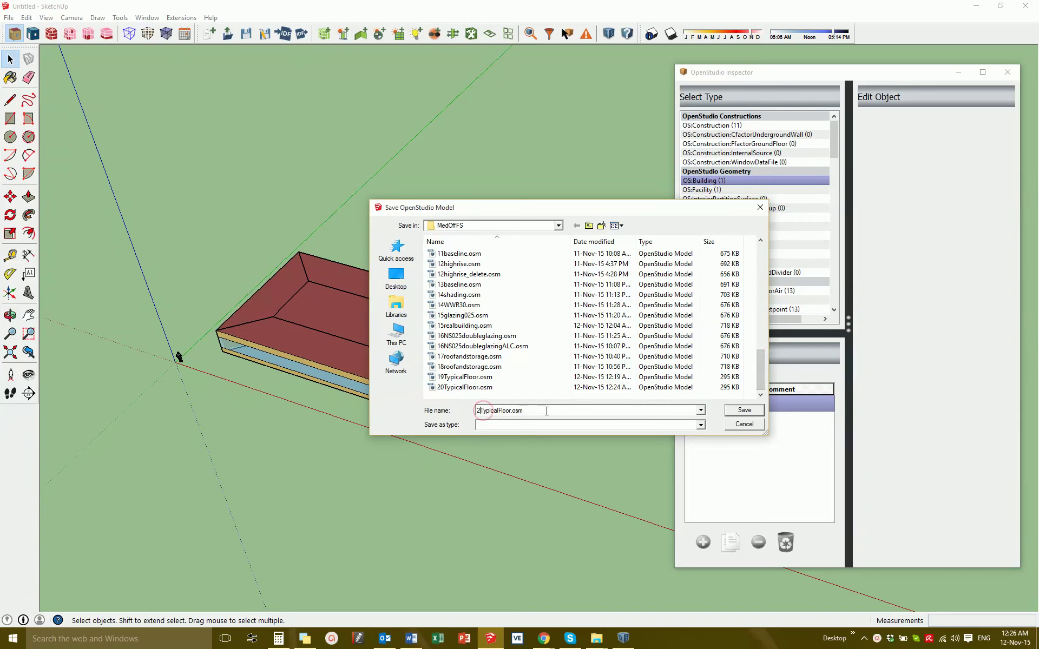
text(1)
click(513, 412)
text(x4)
key(Return)
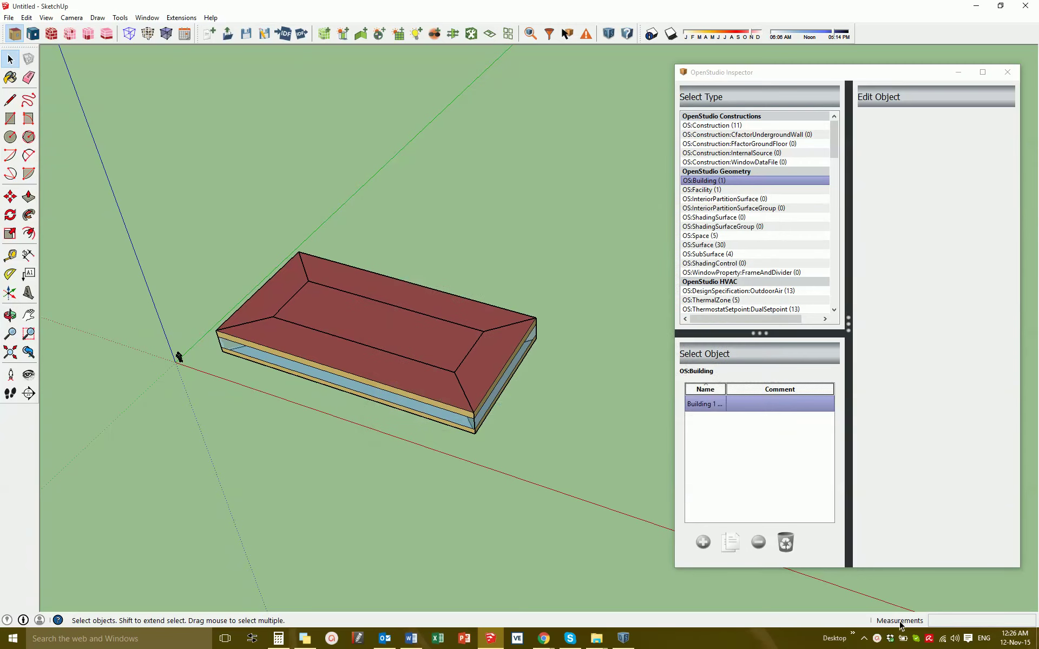
click(875, 639)
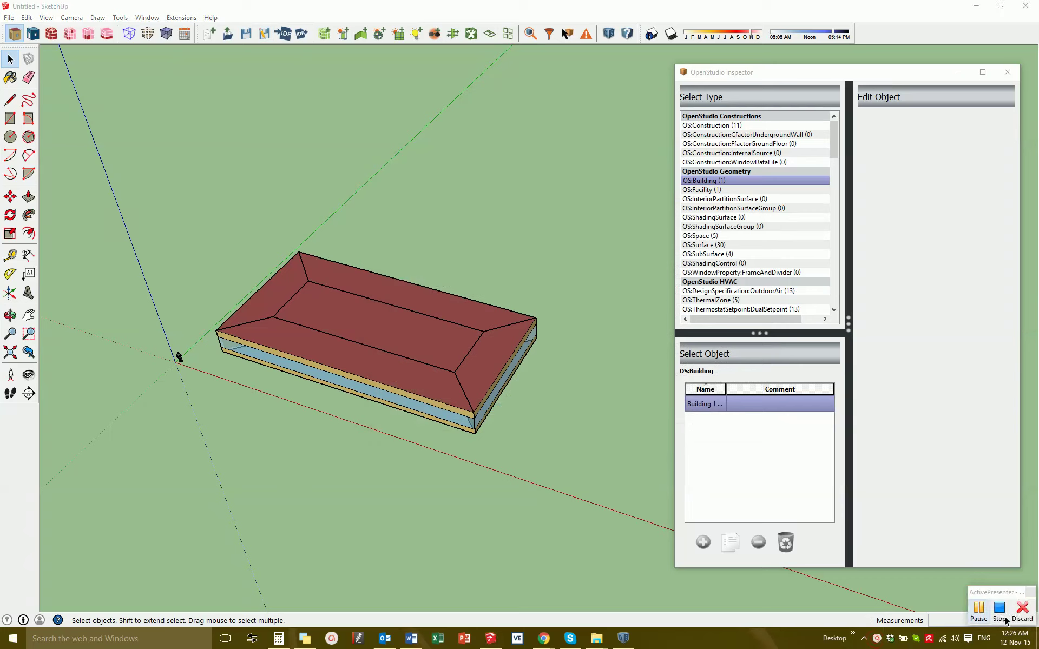